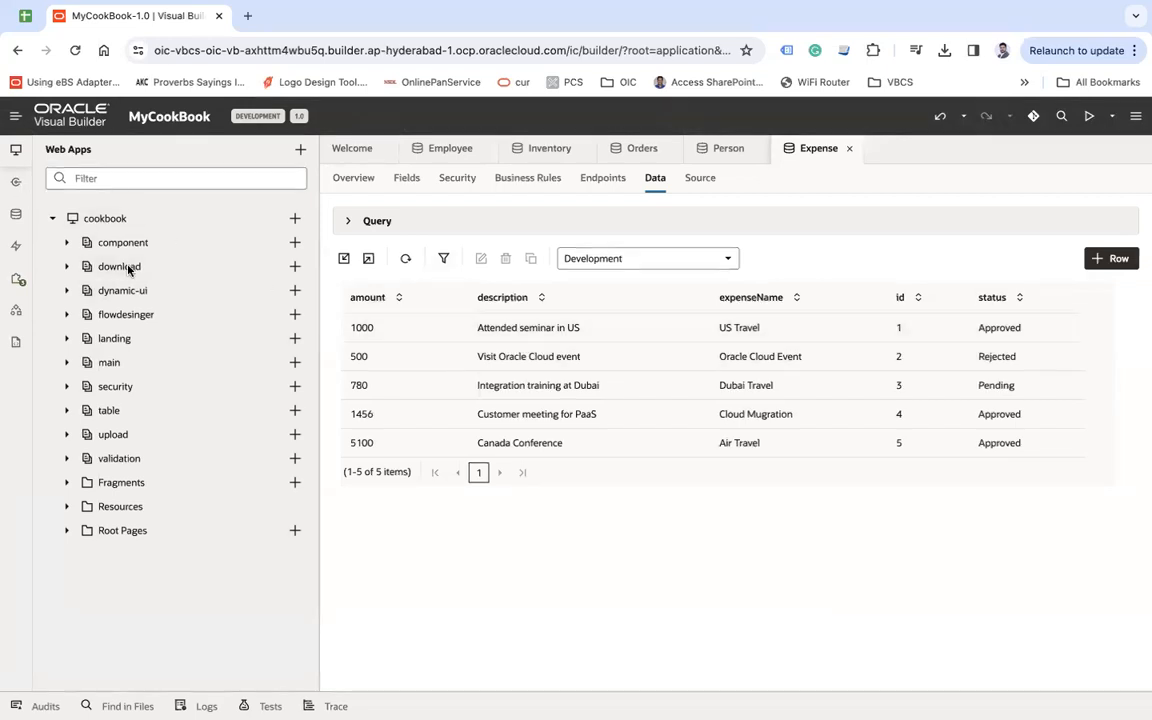
- Create the page component-select-single-multiple-value in the flow and collapse the app navigator
{"action": "left_click", "coordinate": [294, 242]}
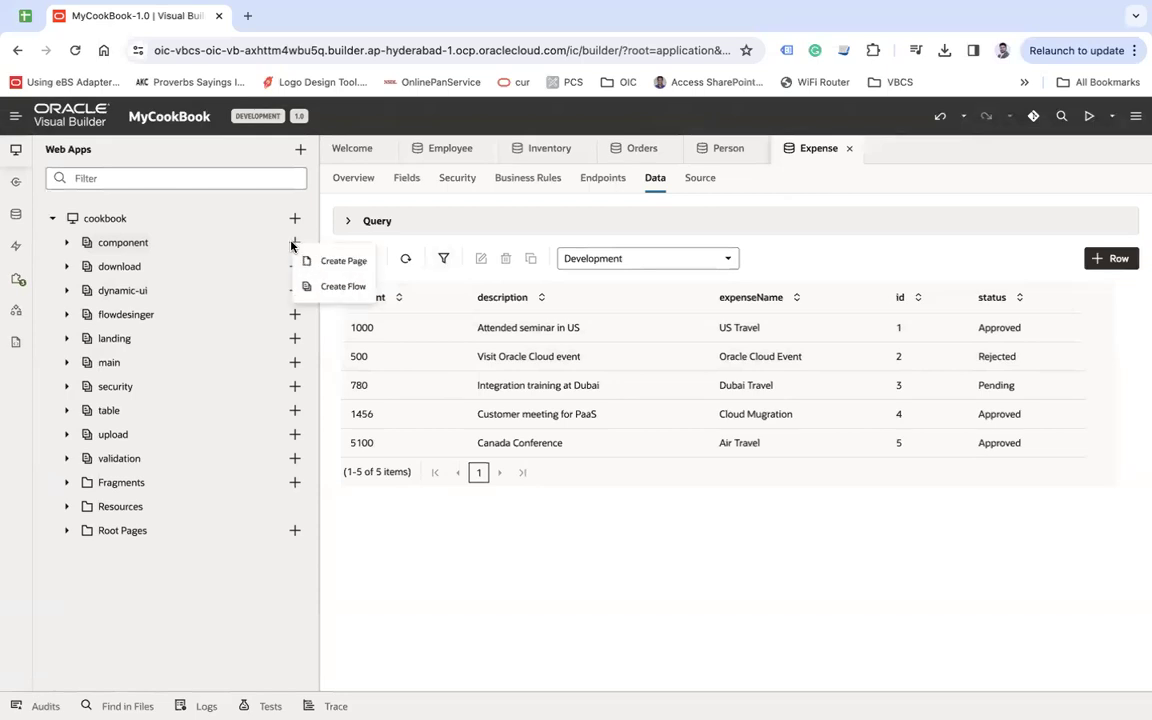
{"action": "left_click", "coordinate": [343, 261]}
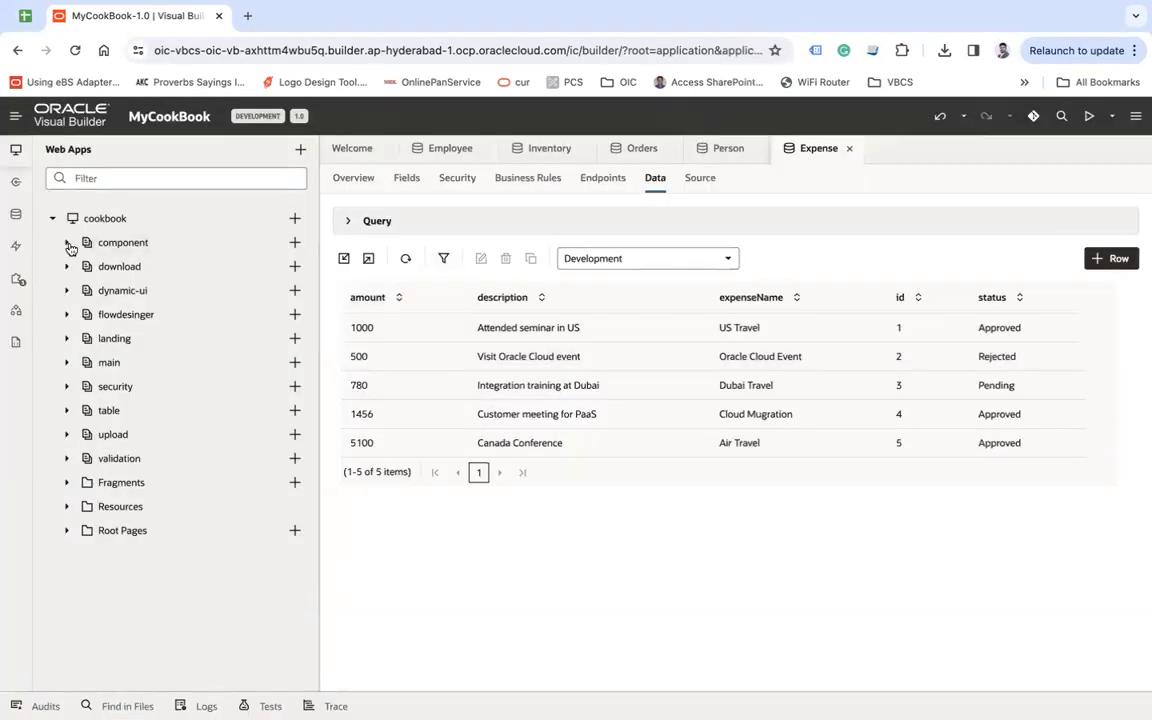
{"action": "left_click", "coordinate": [294, 242]}
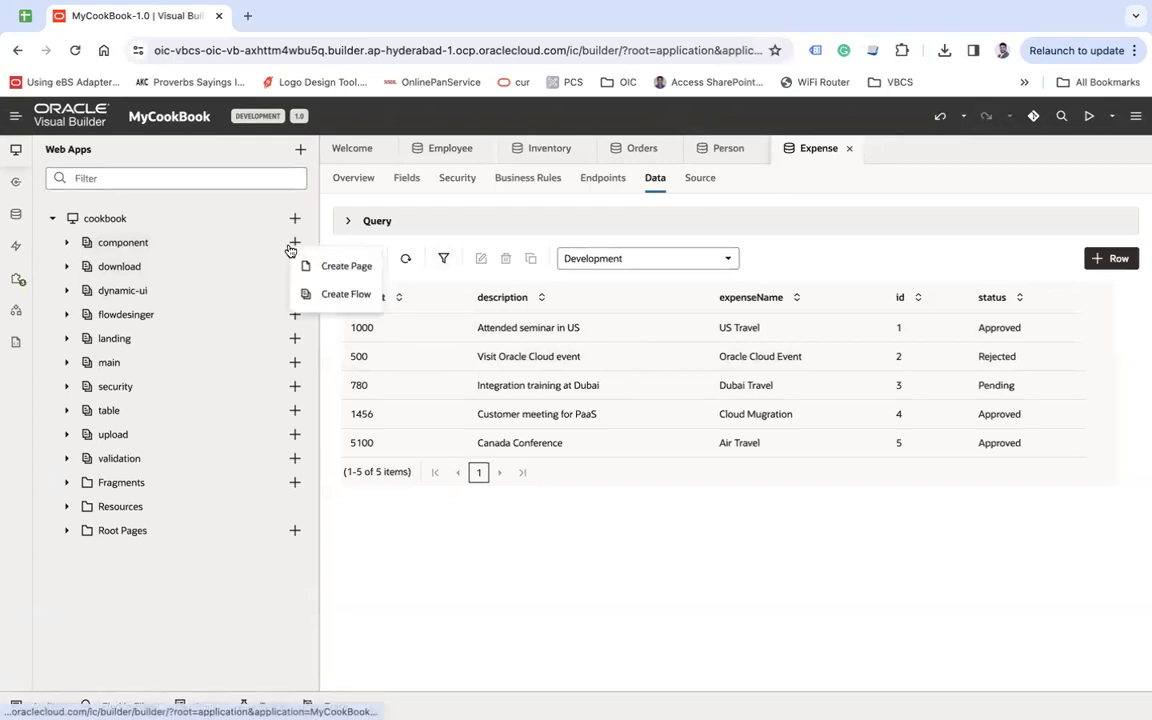
{"action": "left_click", "coordinate": [347, 267]}
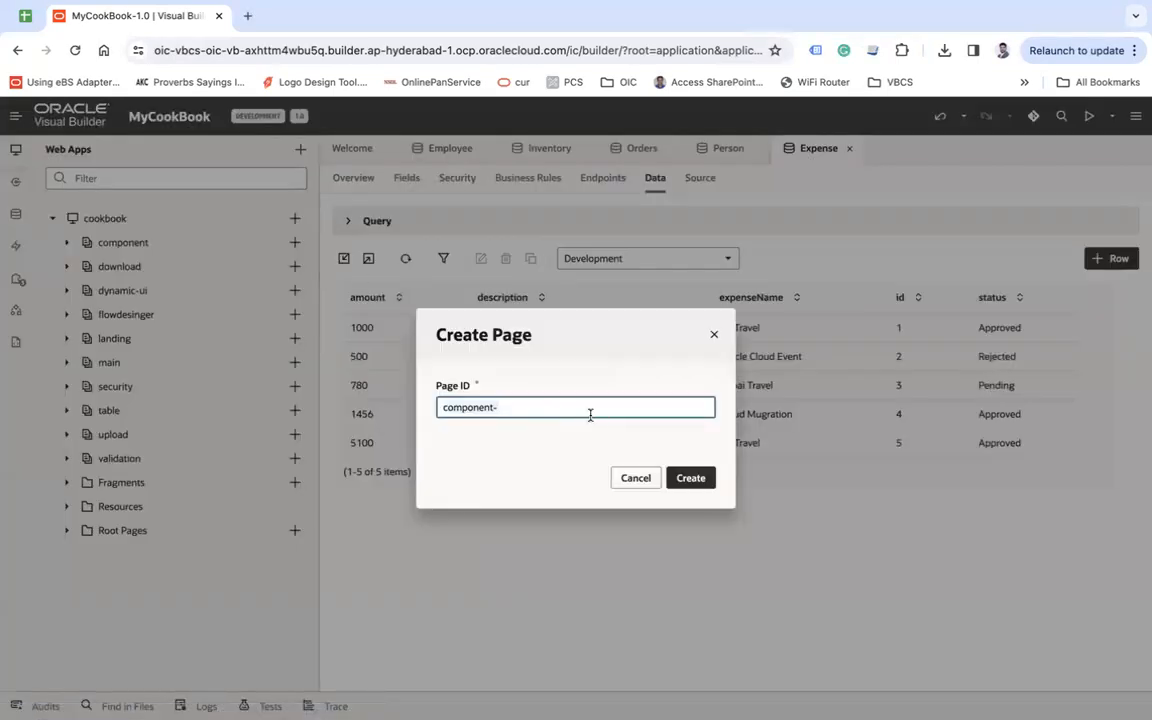
{"action": "type", "text": "select-"}
{"action": "type", "text": "single-multiple-value"}
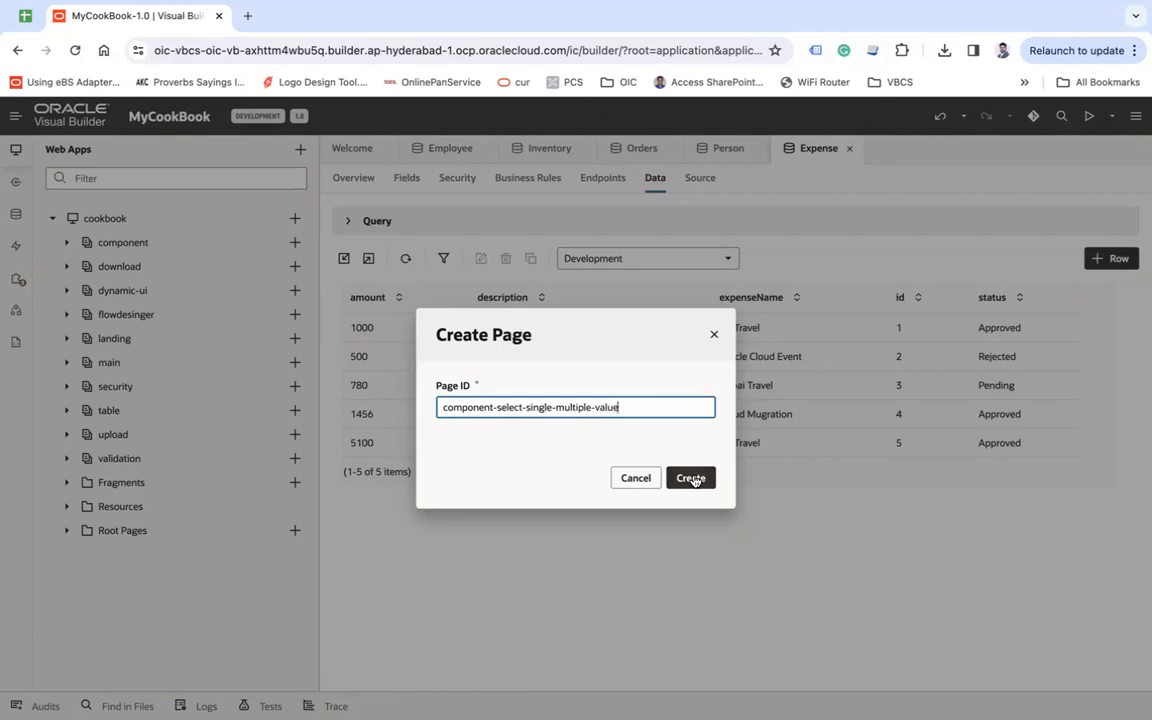
{"action": "left_click", "coordinate": [690, 477]}
{"action": "left_click", "coordinate": [15, 149]}
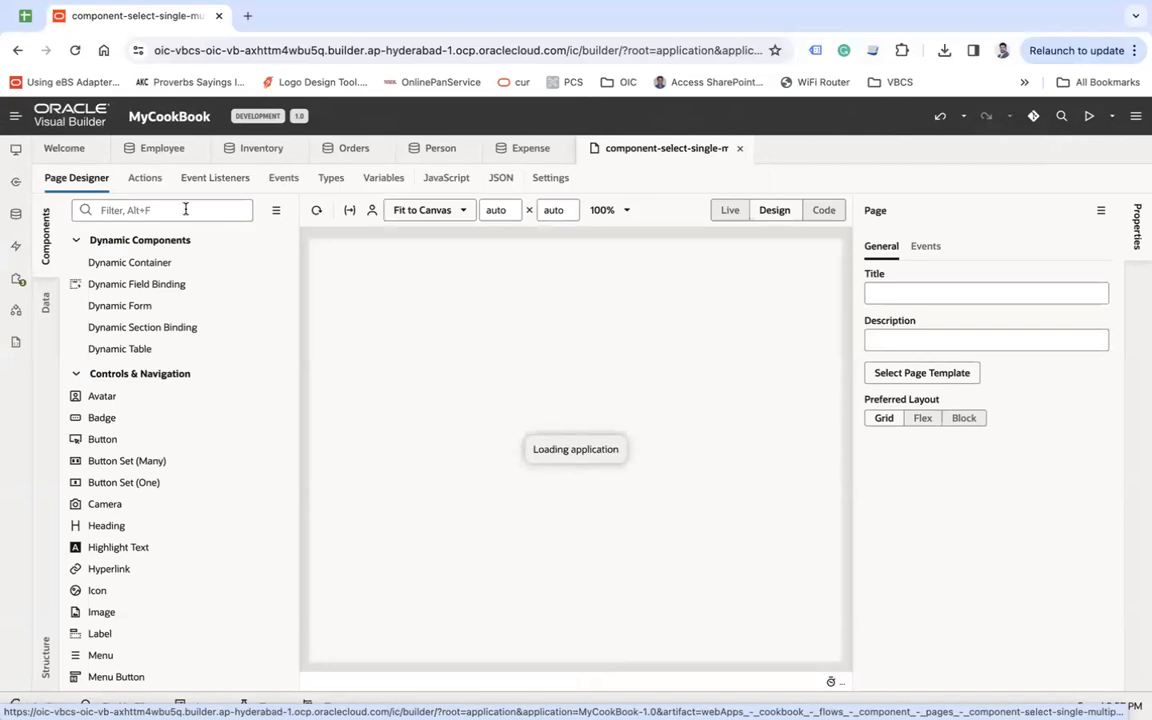
- Create a custom object type on the Types tab and name it ExpenseType
{"action": "left_click", "coordinate": [331, 177]}
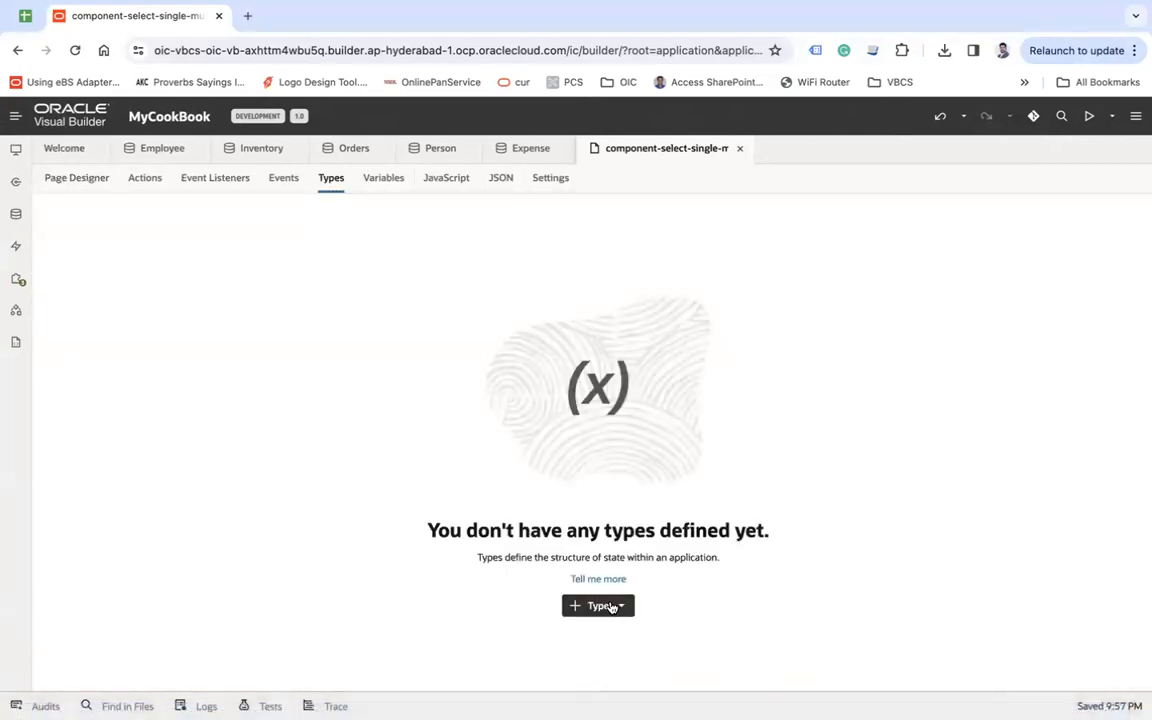
{"action": "left_click", "coordinate": [605, 606]}
{"action": "left_click", "coordinate": [612, 641]}
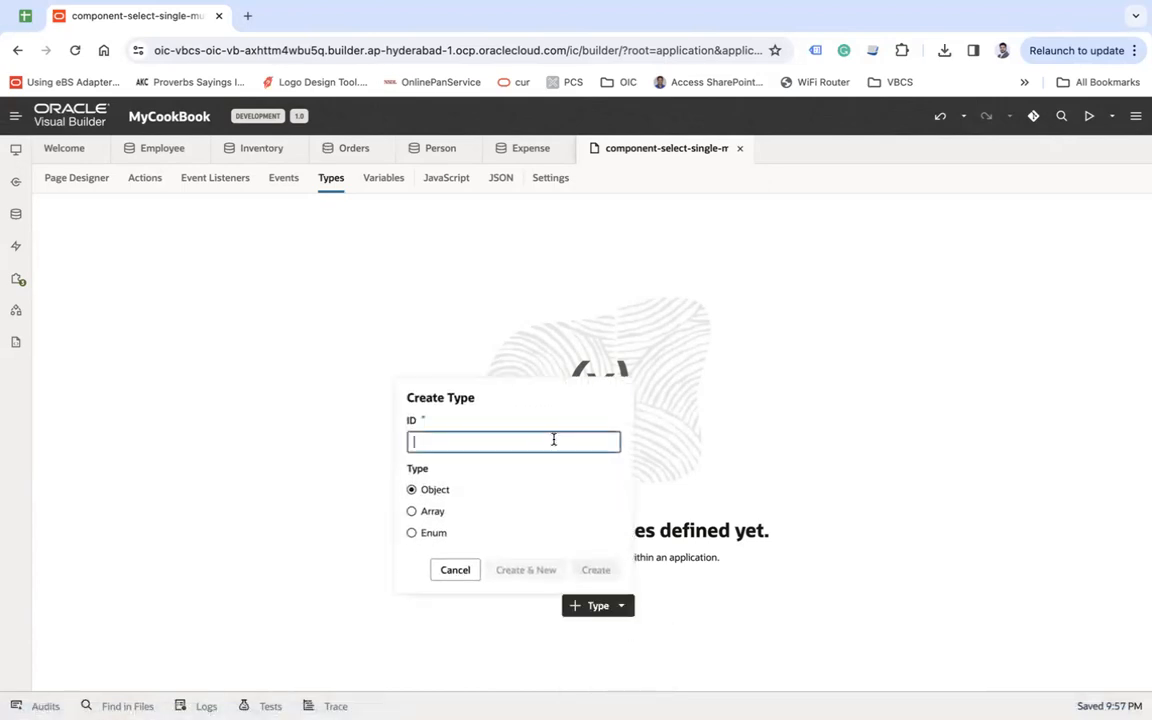
{"action": "type", "text": "ExpenseName"}
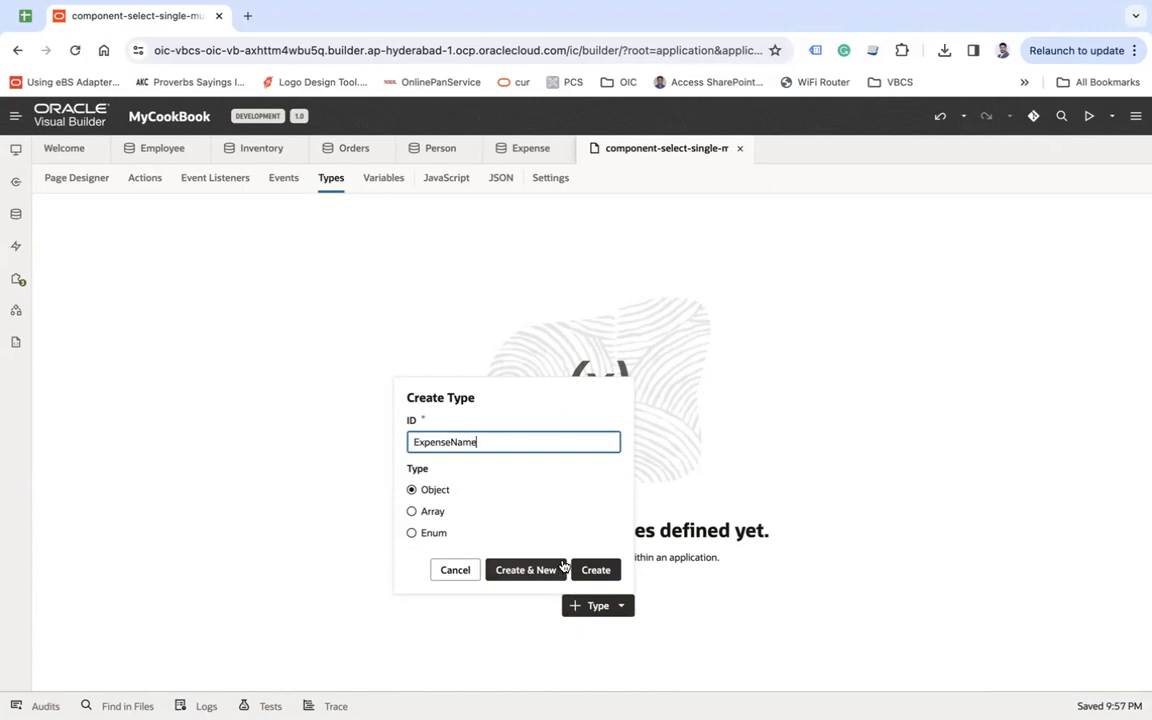
{"action": "left_click", "coordinate": [595, 570]}
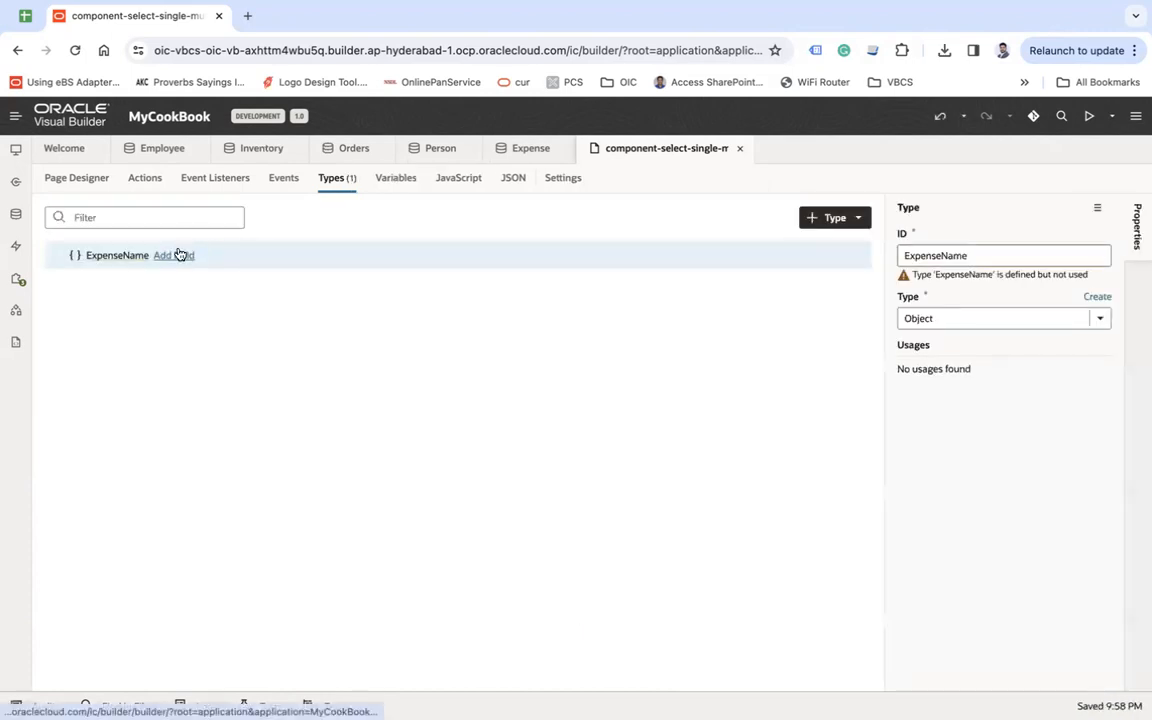
{"action": "key", "text": "BackSpace"}
{"action": "key", "text": "BackSpace"}
{"action": "key", "text": "BackSpace"}
{"action": "type", "text": "Typ"}
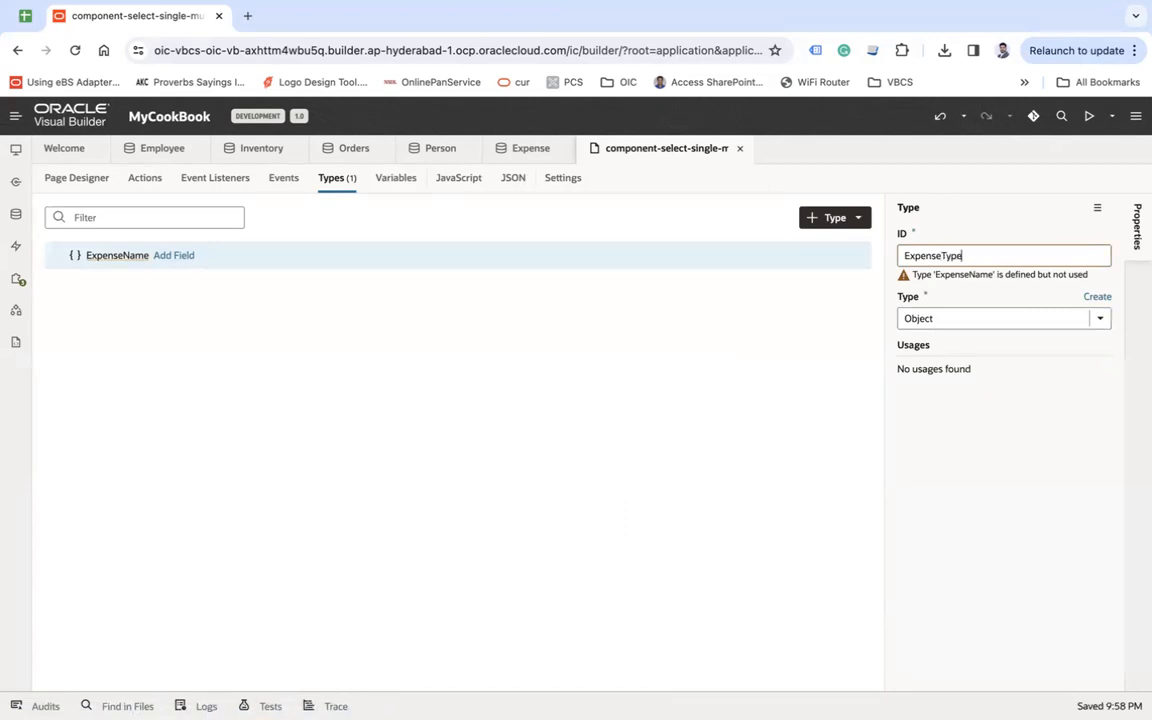
{"action": "key", "text": "Return"}
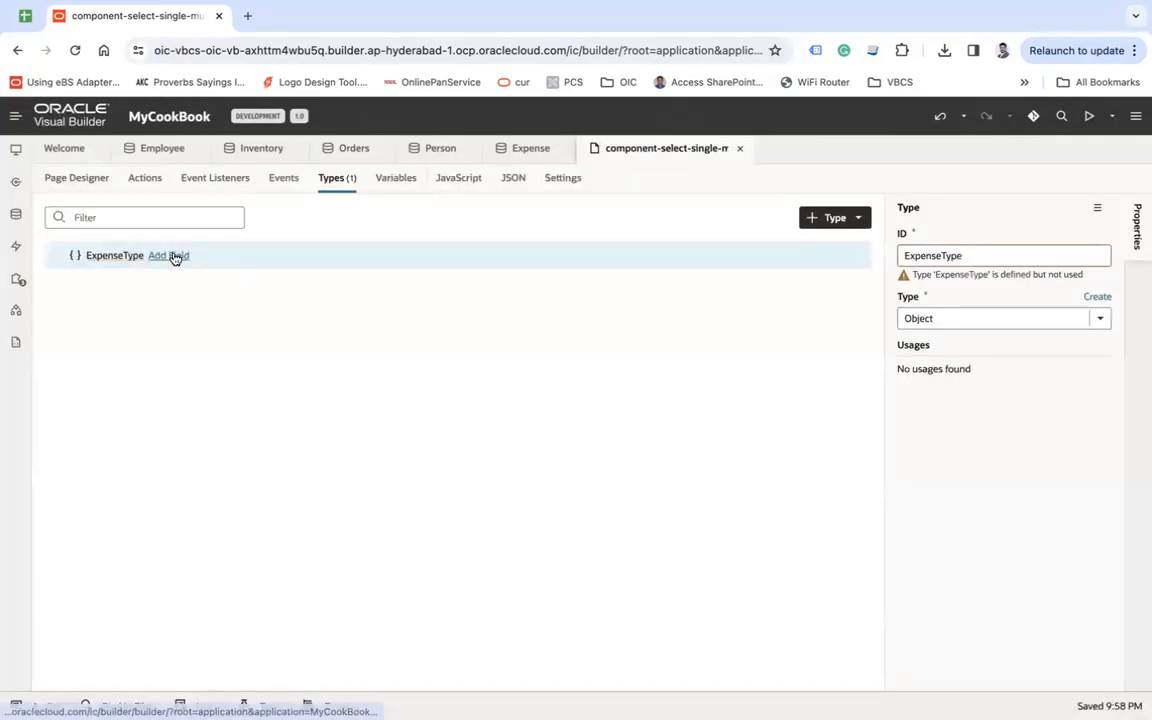
- Add an ExpenseName string field and an Id number field to ExpenseType
{"action": "left_click", "coordinate": [826, 217]}
{"action": "type", "text": "Expe"}
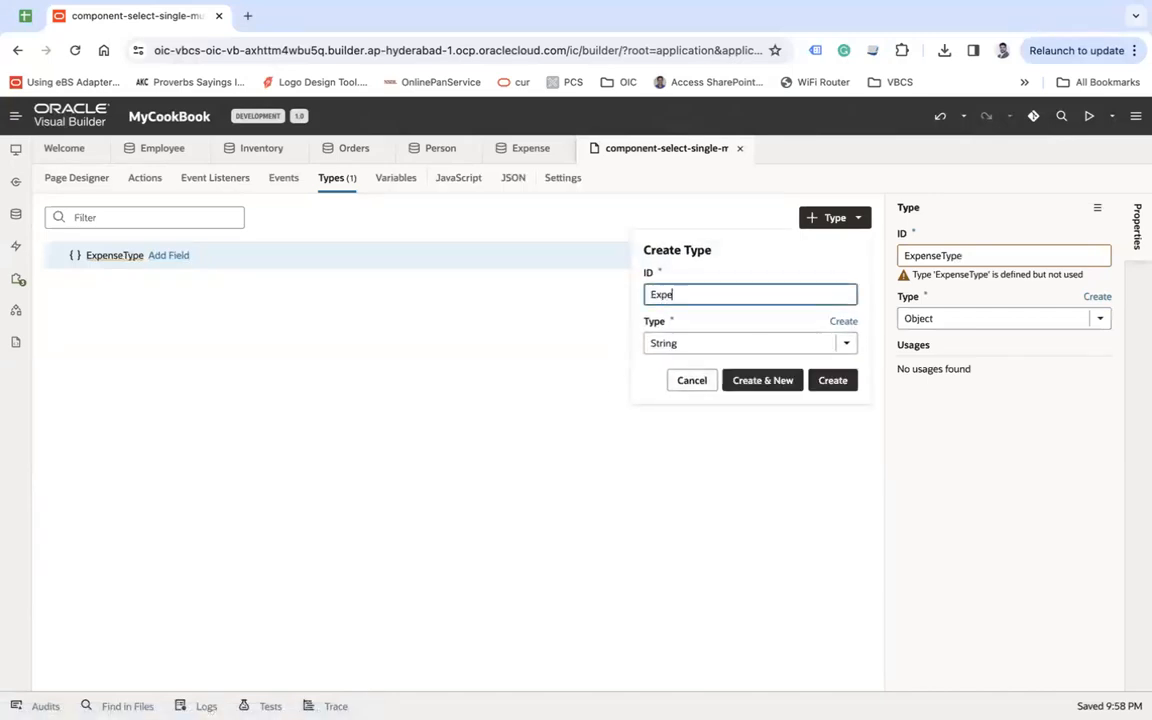
{"action": "type", "text": "nseName"}
{"action": "left_click", "coordinate": [762, 380]}
{"action": "type", "text": "id"}
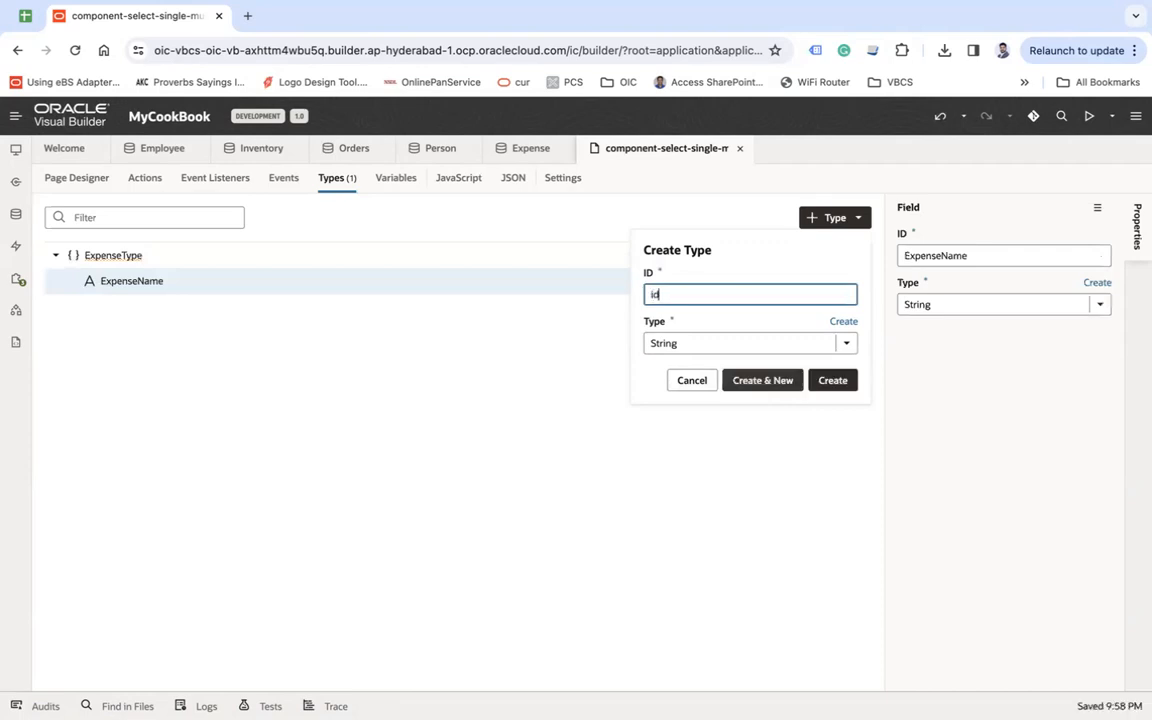
{"action": "key", "text": "BackSpace"}
{"action": "key", "text": "BackSpace"}
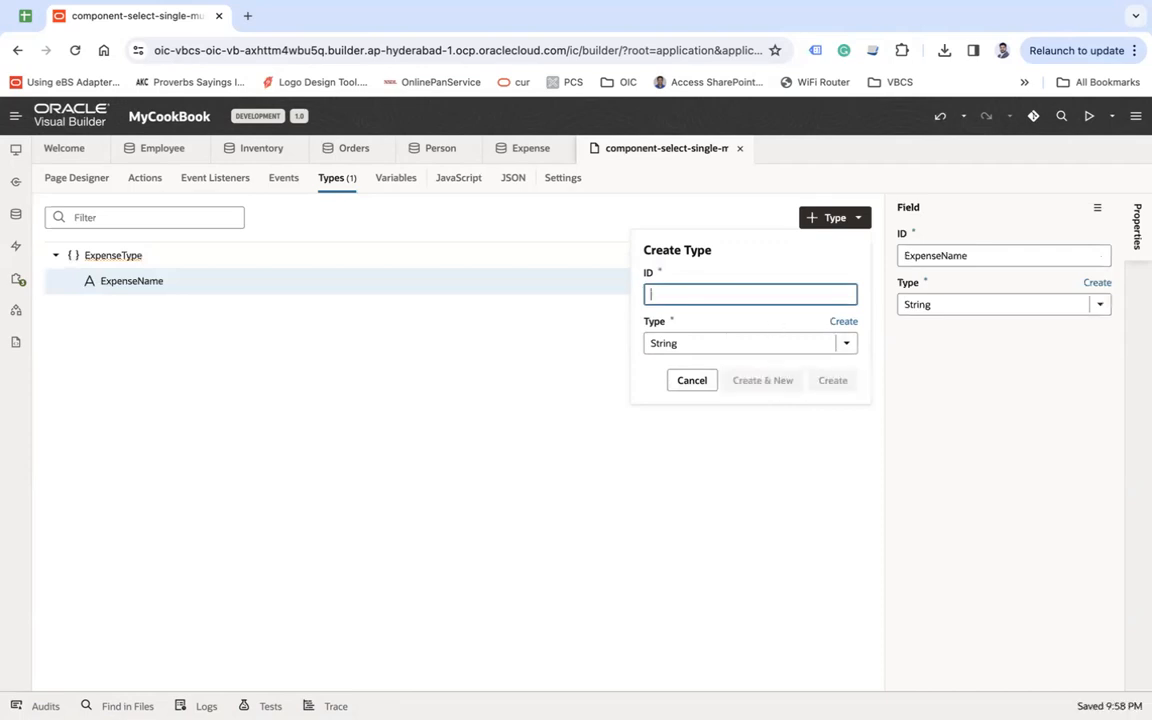
{"action": "type", "text": "Id"}
{"action": "left_click", "coordinate": [702, 343]}
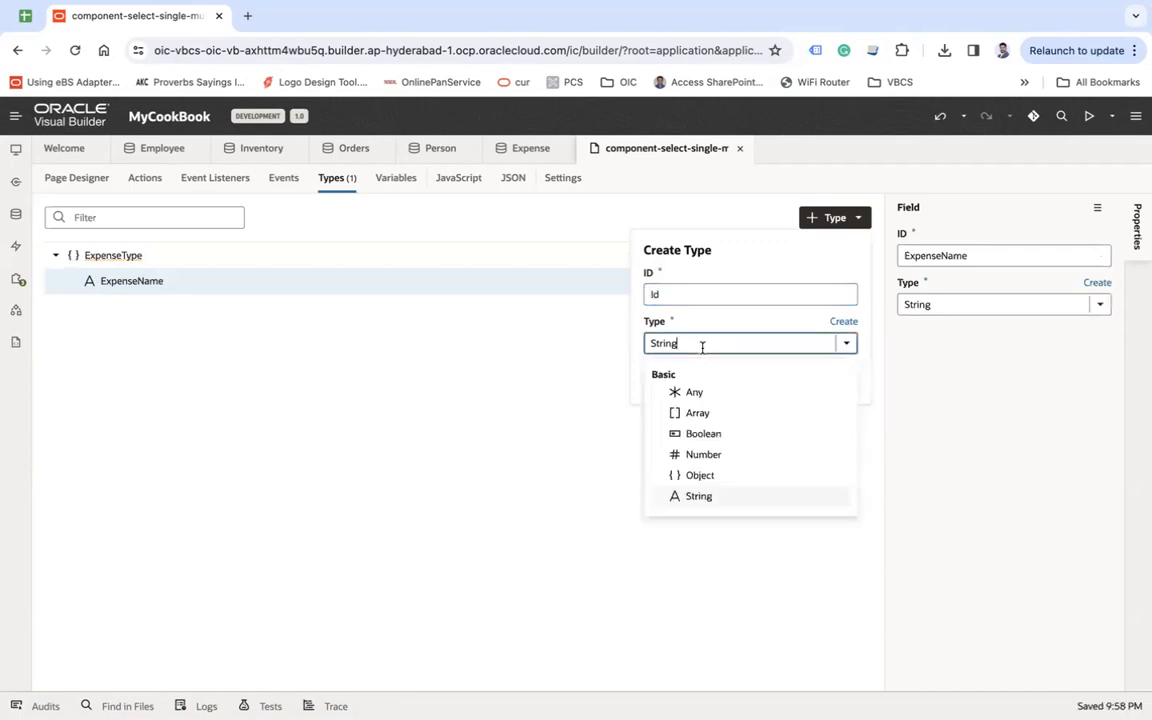
{"action": "left_click", "coordinate": [703, 454]}
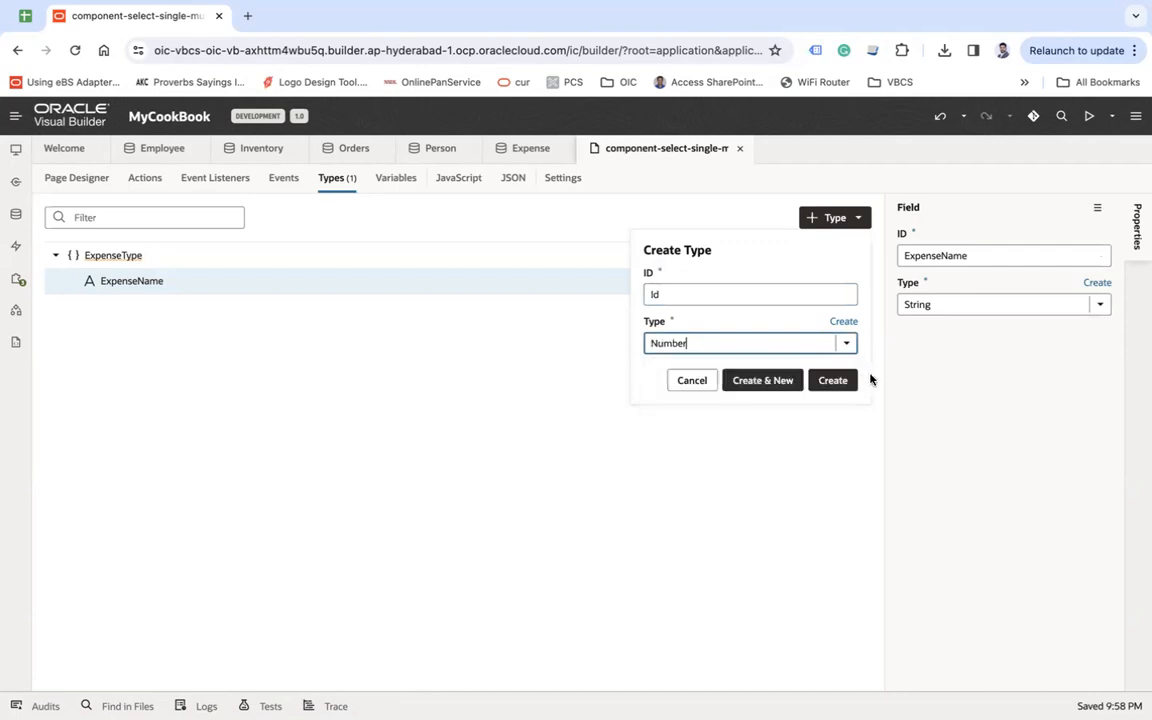
{"action": "left_click", "coordinate": [833, 380]}
- Create a page variable ExpenseADP of type Array Data Provider
{"action": "left_click", "coordinate": [395, 177]}
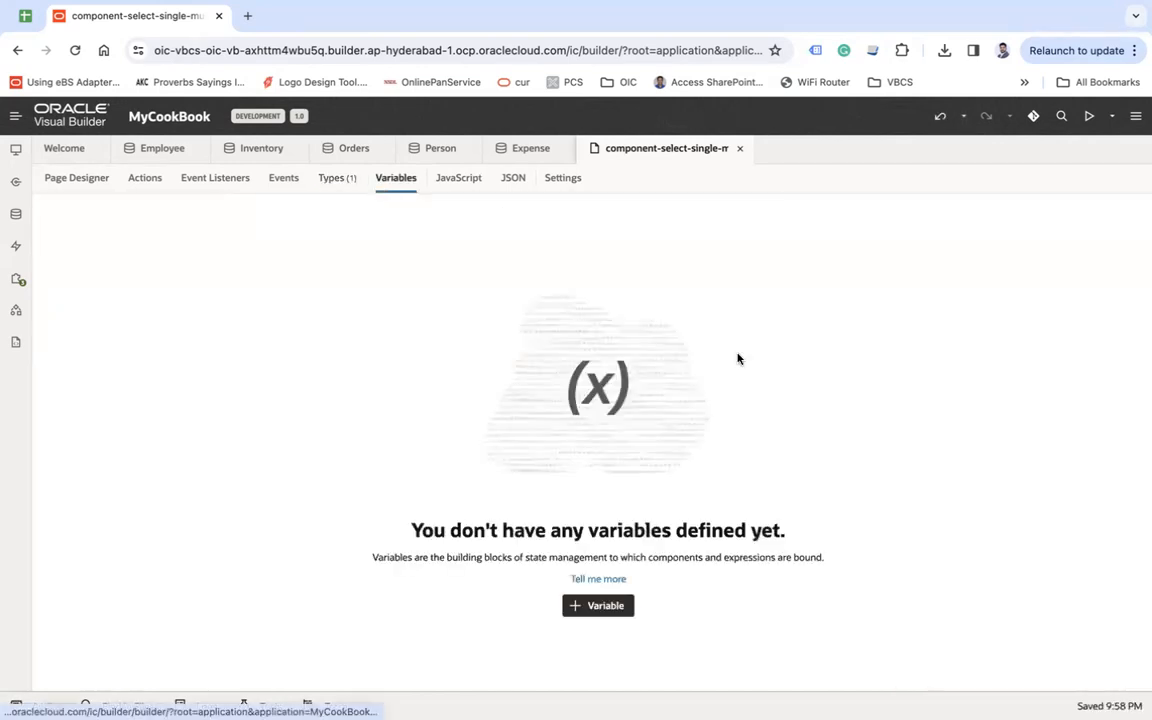
{"action": "left_click", "coordinate": [598, 605]}
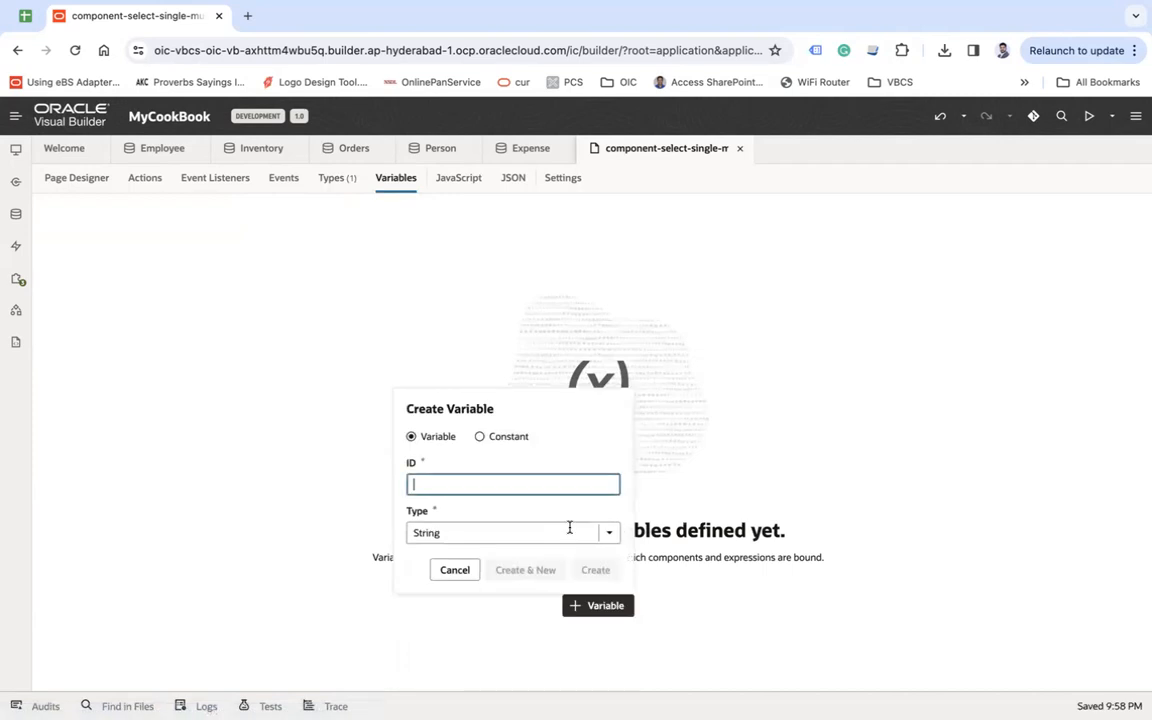
{"action": "type", "text": "Exp"}
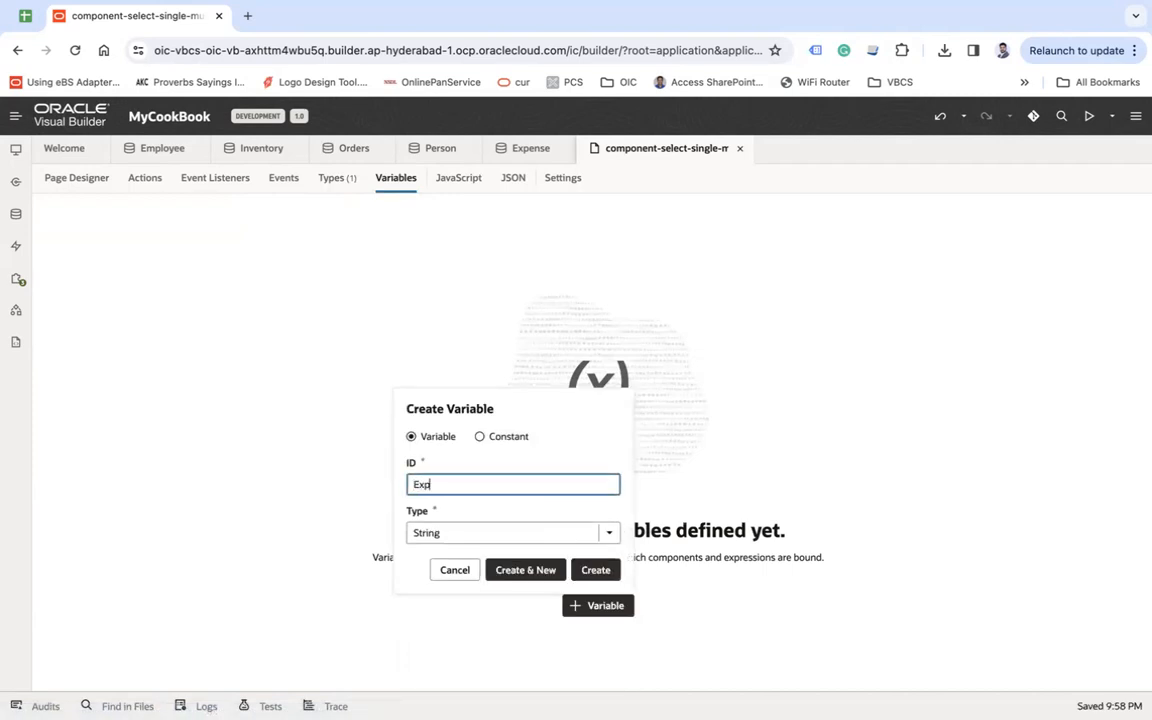
{"action": "type", "text": "ADP"}
{"action": "left_click", "coordinate": [505, 532]}
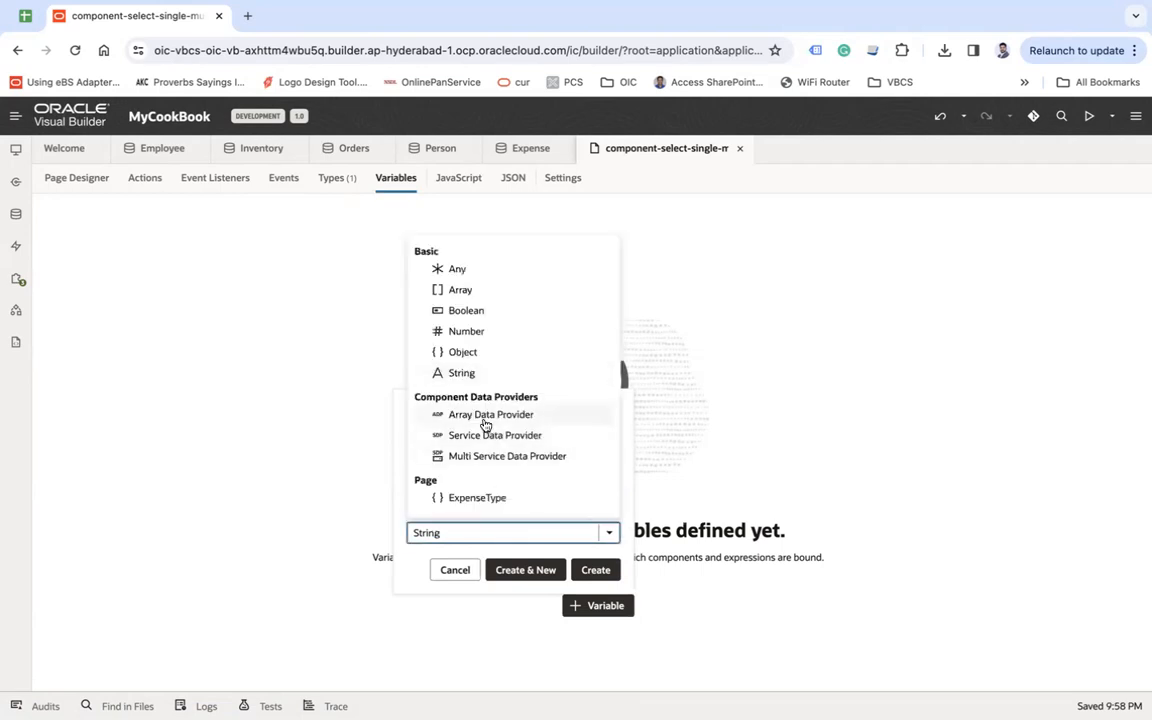
{"action": "left_click", "coordinate": [490, 414]}
{"action": "left_click", "coordinate": [596, 570]}
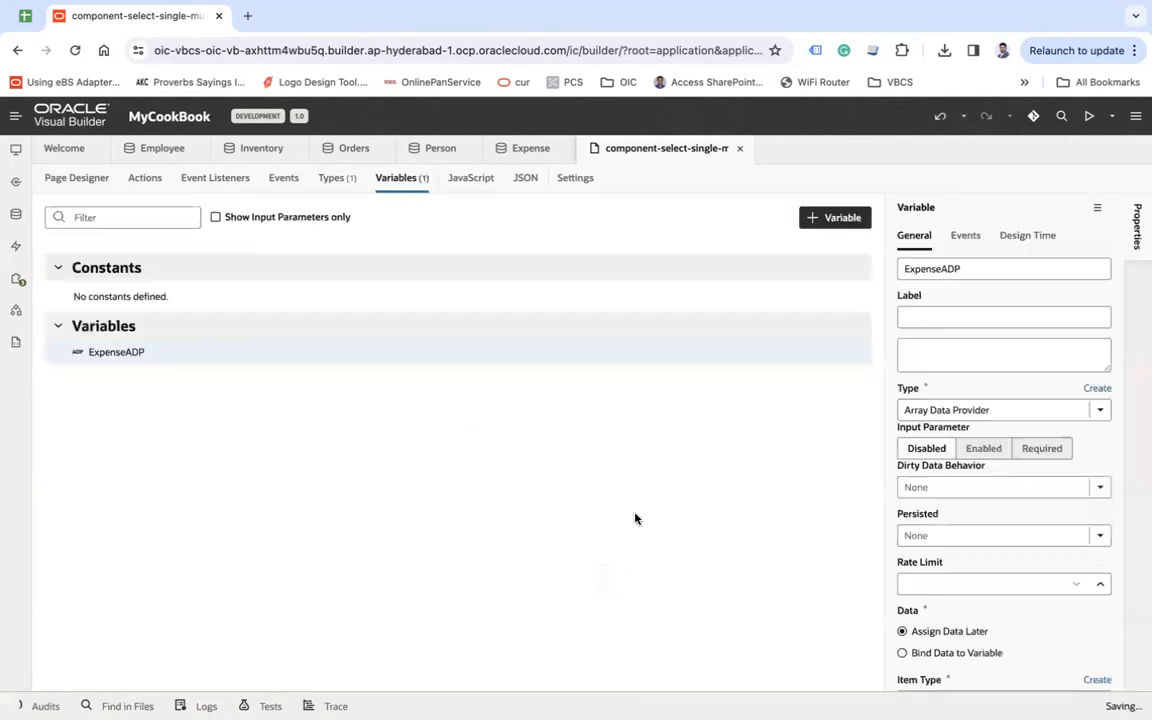
{"action": "scroll", "coordinate": [1023, 490], "scroll_direction": "down", "scroll_amount": 5}
- Set ExpenseADP's item type to ExpenseType with Id as the key attribute
{"action": "left_click", "coordinate": [946, 434]}
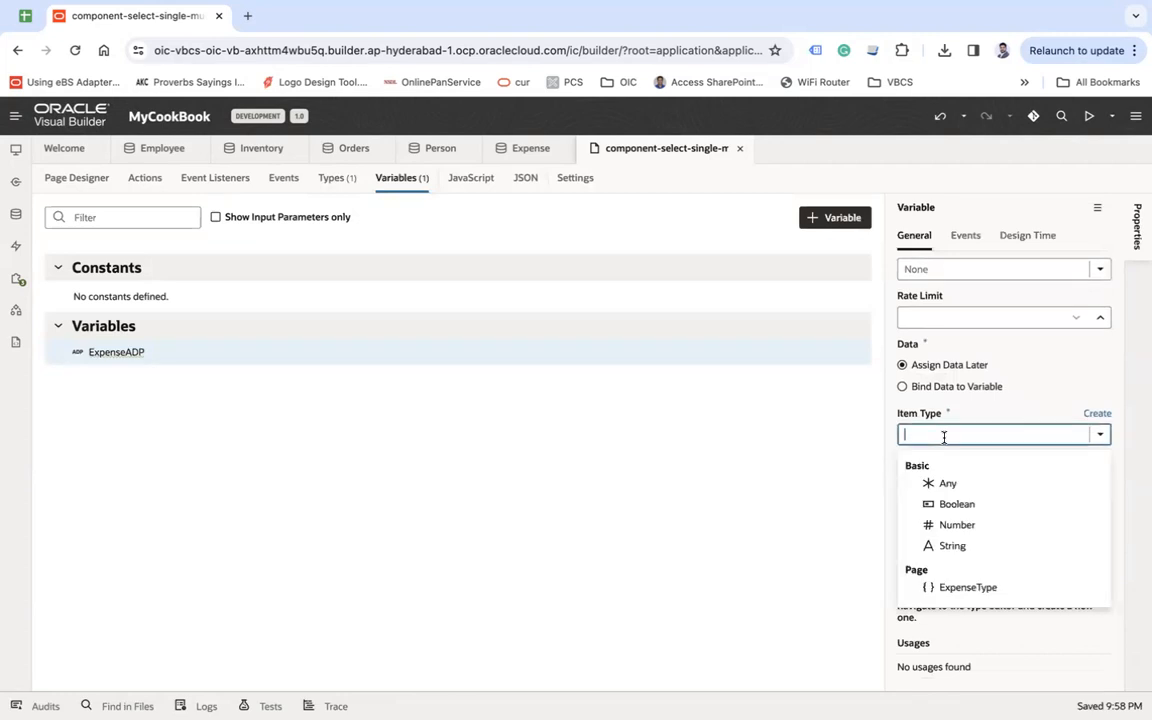
{"action": "left_click", "coordinate": [961, 587]}
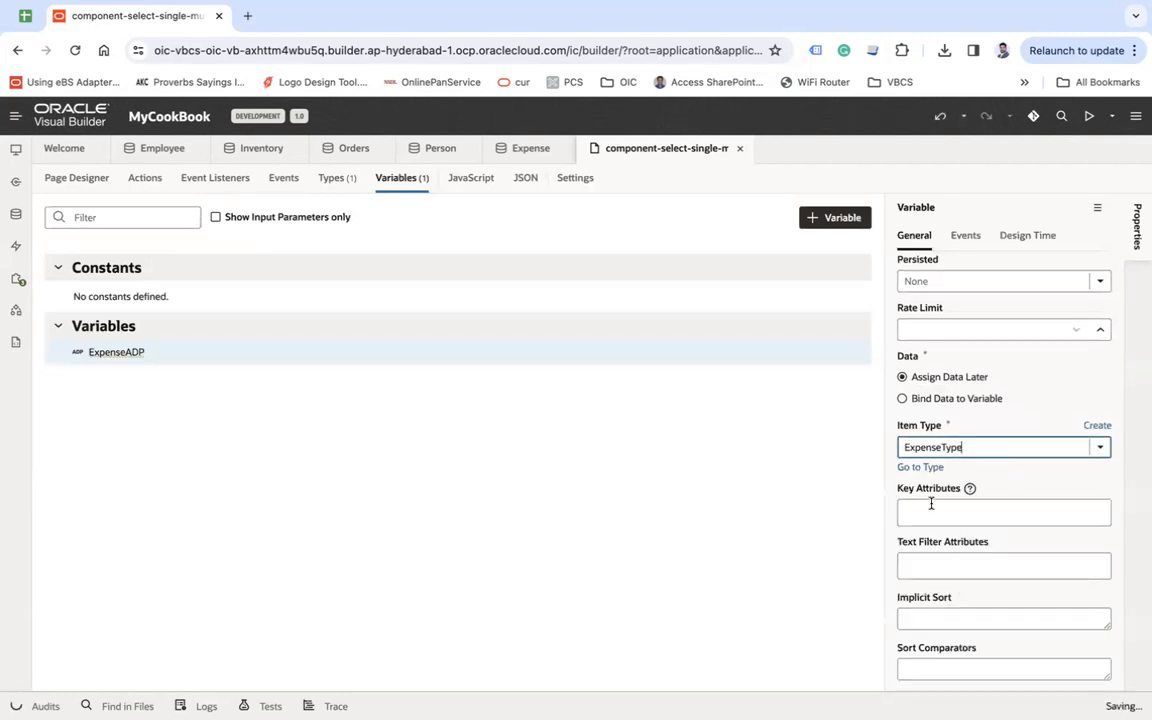
{"action": "left_click", "coordinate": [1003, 512]}
{"action": "left_click", "coordinate": [935, 570]}
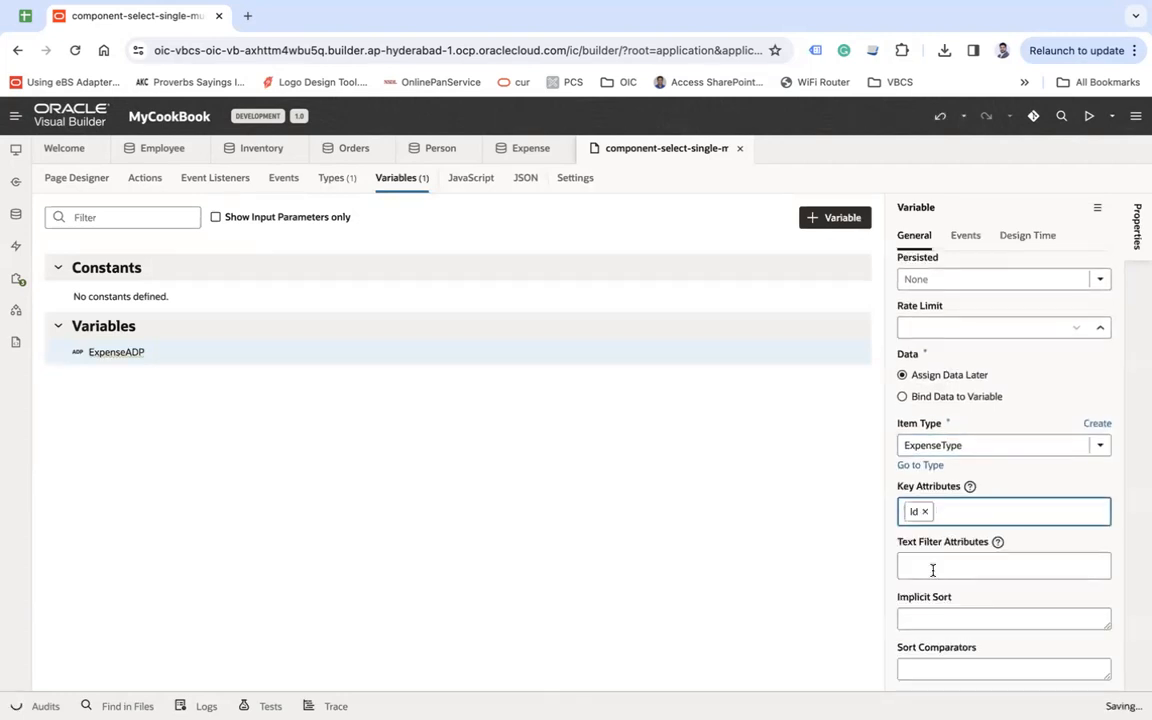
{"action": "left_click", "coordinate": [215, 177]}
- Create a vbEnter event listener that runs a new page action chain LoadData
{"action": "left_click", "coordinate": [598, 606]}
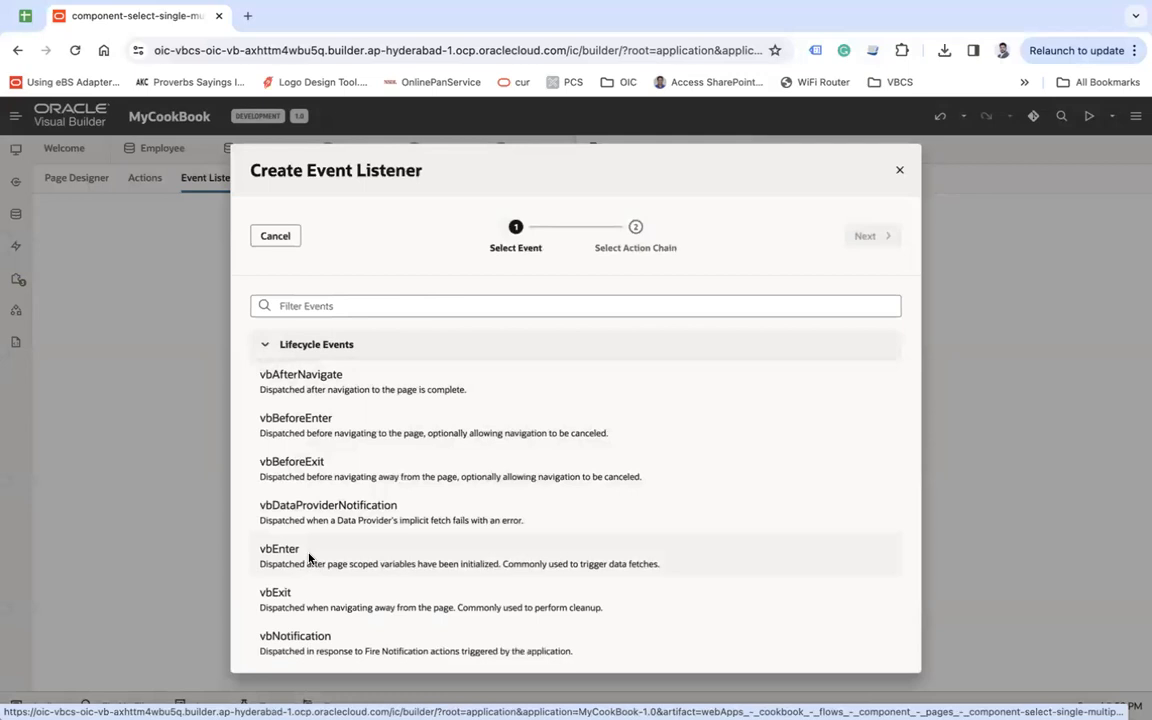
{"action": "left_click", "coordinate": [279, 552]}
{"action": "left_click", "coordinate": [866, 236]}
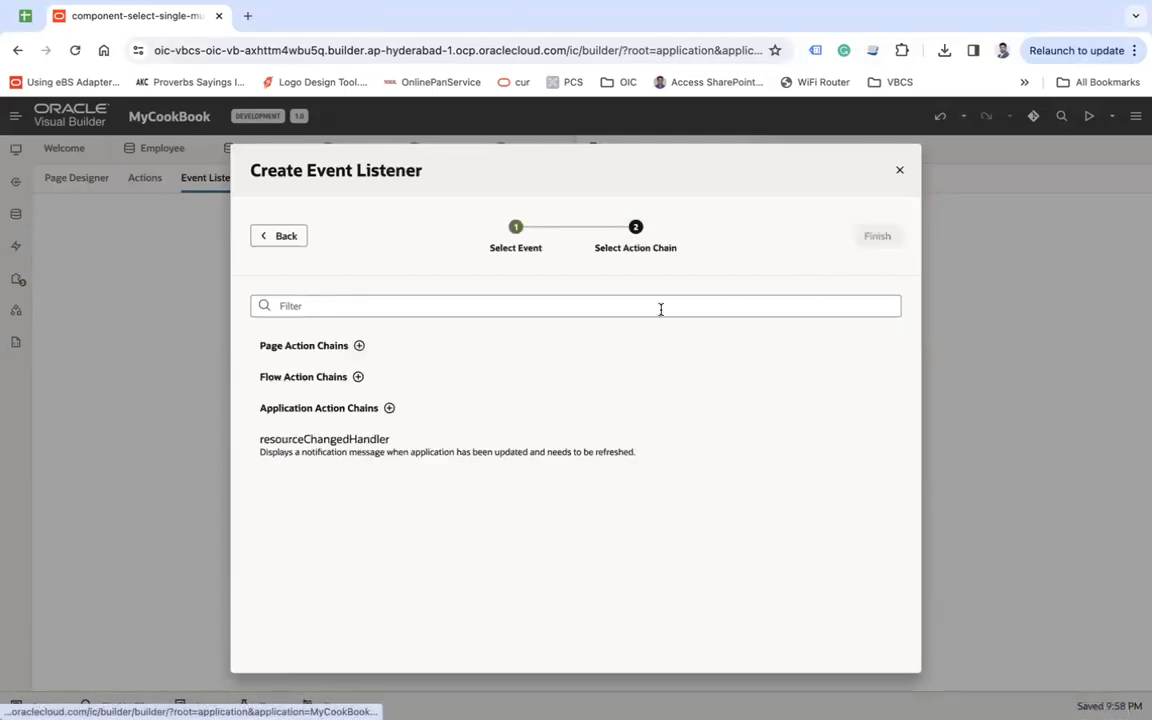
{"action": "left_click", "coordinate": [360, 346]}
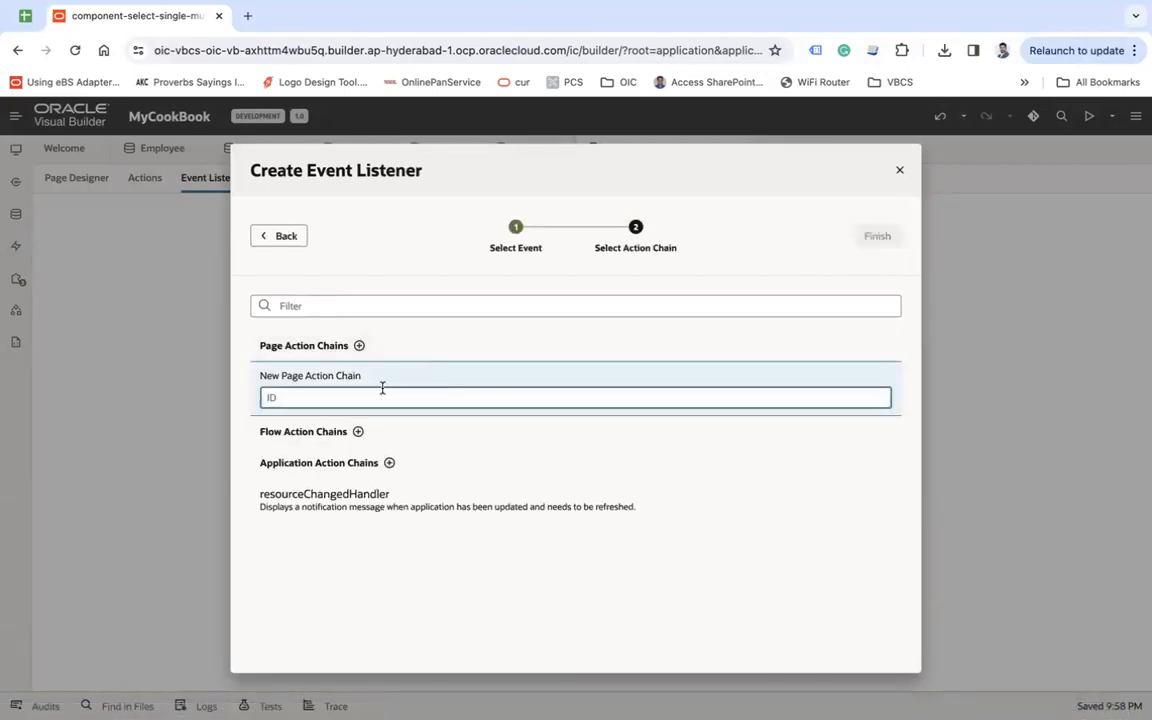
{"action": "type", "text": "LoadData"}
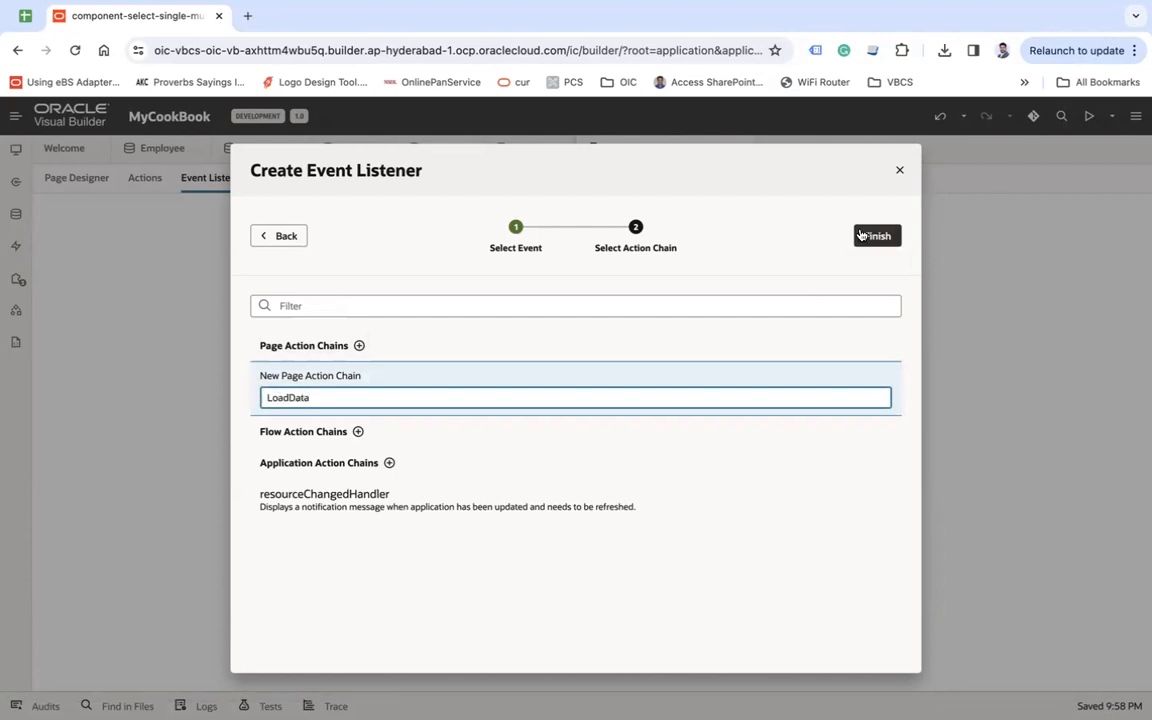
{"action": "left_click", "coordinate": [877, 236]}
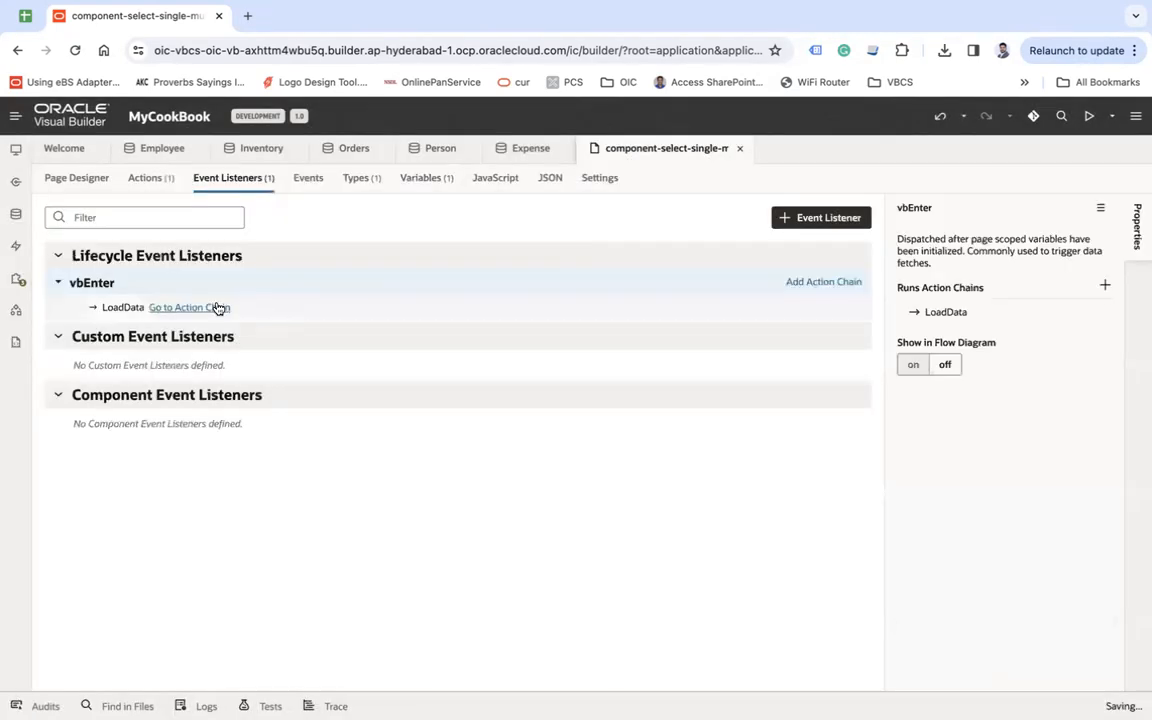
- Add a Call REST action to LoadData using the Expense business object's GET /Expense endpoint
{"action": "left_click", "coordinate": [216, 306]}
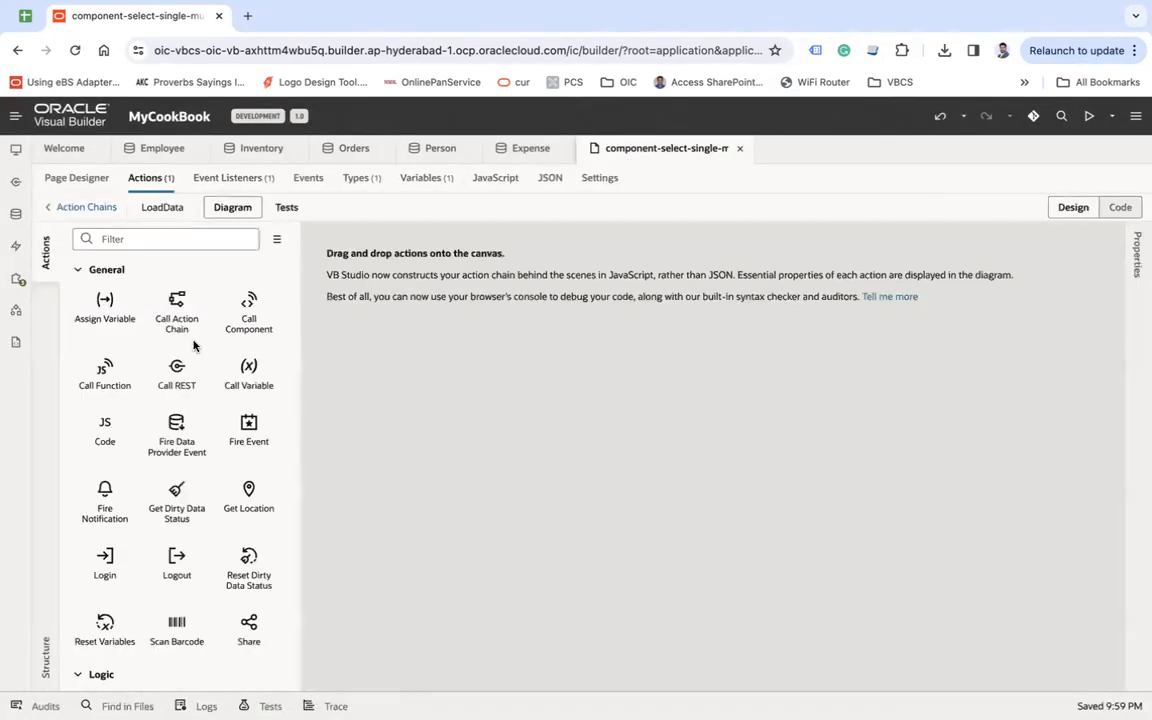
{"action": "left_click_drag", "start_coordinate": [176, 370], "coordinate": [470, 310]}
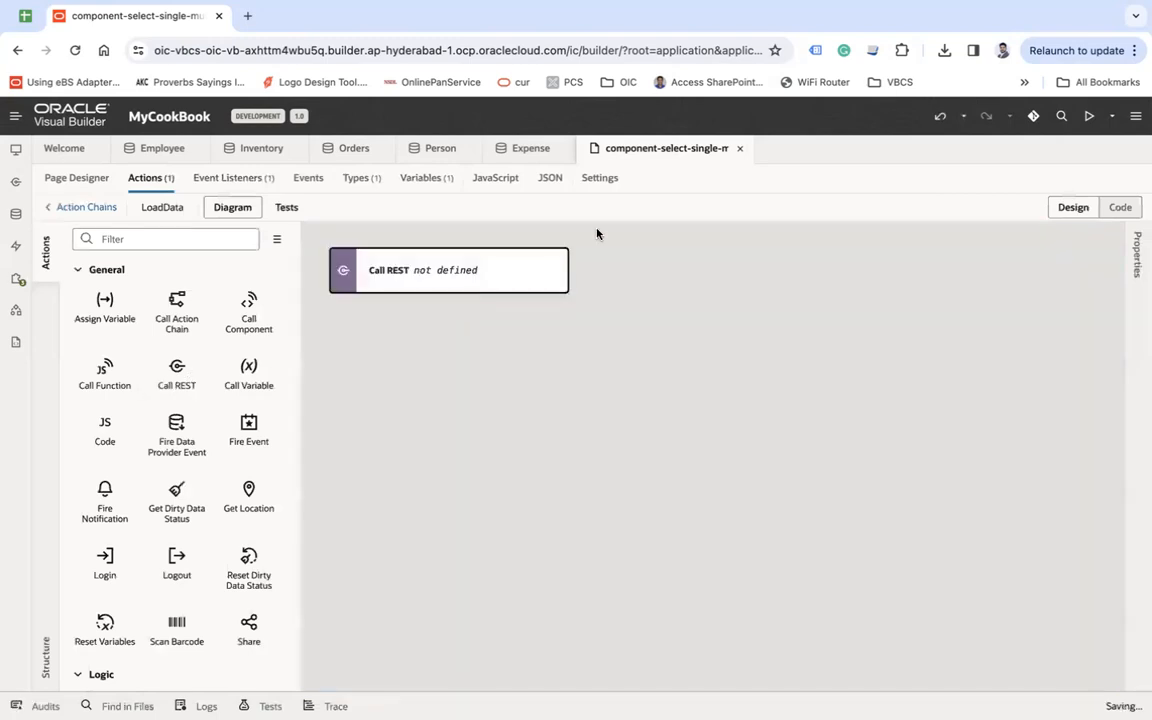
{"action": "left_click", "coordinate": [1137, 250]}
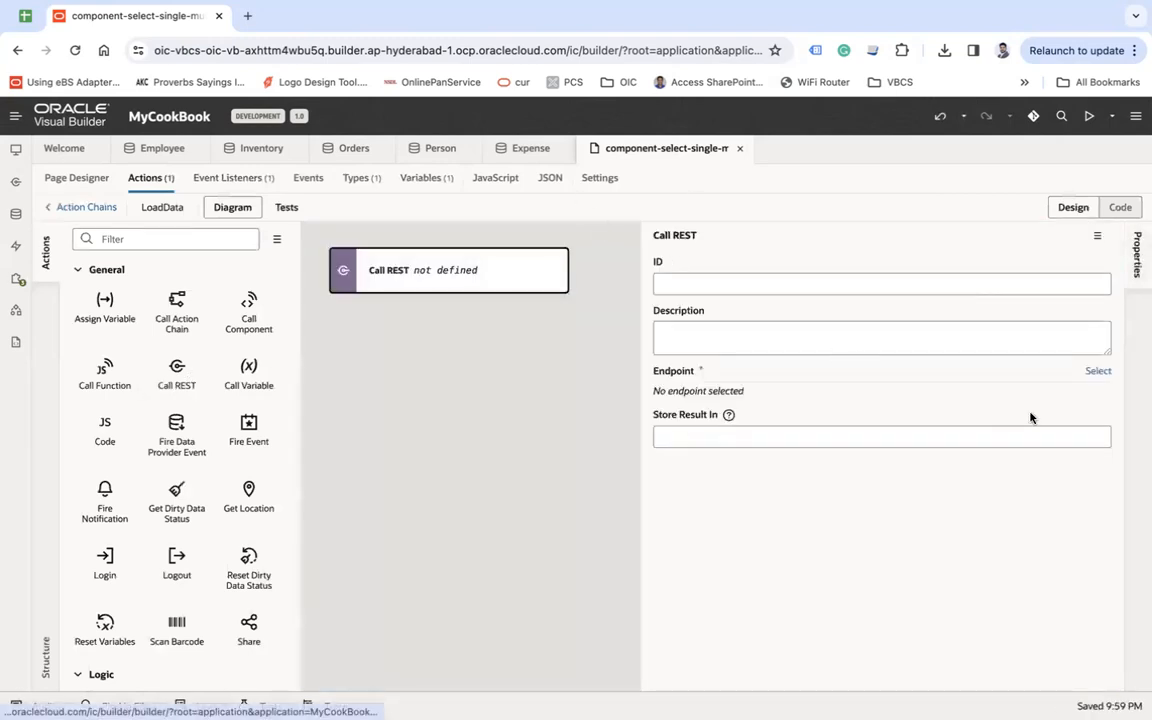
{"action": "left_click", "coordinate": [1098, 370]}
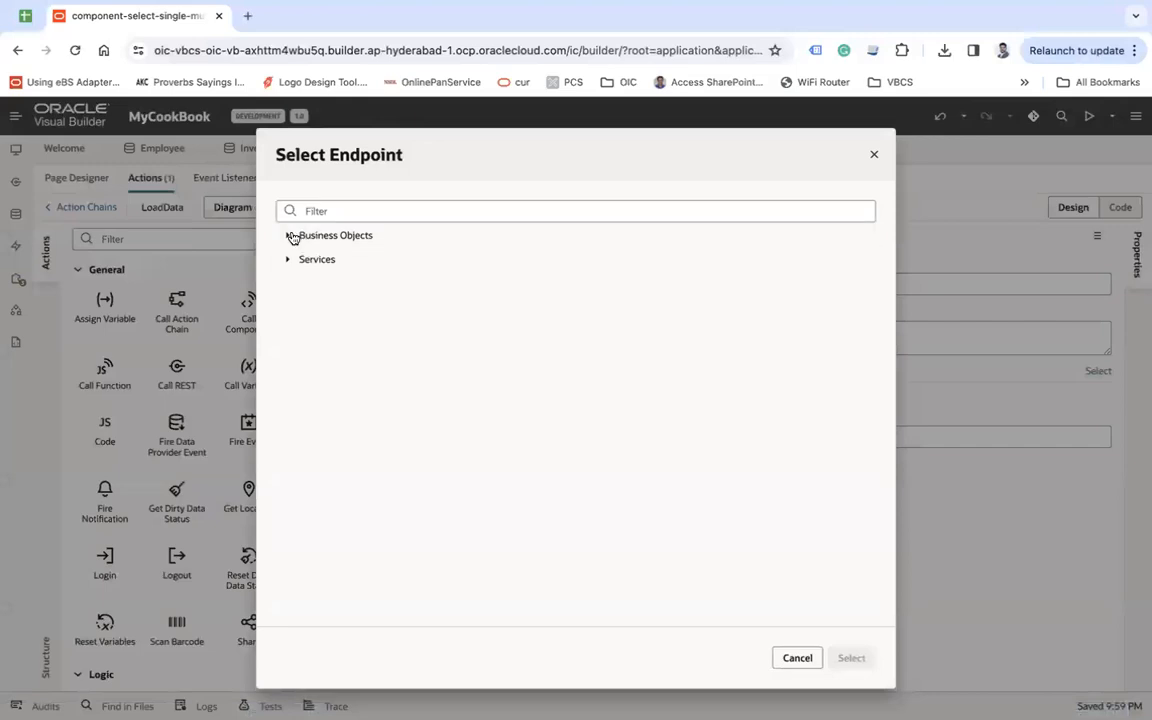
{"action": "left_click", "coordinate": [289, 235]}
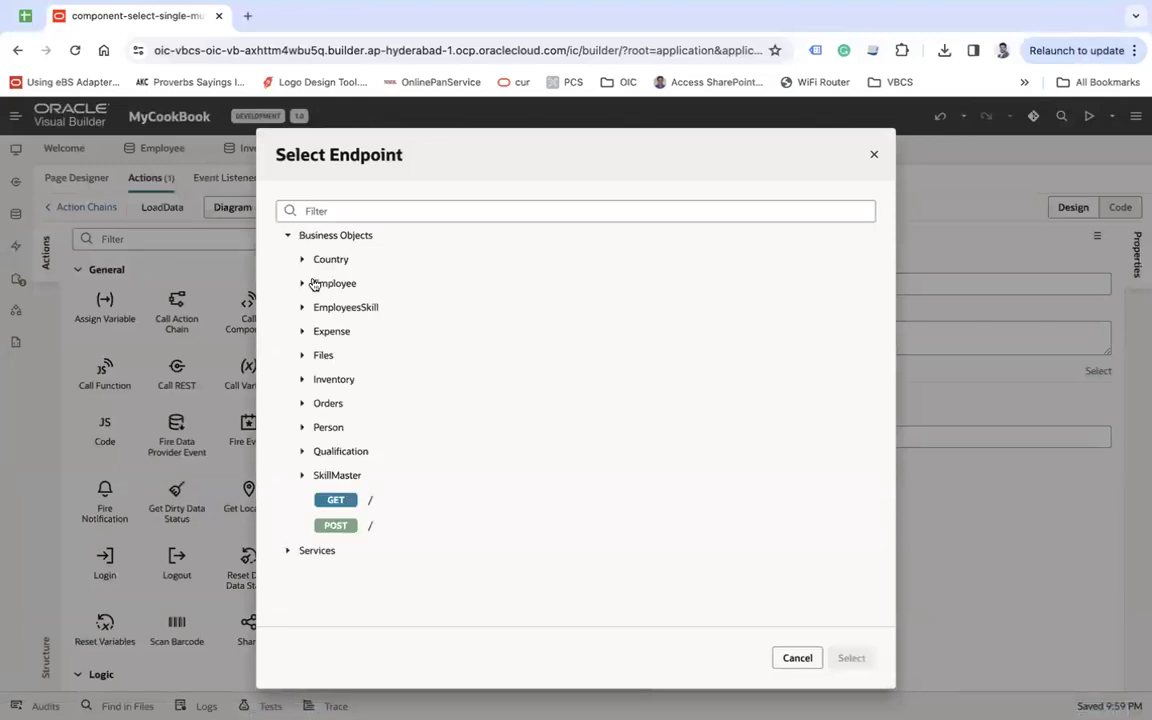
{"action": "left_click", "coordinate": [303, 331]}
{"action": "left_click", "coordinate": [390, 356]}
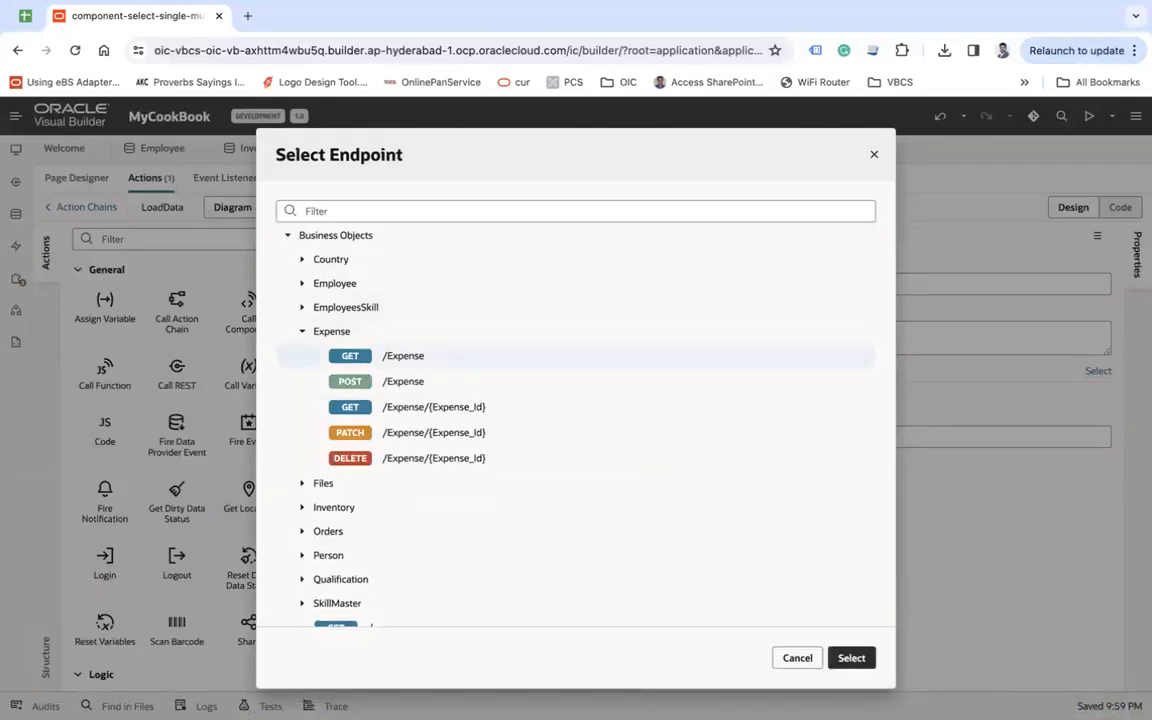
{"action": "left_click", "coordinate": [851, 658]}
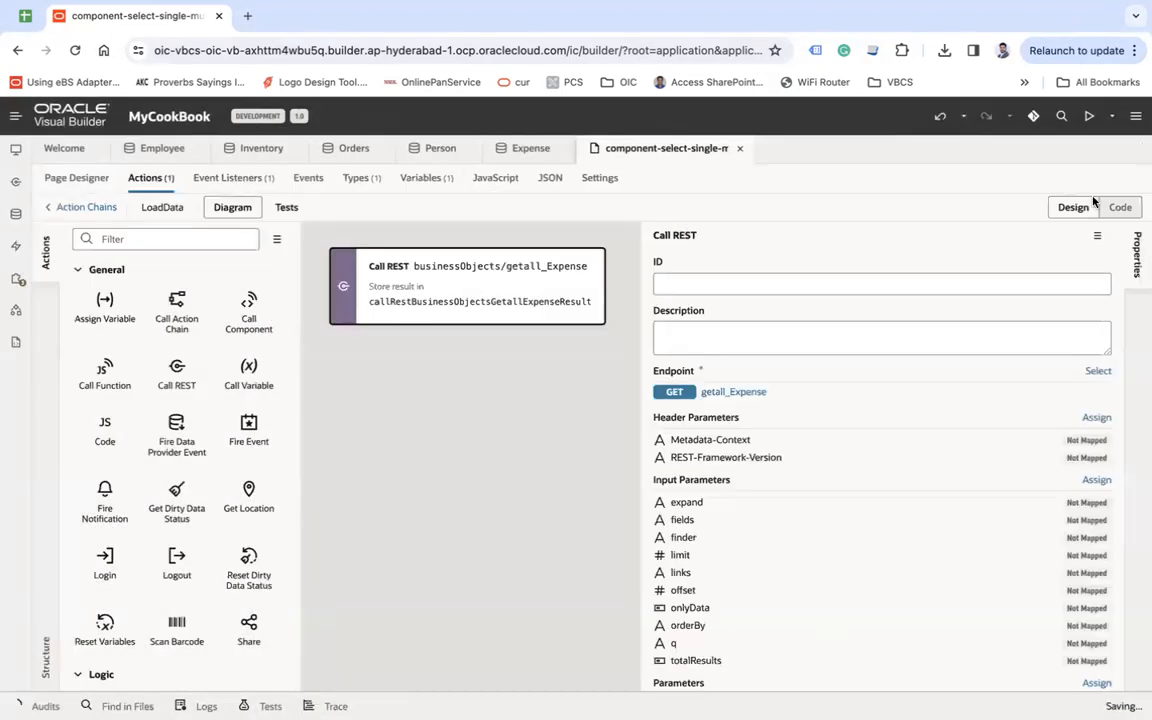
{"action": "left_click", "coordinate": [1023, 228]}
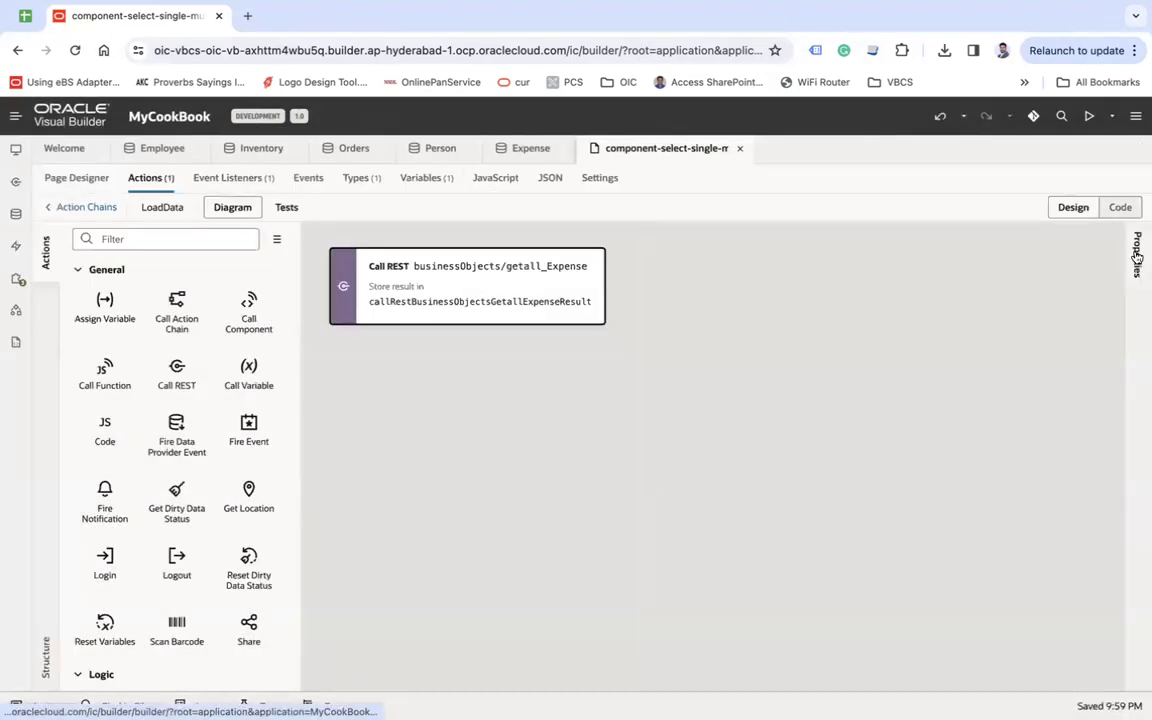
- Write a convertData function in the page module with a forEach loop template inside
{"action": "left_click", "coordinate": [495, 177]}
{"action": "left_click", "coordinate": [211, 245]}
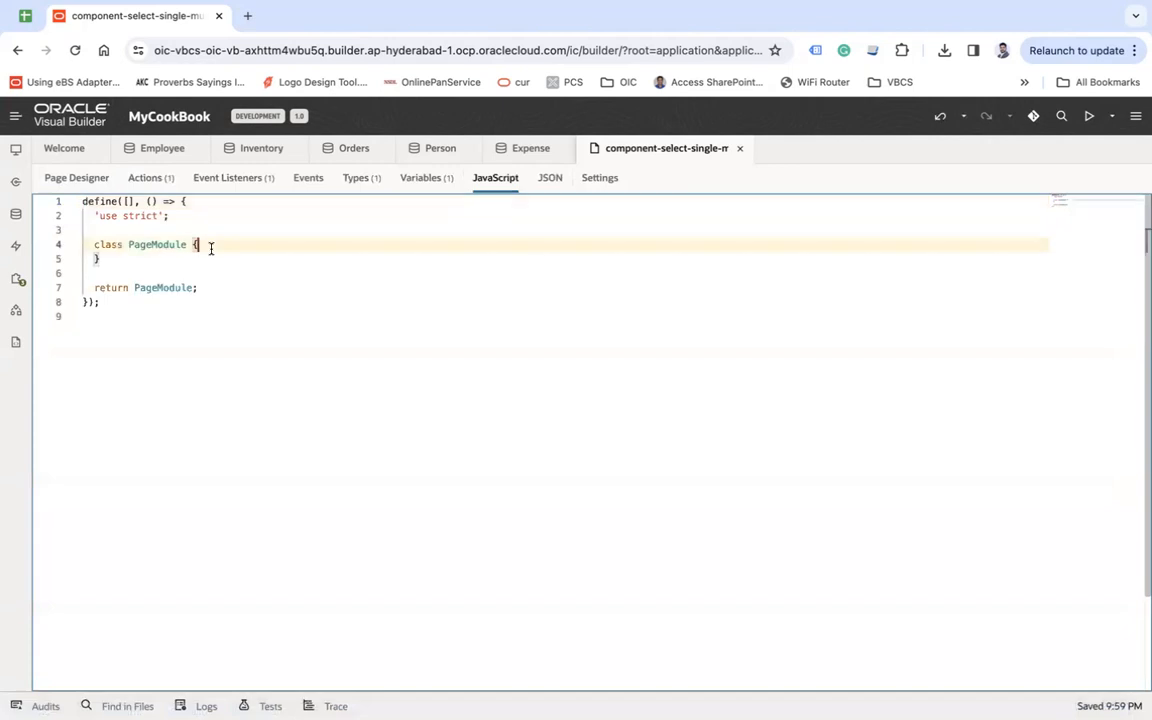
{"action": "key", "text": "Return"}
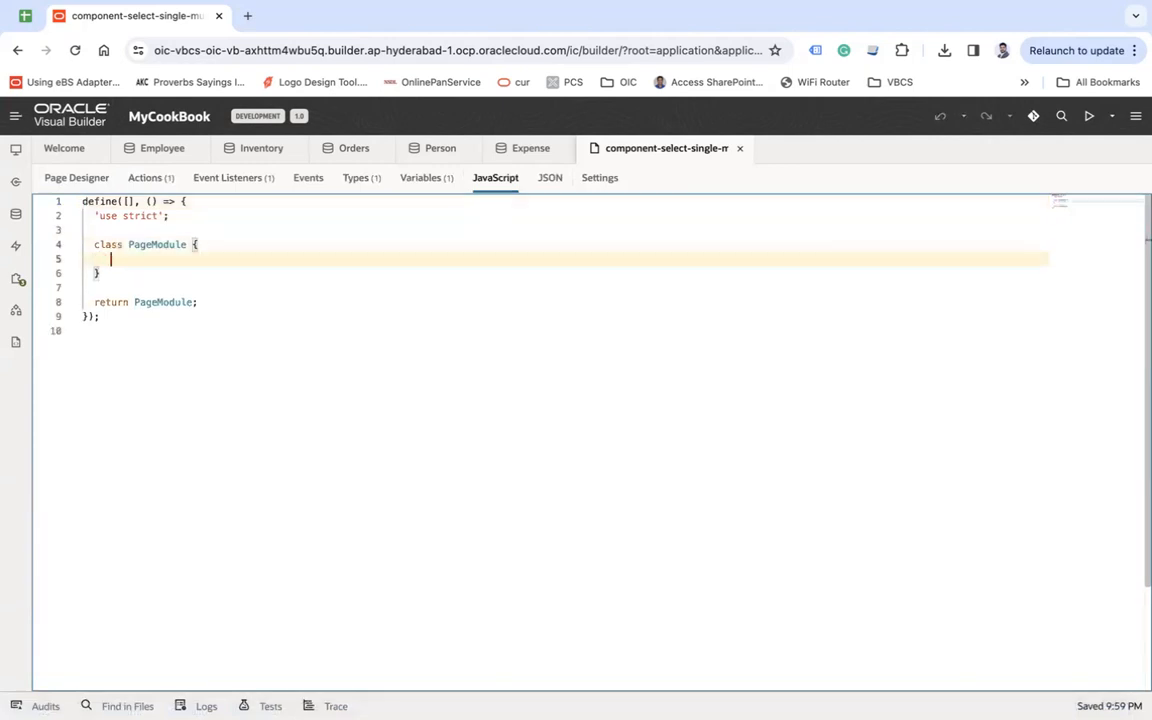
{"action": "type", "text": "onv"}
{"action": "key", "text": "BackSpace"}
{"action": "key", "text": "BackSpace"}
{"action": "key", "text": "BackSpace"}
{"action": "type", "text": "conv"}
{"action": "key", "text": "BackSpace"}
{"action": "type", "text": "nvertD"}
{"action": "type", "text": "ata(data)"}
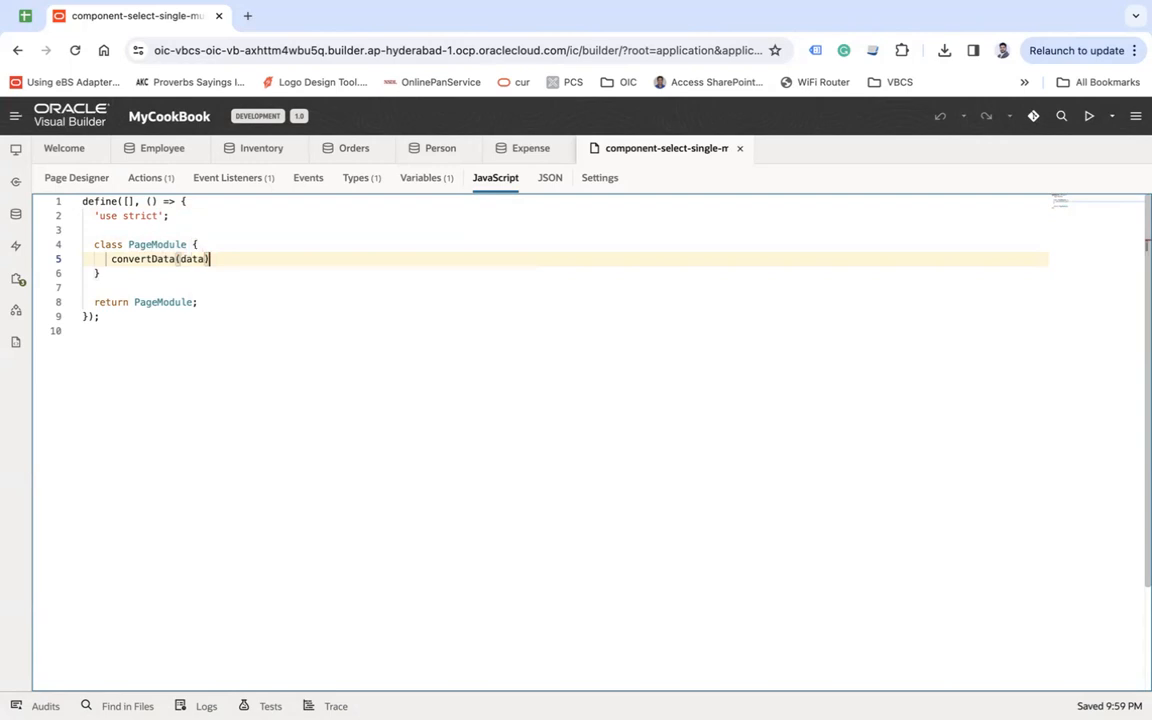
{"action": "type", "text": "{"}
{"action": "key", "text": "Return"}
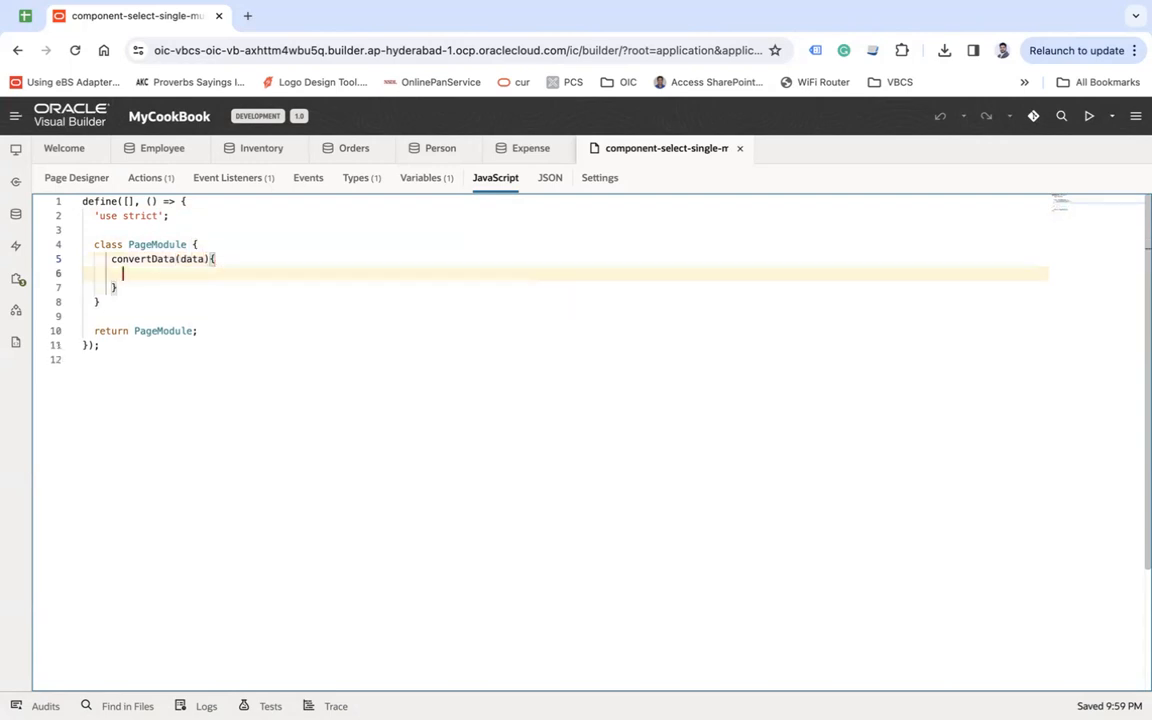
{"action": "type", "text": "for"}
{"action": "key", "text": "Down"}
{"action": "key", "text": "Down"}
{"action": "key", "text": "Return"}
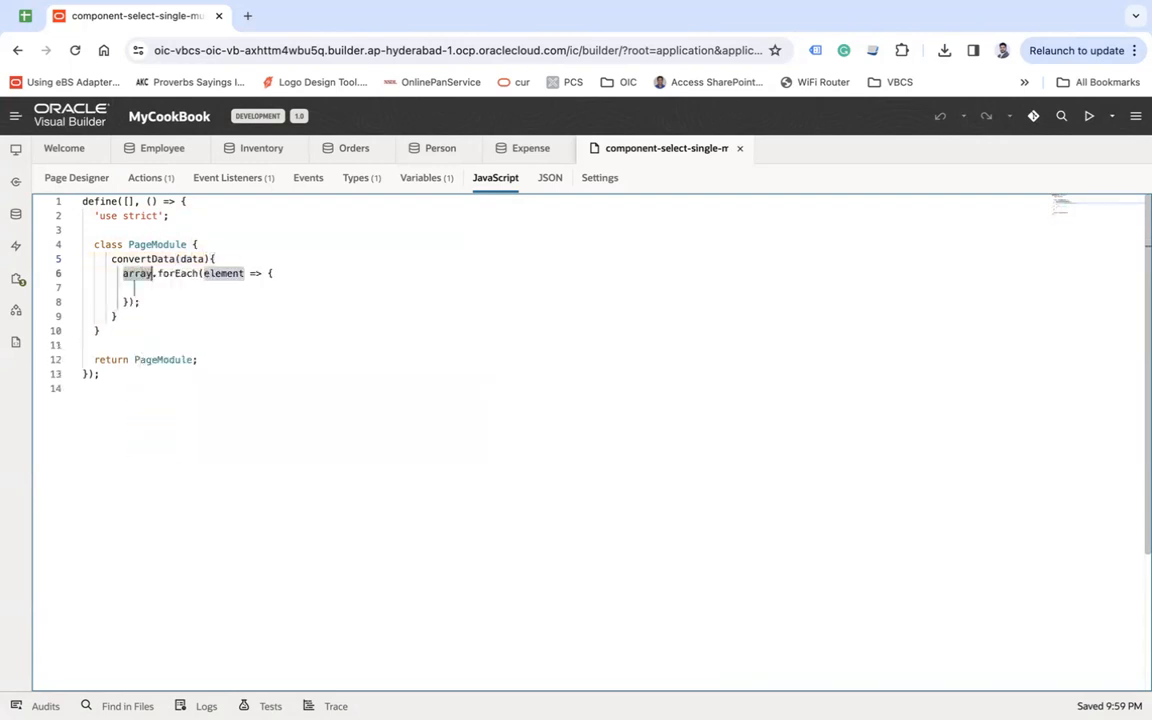
- Make the loop iterate over the data parameter and declare a final array above it
{"action": "double_click", "coordinate": [192, 258]}
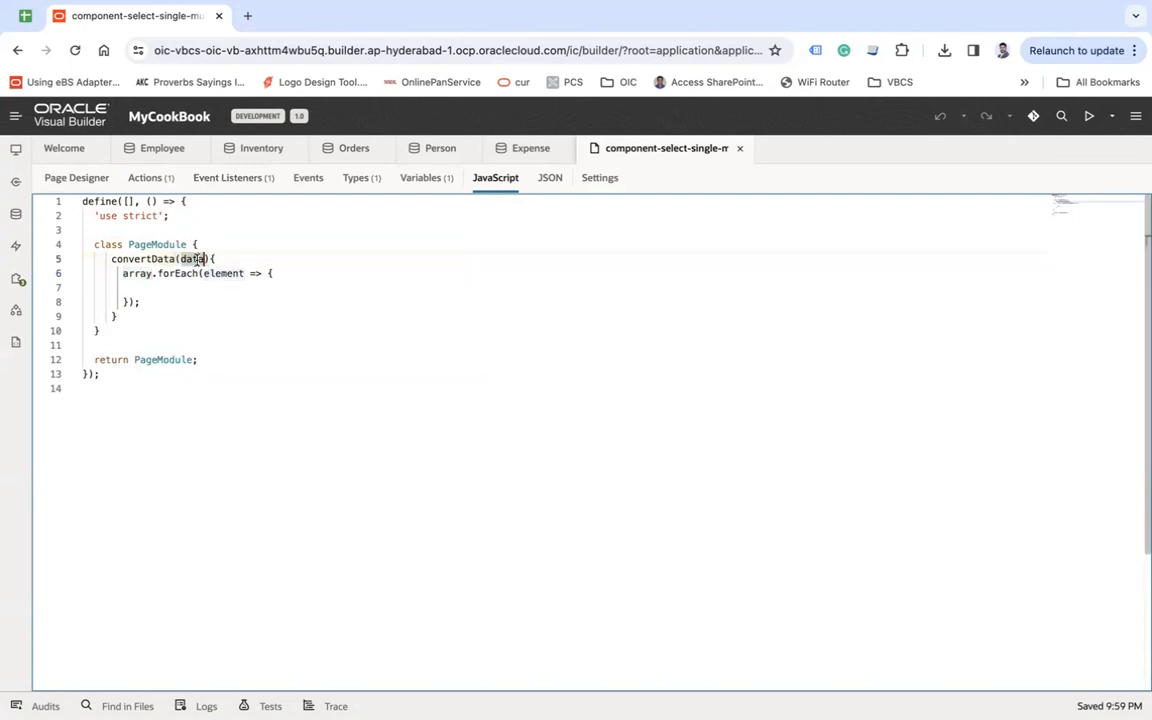
{"action": "double_click", "coordinate": [135, 273]}
{"action": "type", "text": "data"}
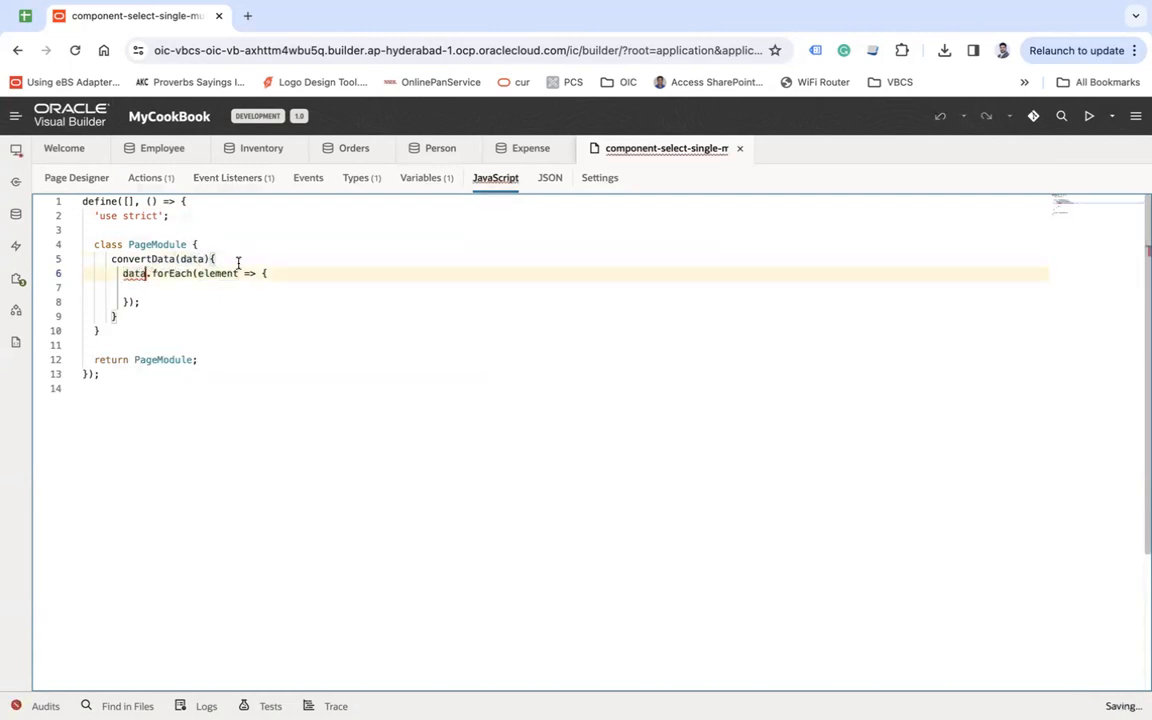
{"action": "left_click", "coordinate": [215, 258]}
{"action": "key", "text": "Return"}
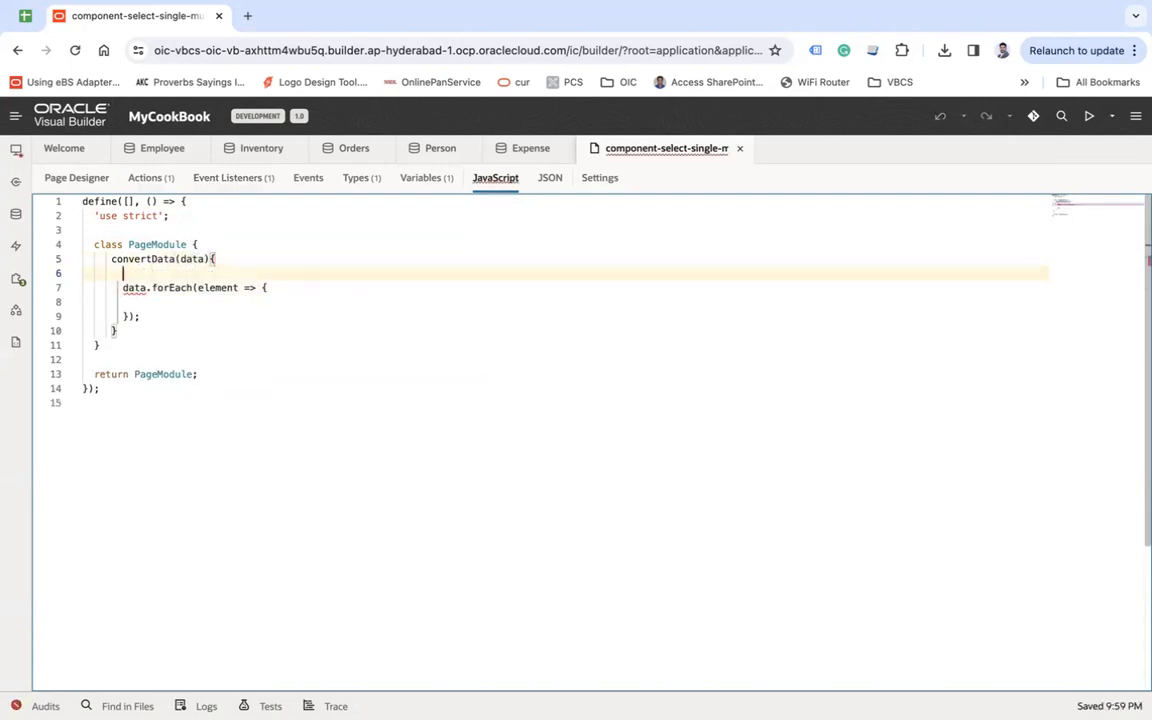
{"action": "type", "text": "let fi"}
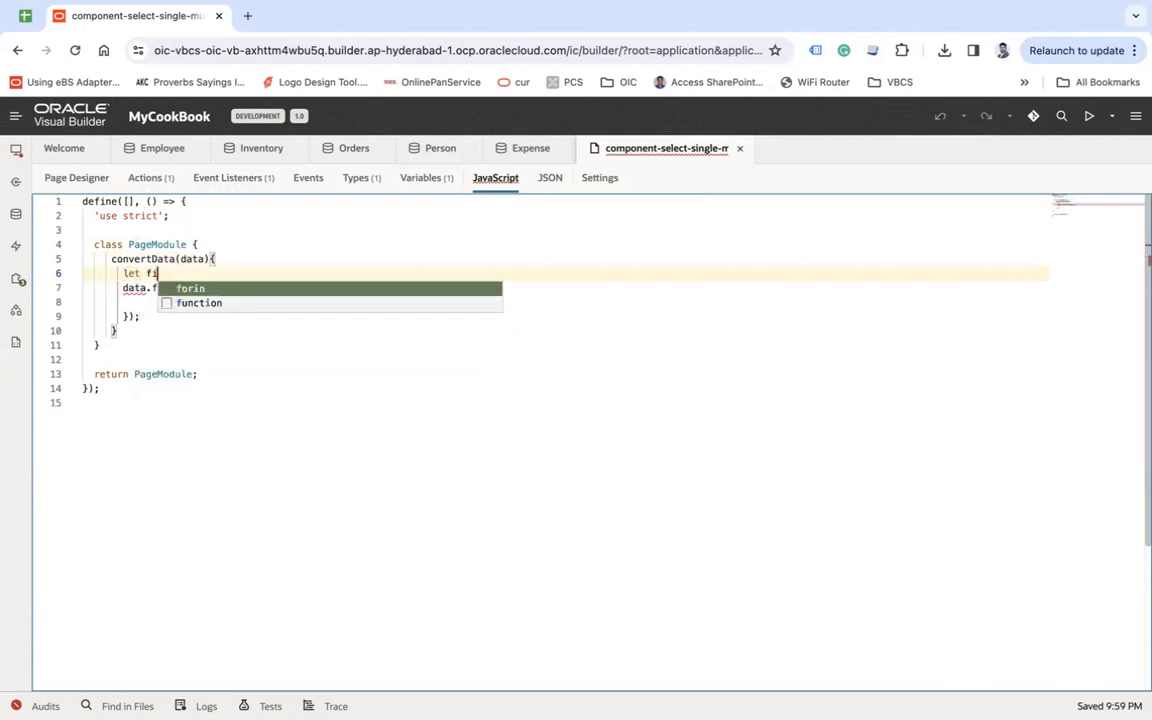
{"action": "type", "text": "nal = []"}
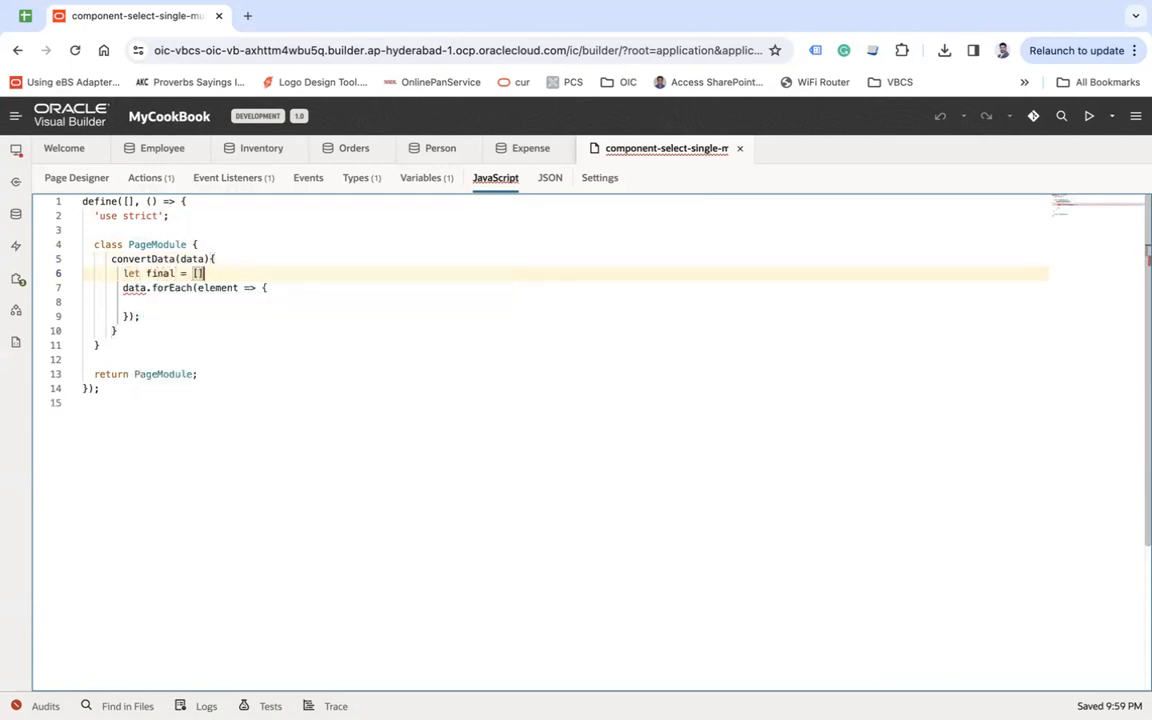
{"action": "type", "text": ";"}
{"action": "left_click", "coordinate": [297, 293]}
{"action": "key", "text": "Return"}
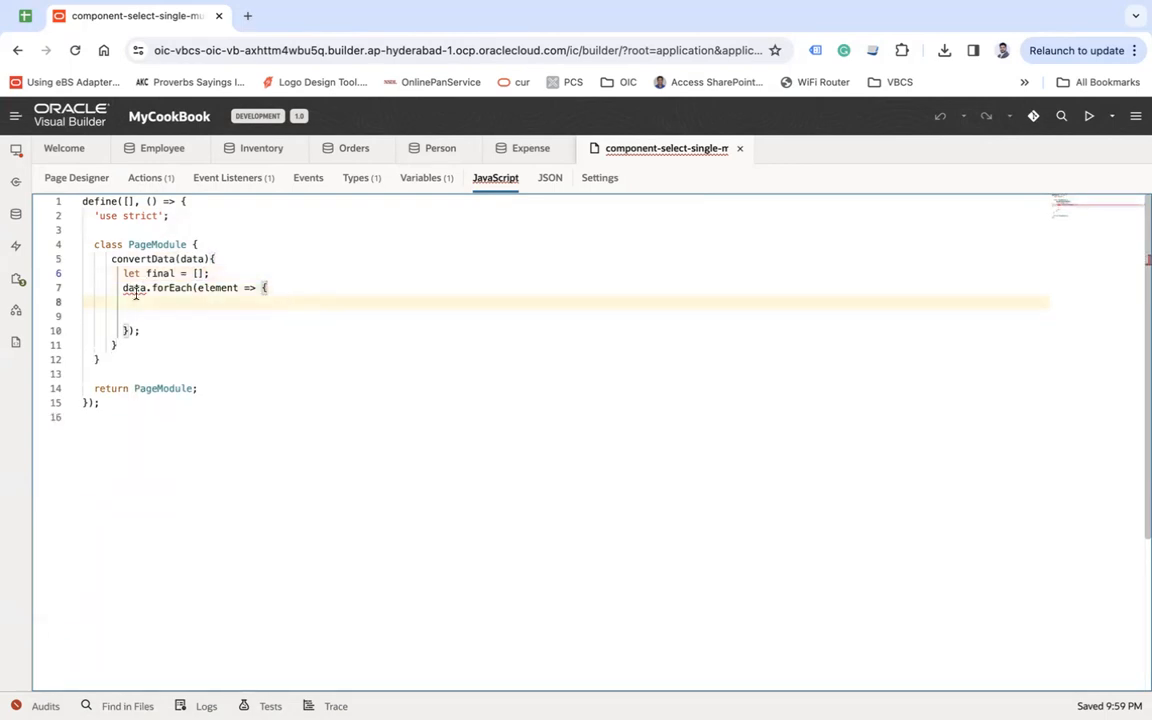
- Inside the loop push an object with an ExpenseName key into final, formatted across lines
{"action": "double_click", "coordinate": [153, 273]}
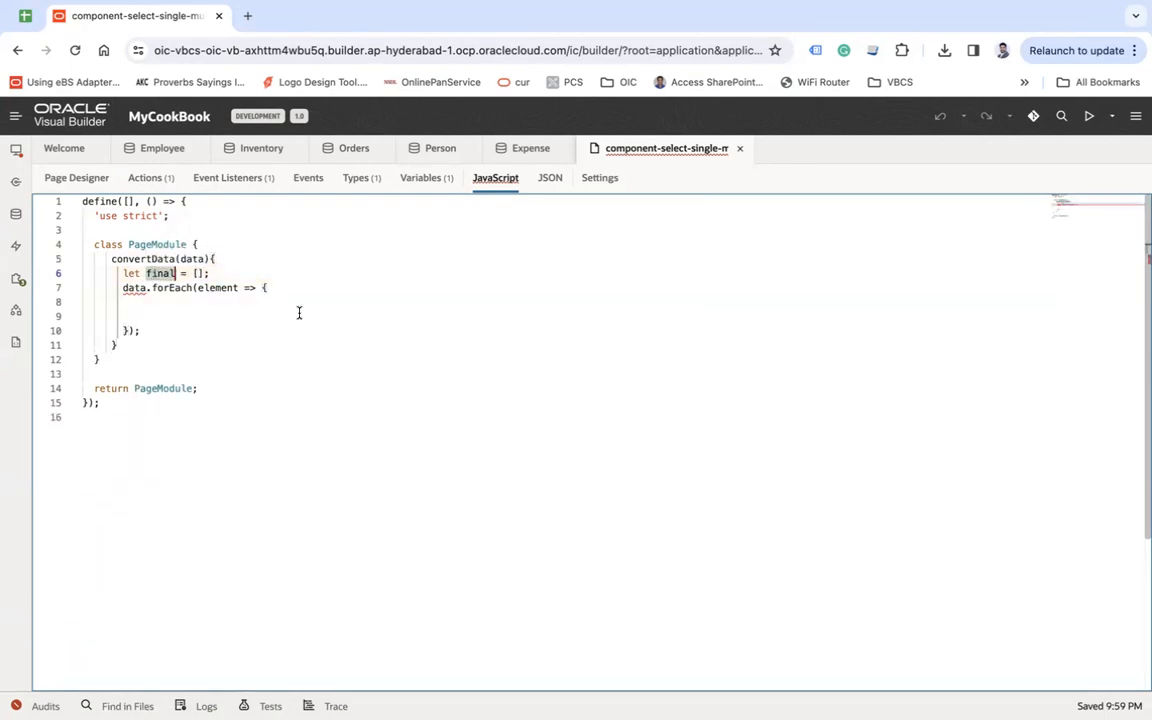
{"action": "left_click", "coordinate": [169, 301]}
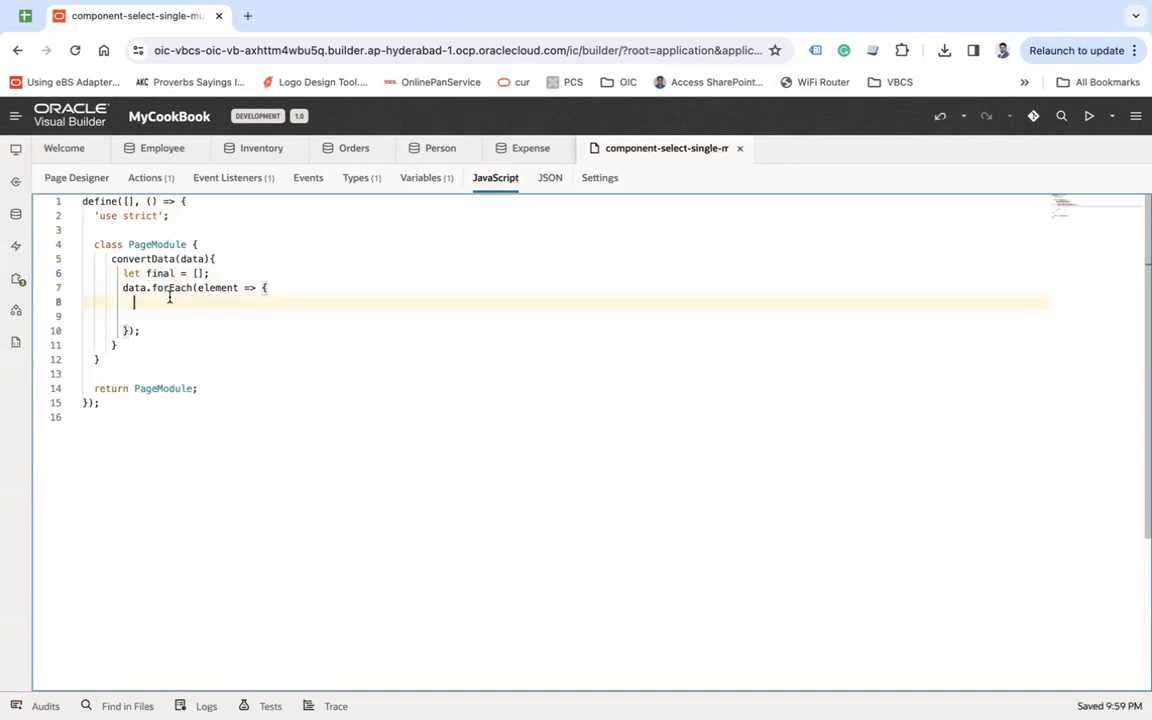
{"action": "type", "text": "final.p"}
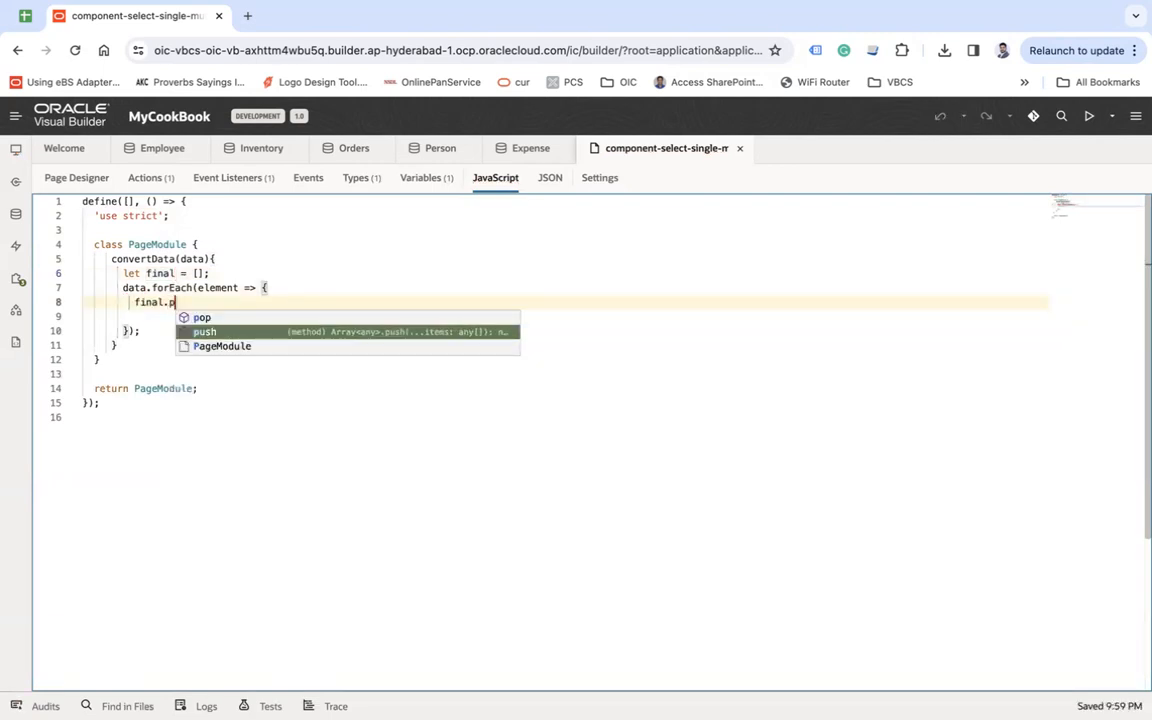
{"action": "type", "text": "ush"}
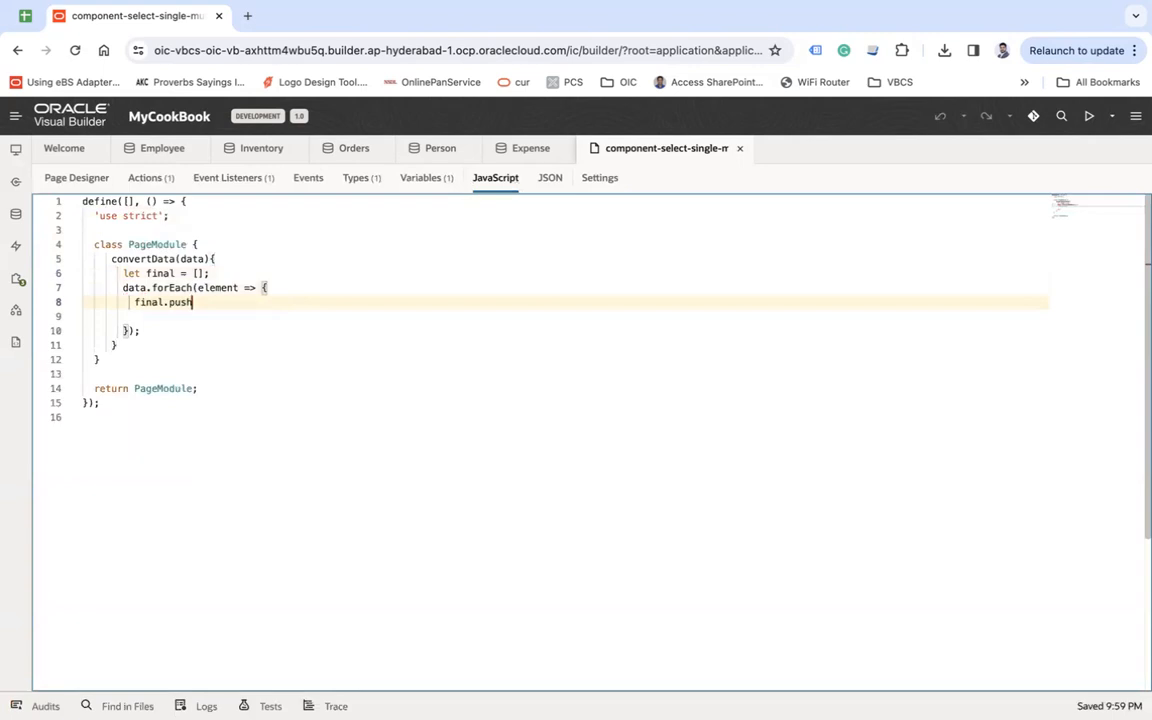
{"action": "type", "text": "{"}
{"action": "key", "text": "Return"}
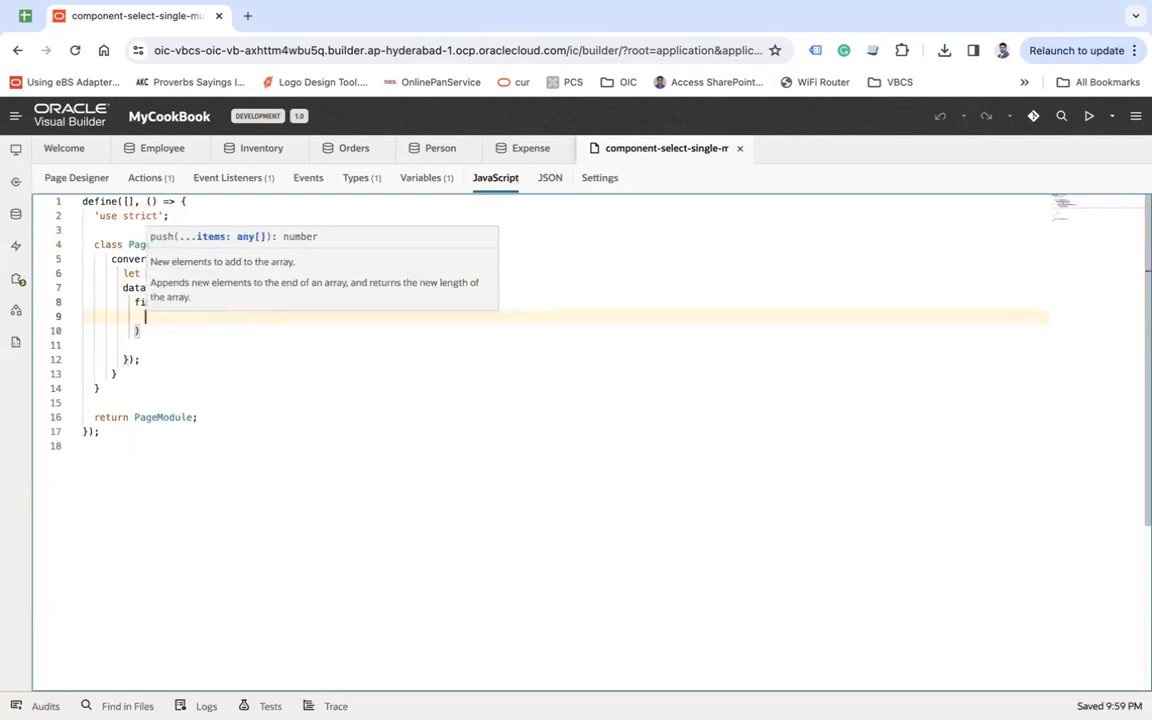
{"action": "key", "text": "shift+alt+f"}
{"action": "type", "text": "{"}
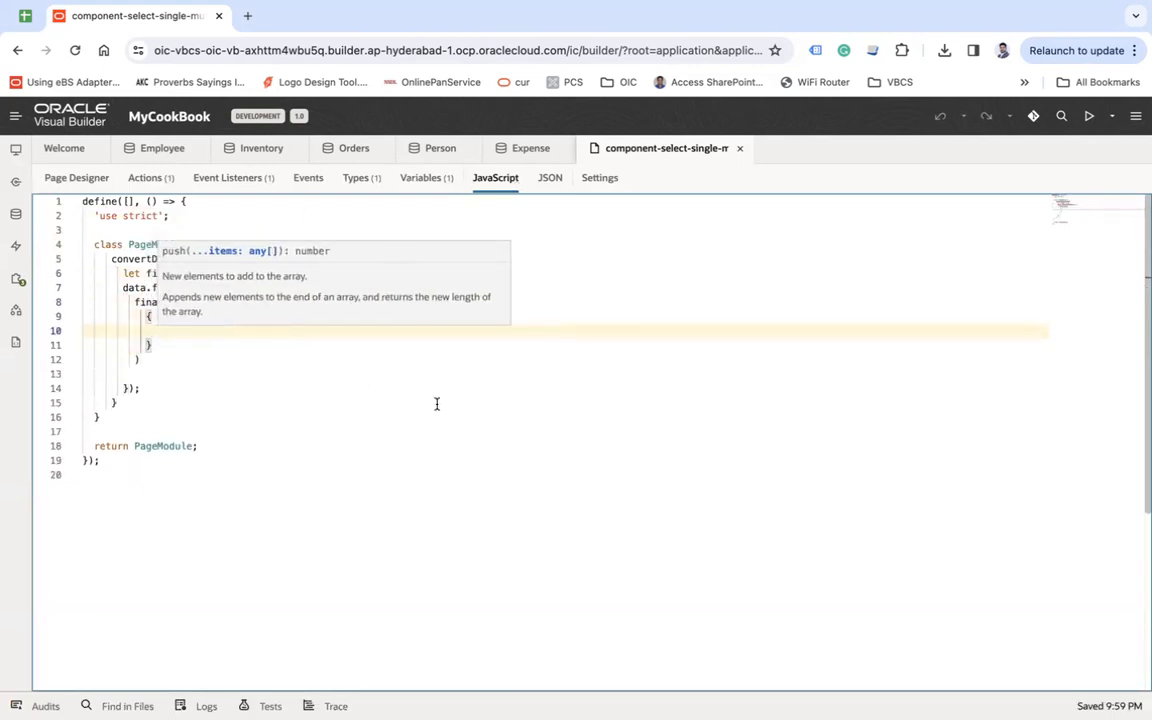
{"action": "left_click", "coordinate": [444, 404]}
{"action": "left_click", "coordinate": [160, 330]}
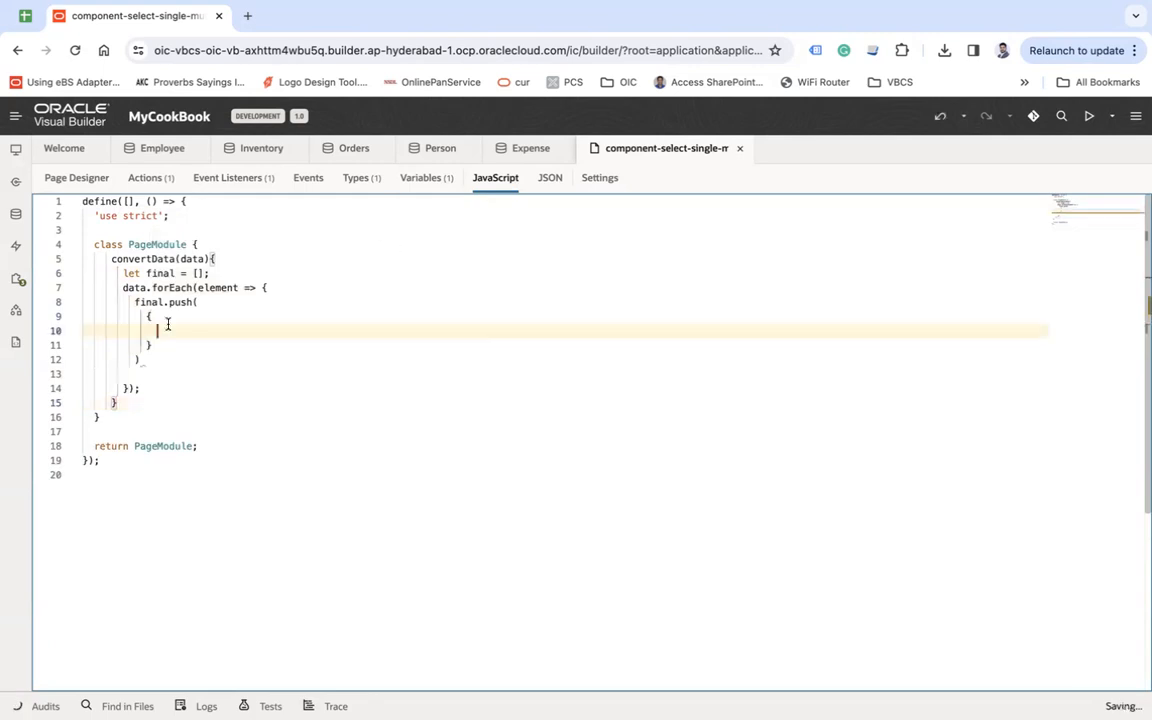
{"action": "type", "text": "\"e"}
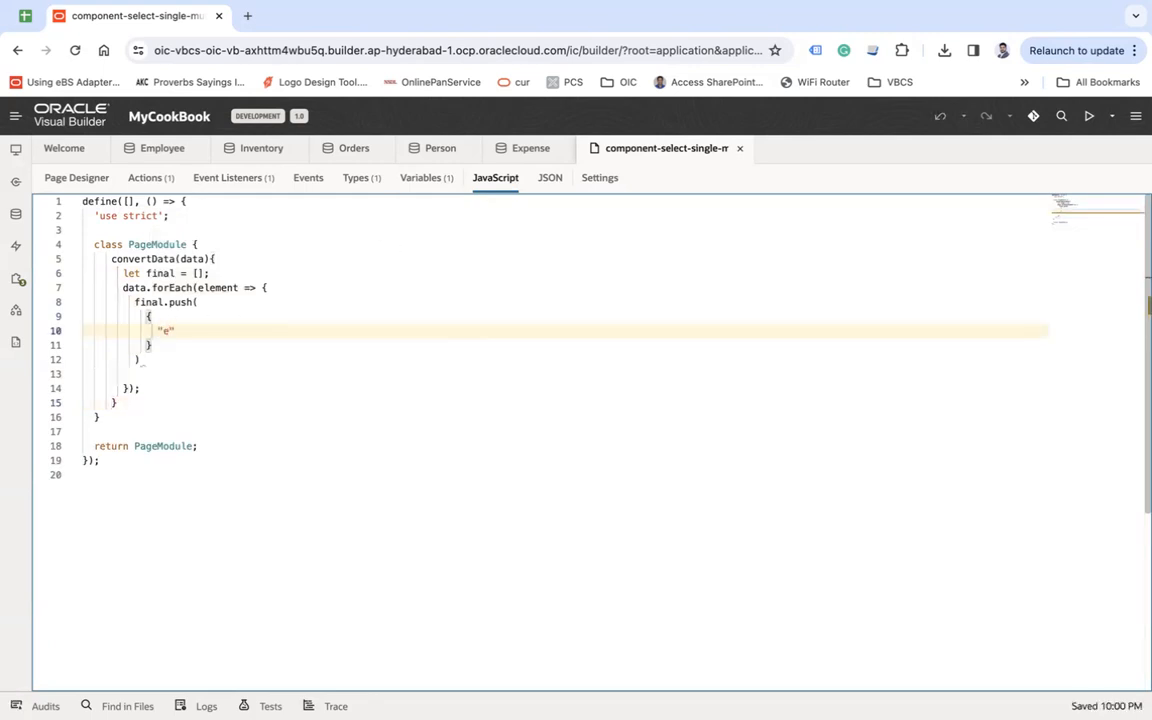
{"action": "type", "text": "ExpenseNam"}
- Check the expenseName field name in the Expense object's Fields and return to the JavaScript code
{"action": "left_click", "coordinate": [530, 148]}
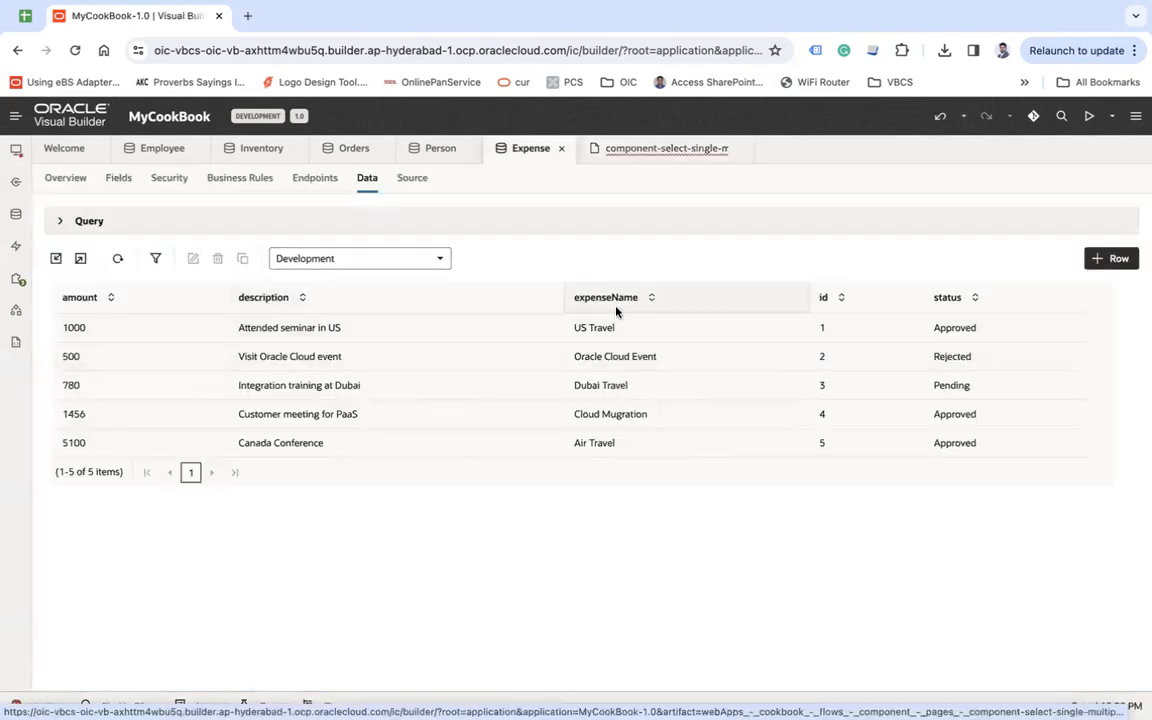
{"action": "left_click", "coordinate": [118, 178]}
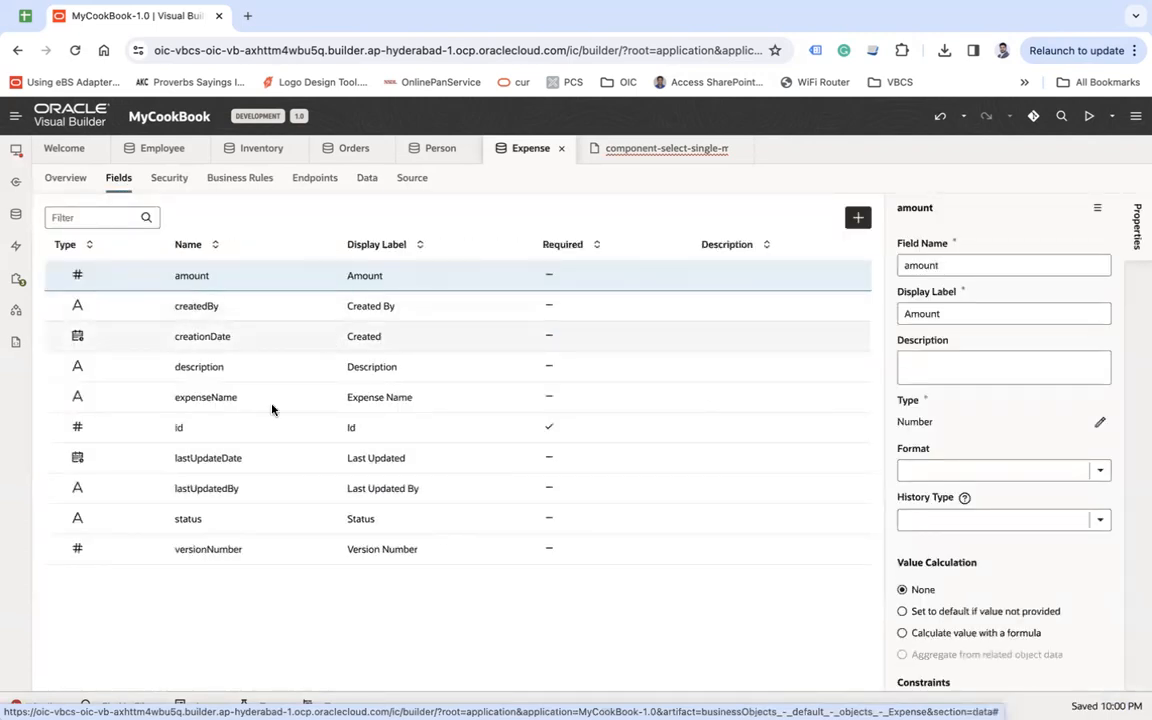
{"action": "left_click", "coordinate": [215, 397]}
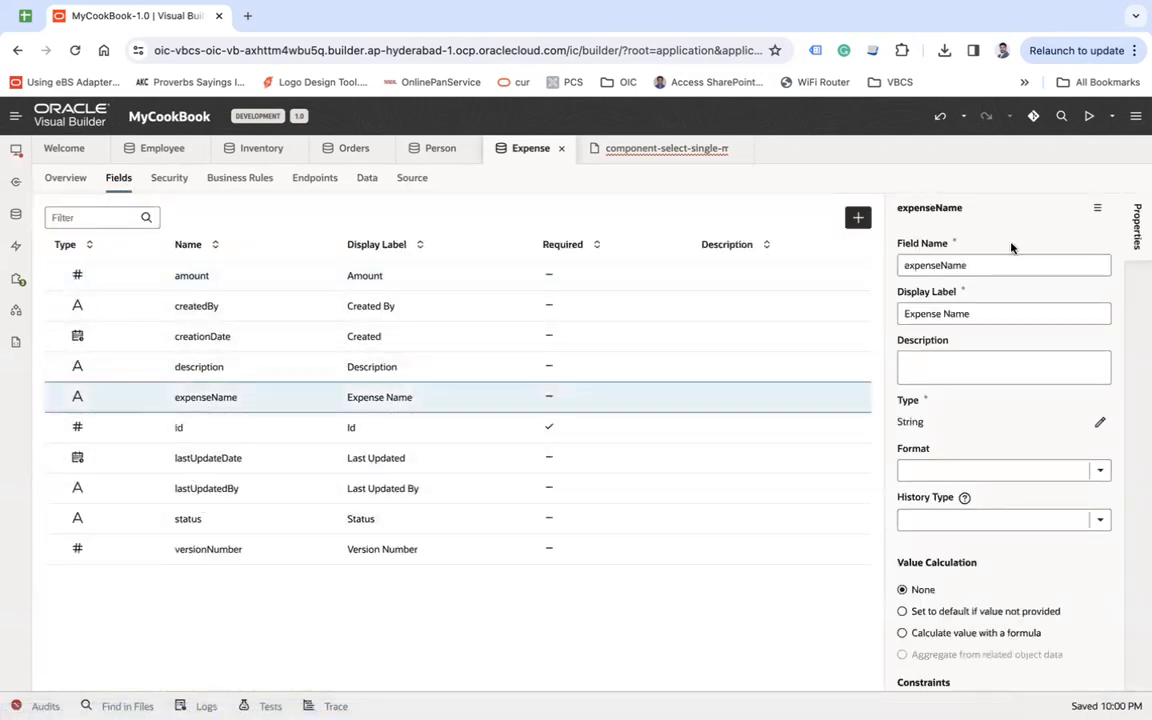
{"action": "left_click", "coordinate": [988, 265]}
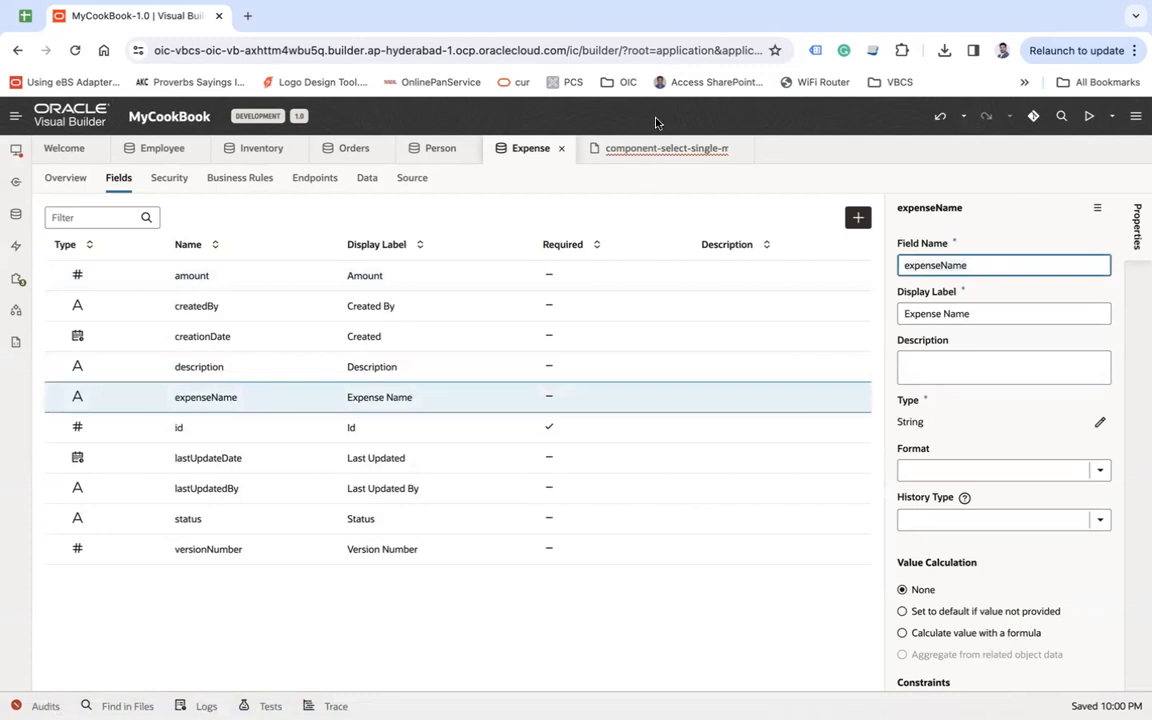
{"action": "left_click", "coordinate": [660, 148]}
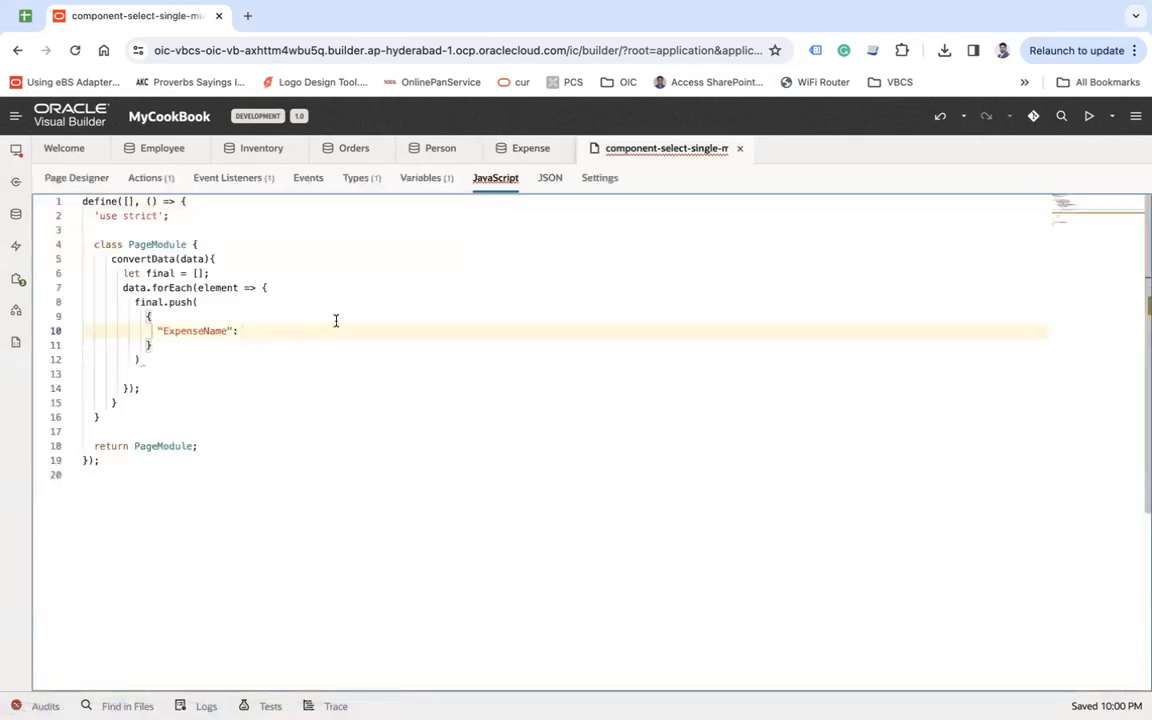
{"action": "type", "text": "\""}
{"action": "type", "text": "$"}
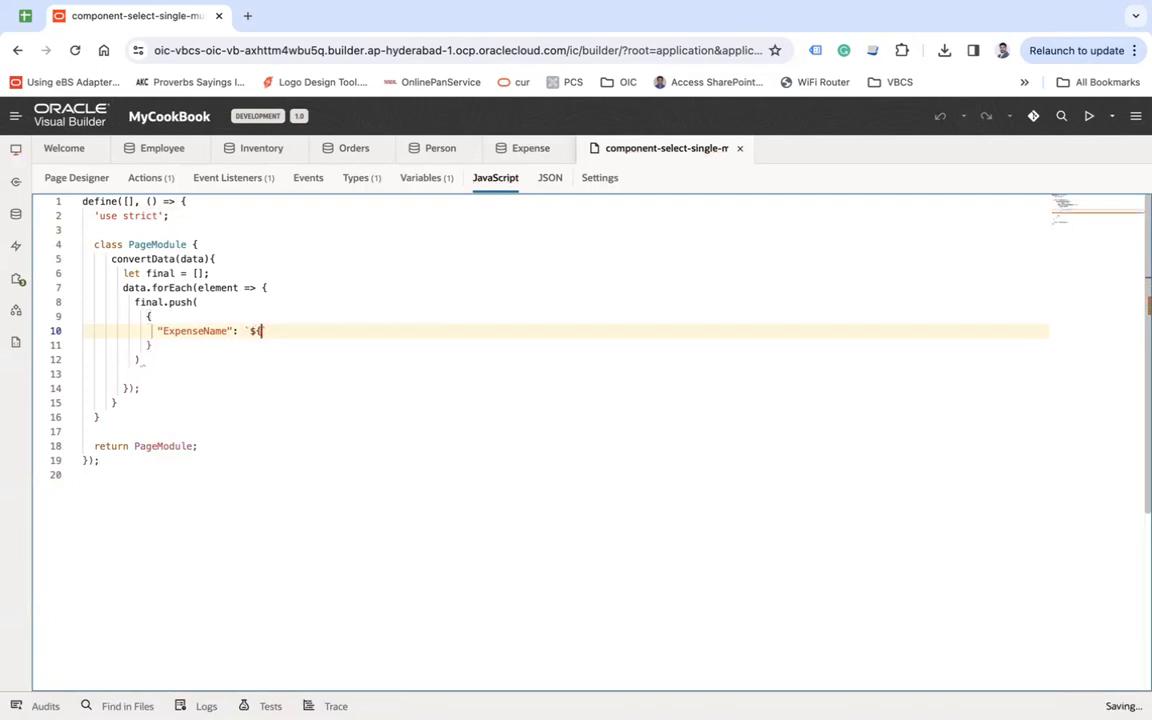
{"action": "type", "text": "{element"}
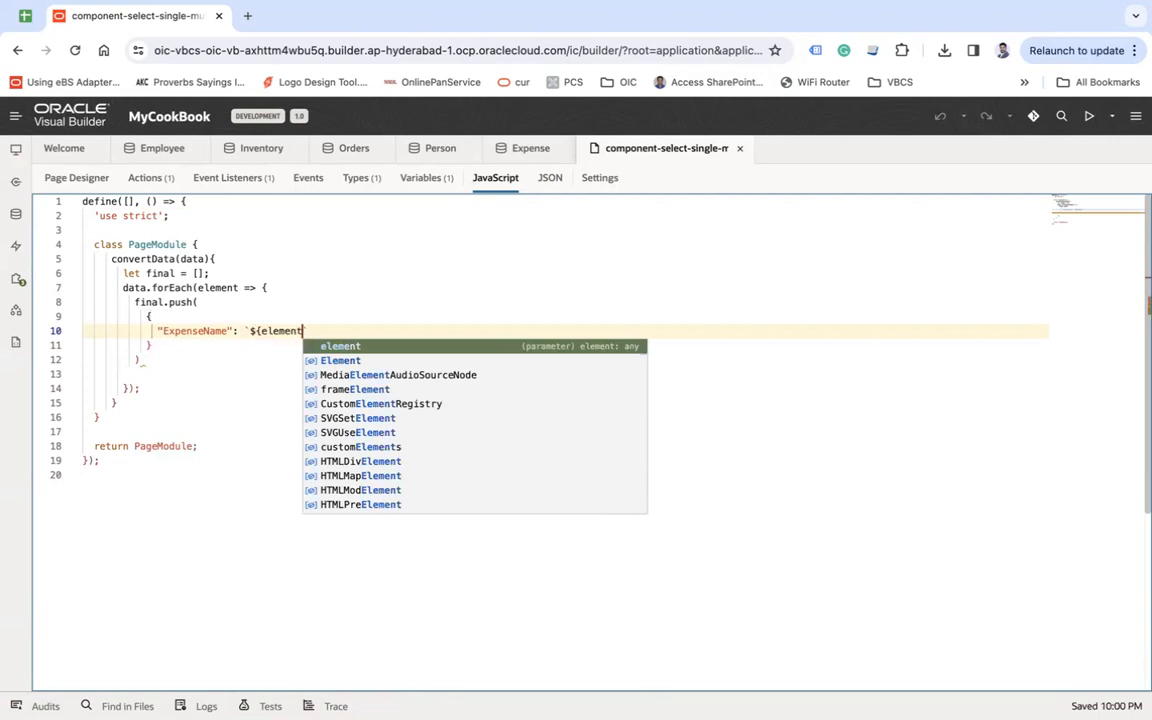
{"action": "type", "text": ".expenseName"}
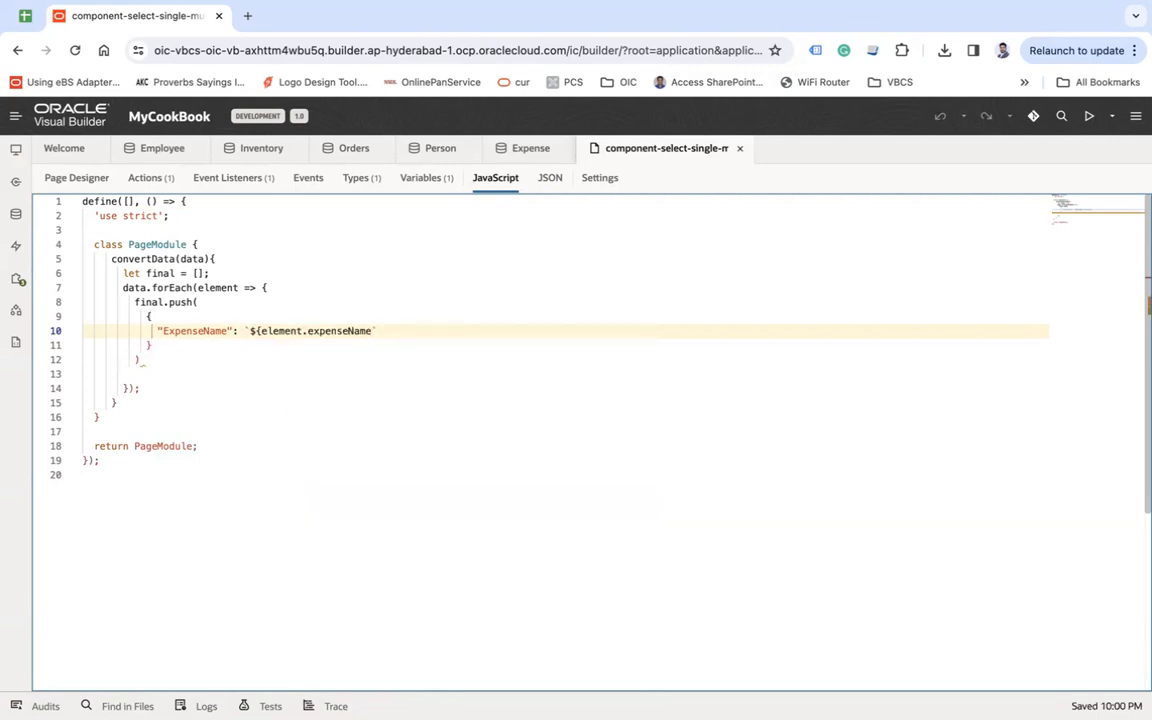
{"action": "type", "text": "} "}
{"action": "type", "text": "${e"}
{"action": "type", "text": "}"}
{"action": "type", "text": "el"}
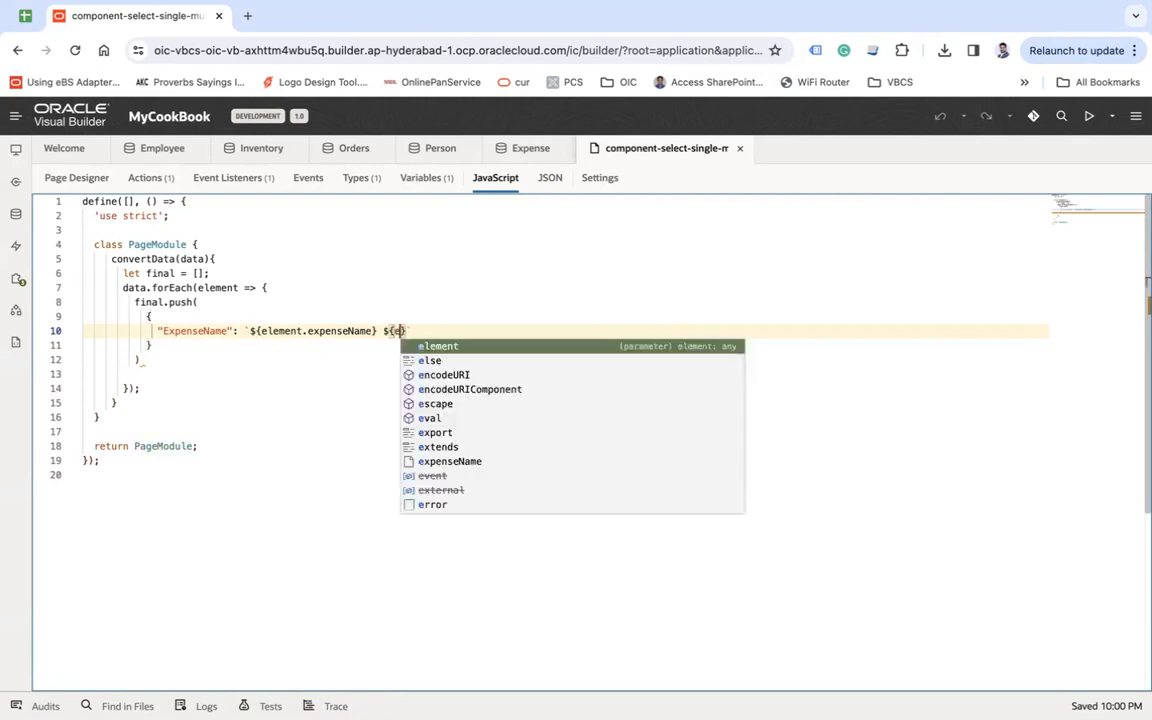
{"action": "type", "text": "ement."}
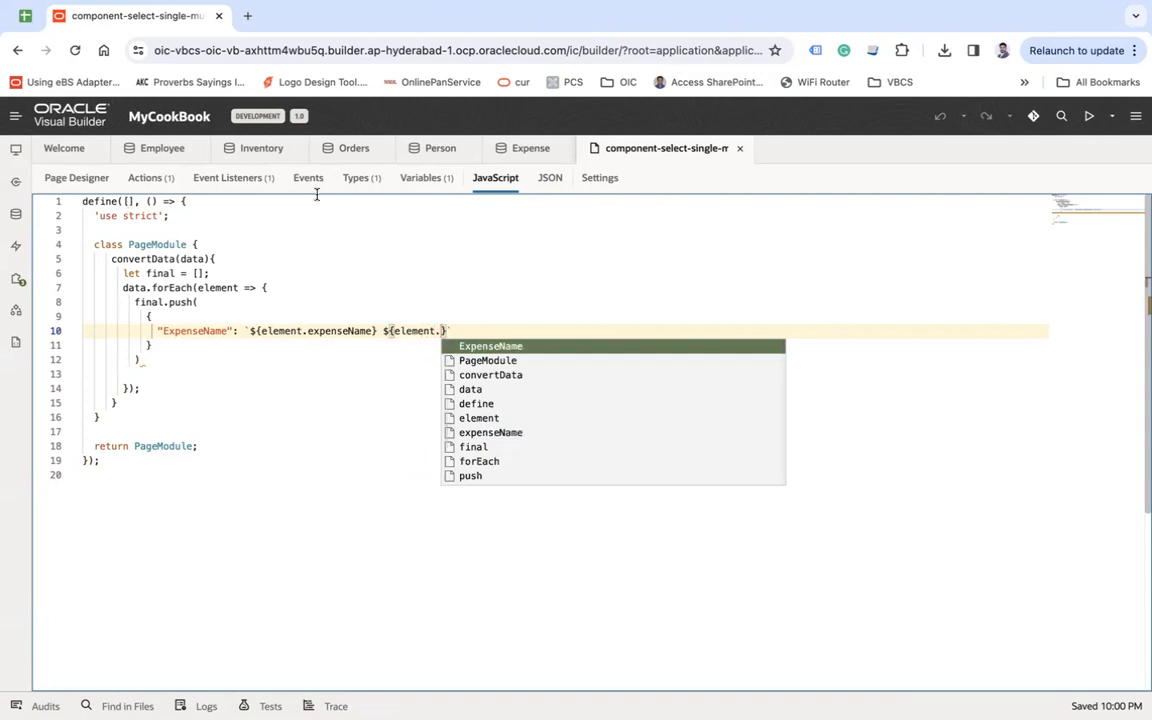
- Check the amount field name in the Expense object's Fields and return to the JavaScript code
{"action": "left_click", "coordinate": [530, 148]}
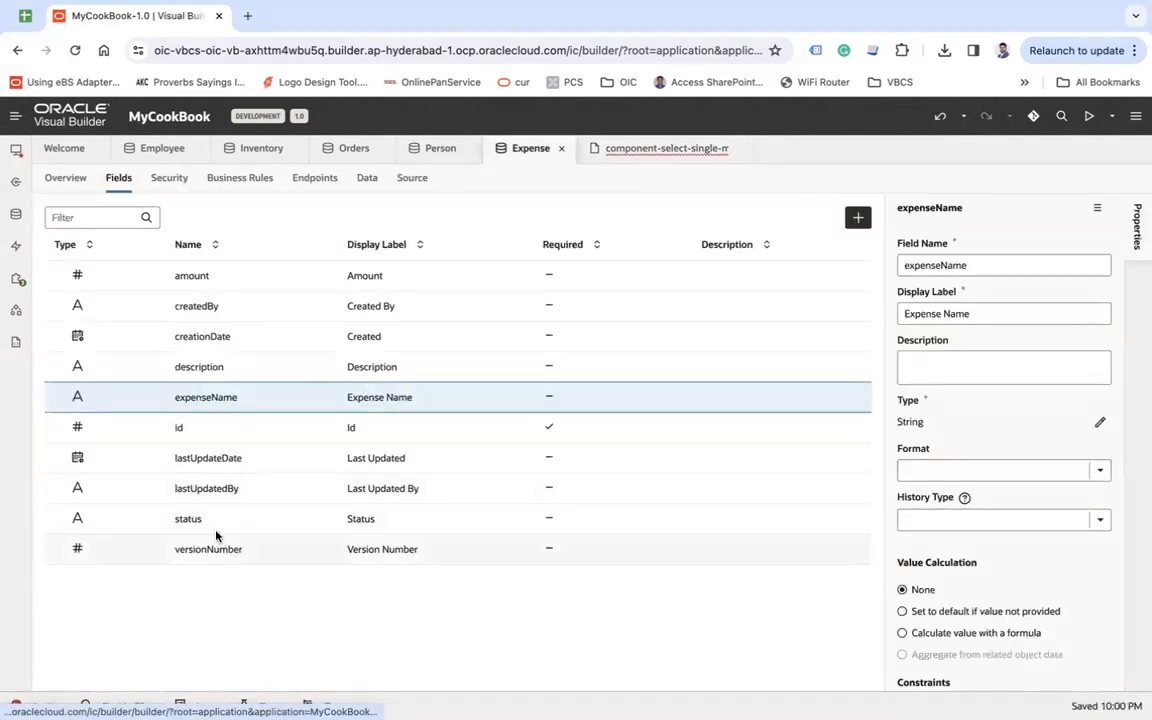
{"action": "left_click", "coordinate": [230, 280]}
{"action": "left_click", "coordinate": [996, 265]}
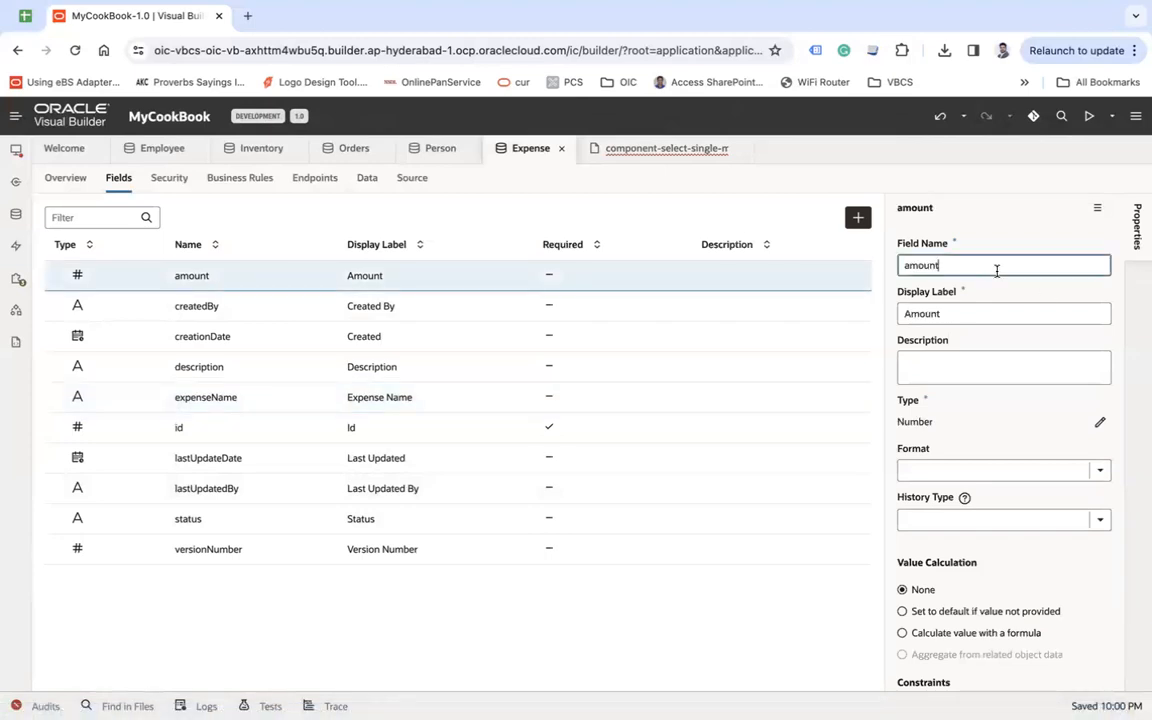
{"action": "left_click", "coordinate": [666, 148]}
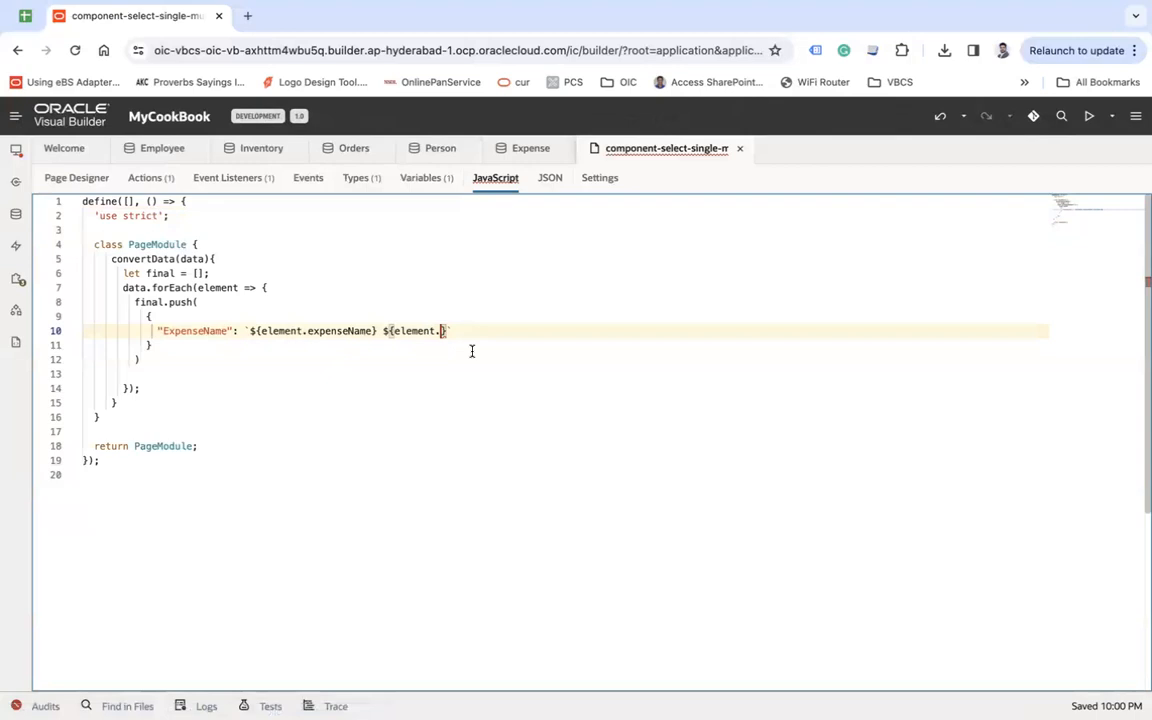
- Complete the label as ${element.expenseName} with ${element.amount} wrapped in parentheses
{"action": "type", "text": "amount"}
{"action": "left_click", "coordinate": [230, 359]}
{"action": "double_click", "coordinate": [182, 330]}
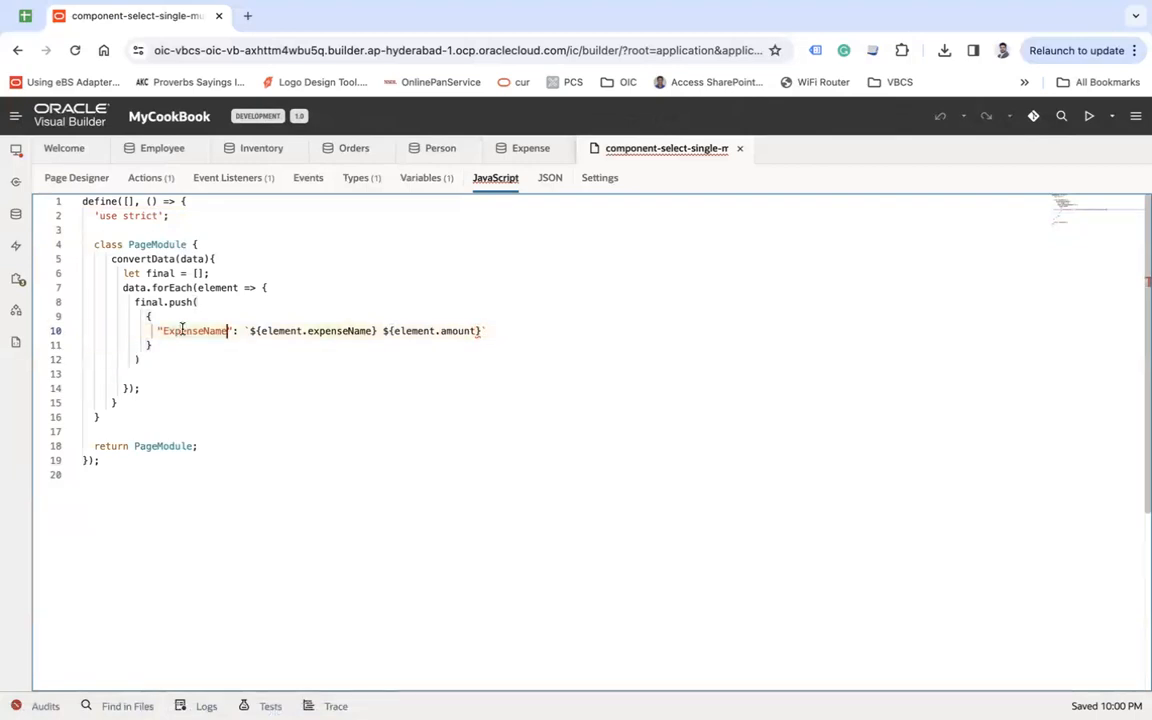
{"action": "left_click", "coordinate": [158, 359]}
{"action": "key", "text": "Return"}
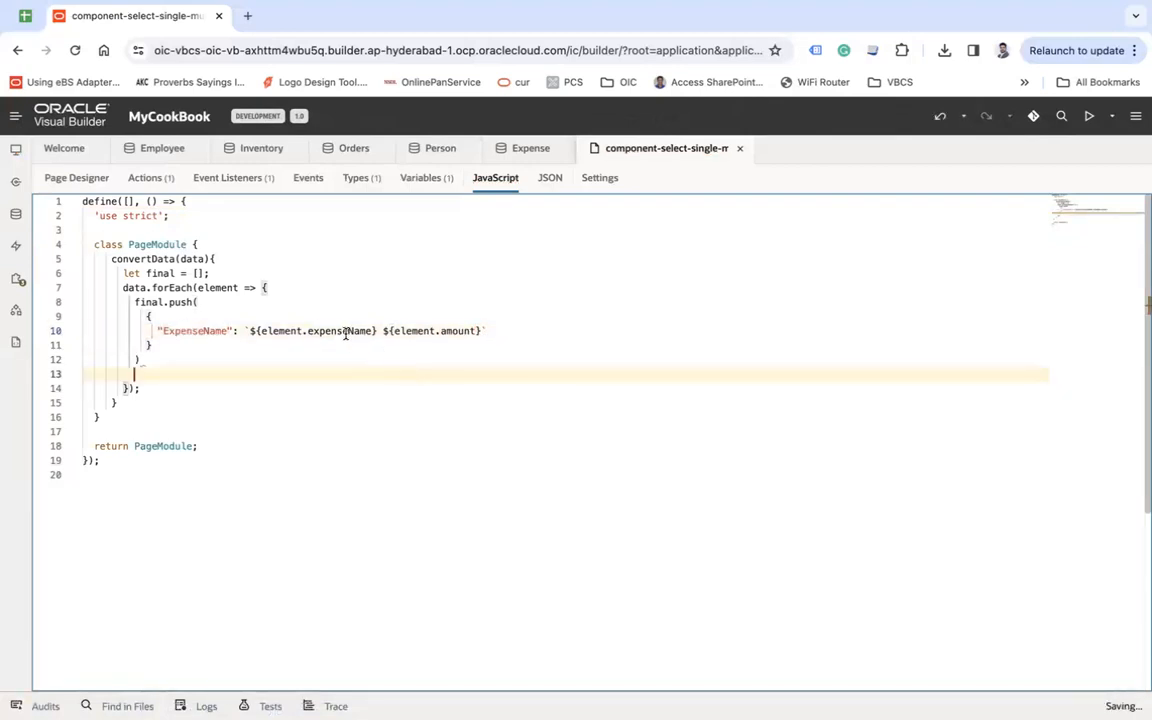
{"action": "left_click", "coordinate": [345, 331]}
{"action": "left_click", "coordinate": [458, 331]}
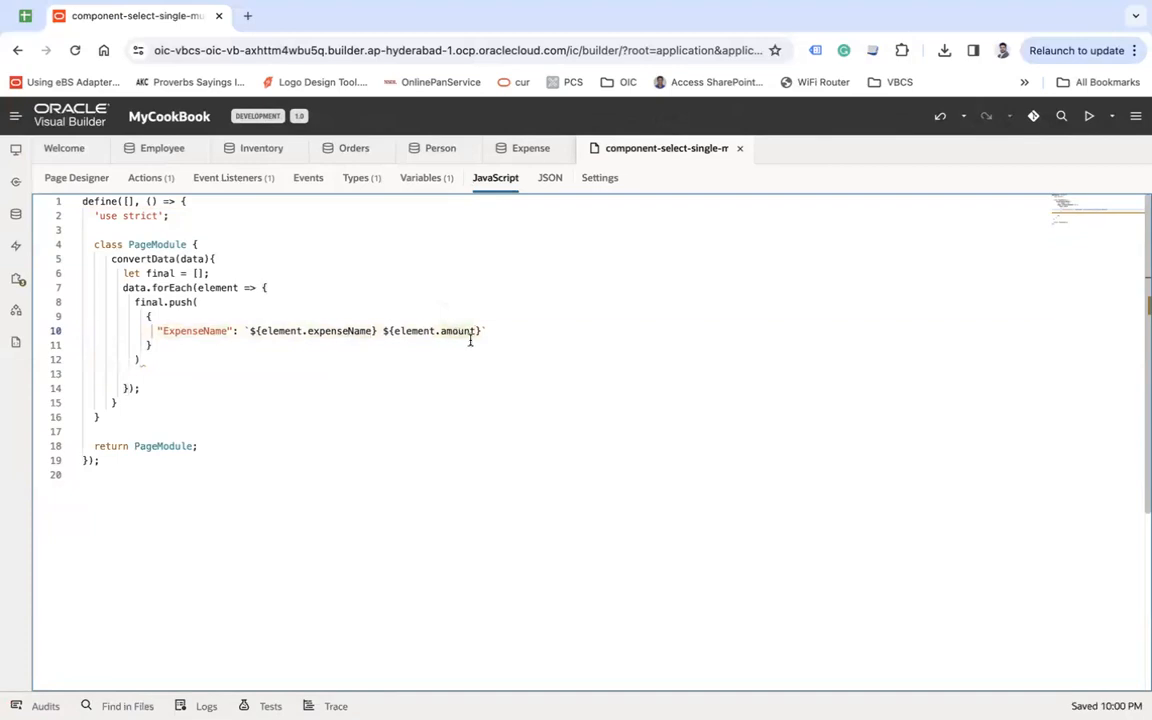
{"action": "left_click", "coordinate": [384, 331]}
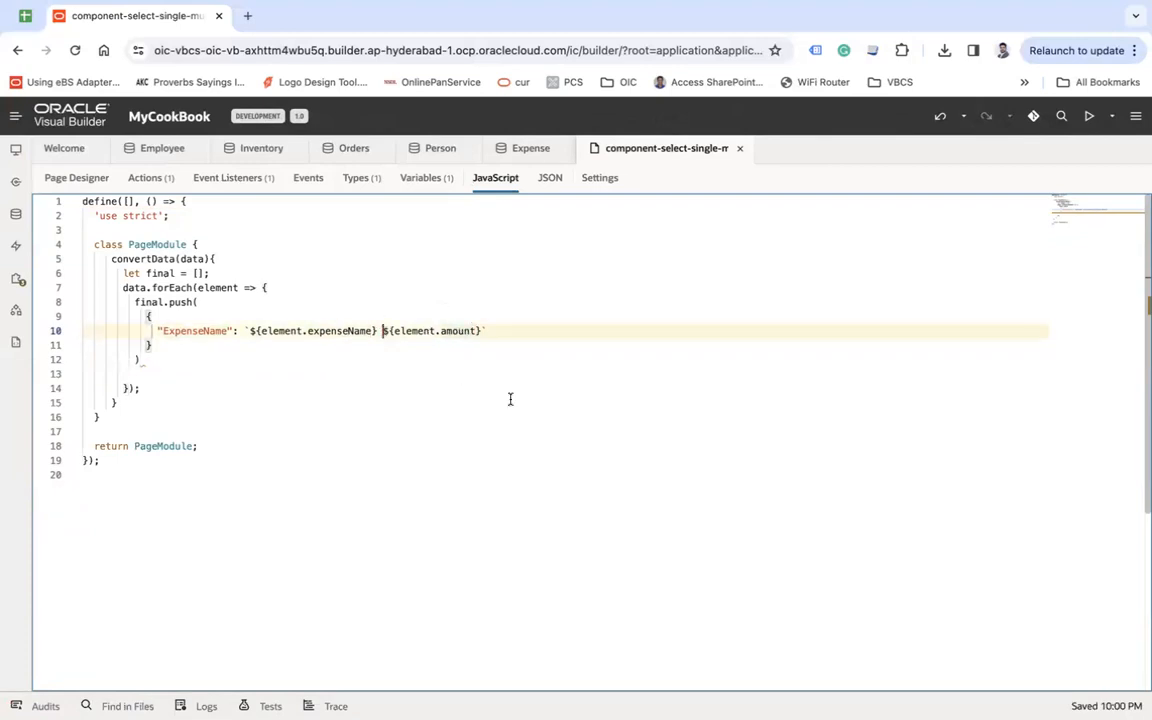
{"action": "type", "text": "("}
{"action": "left_click", "coordinate": [491, 331]}
{"action": "type", "text": ")"}
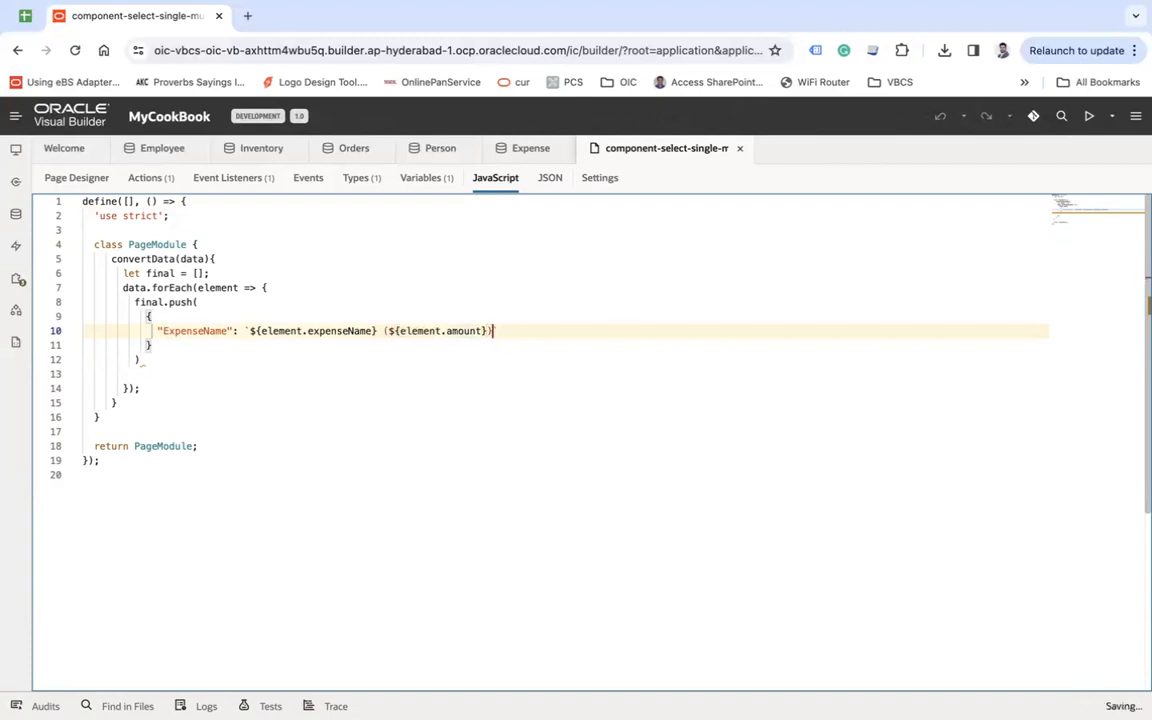
- Add an "Id": element.id entry to the pushed object, end the push with ';' and save
{"action": "key", "text": "End"}
{"action": "type", "text": ","}
{"action": "key", "text": "Return"}
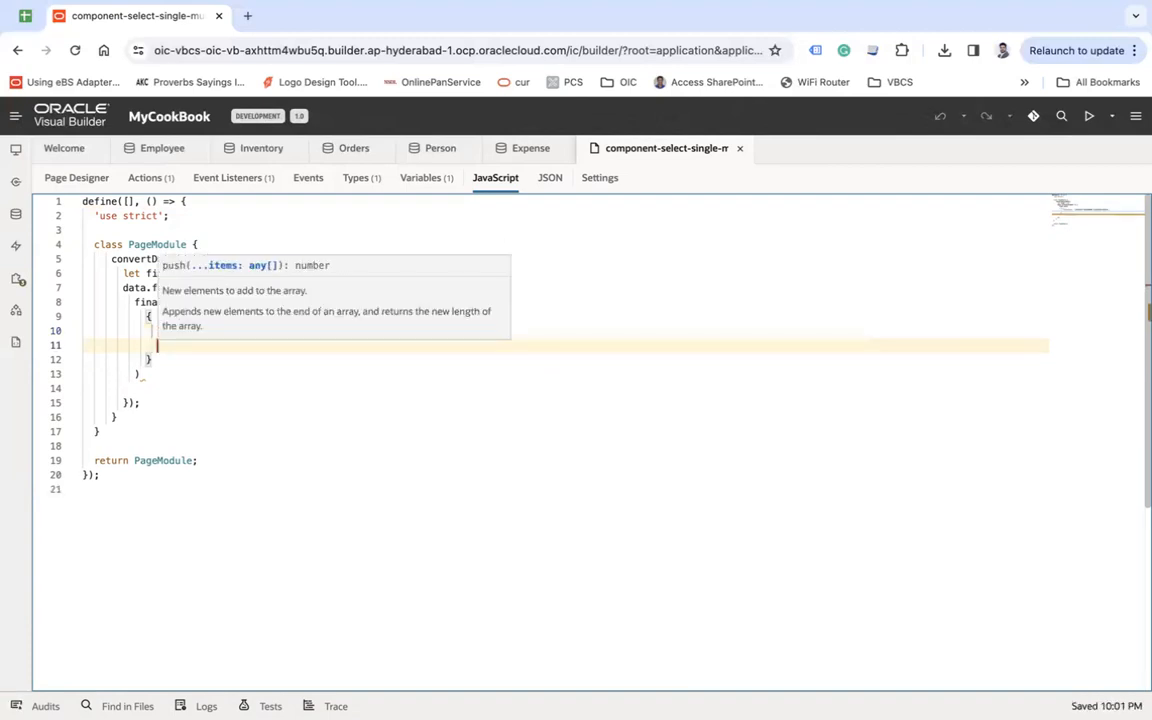
{"action": "type", "text": "Id\""}
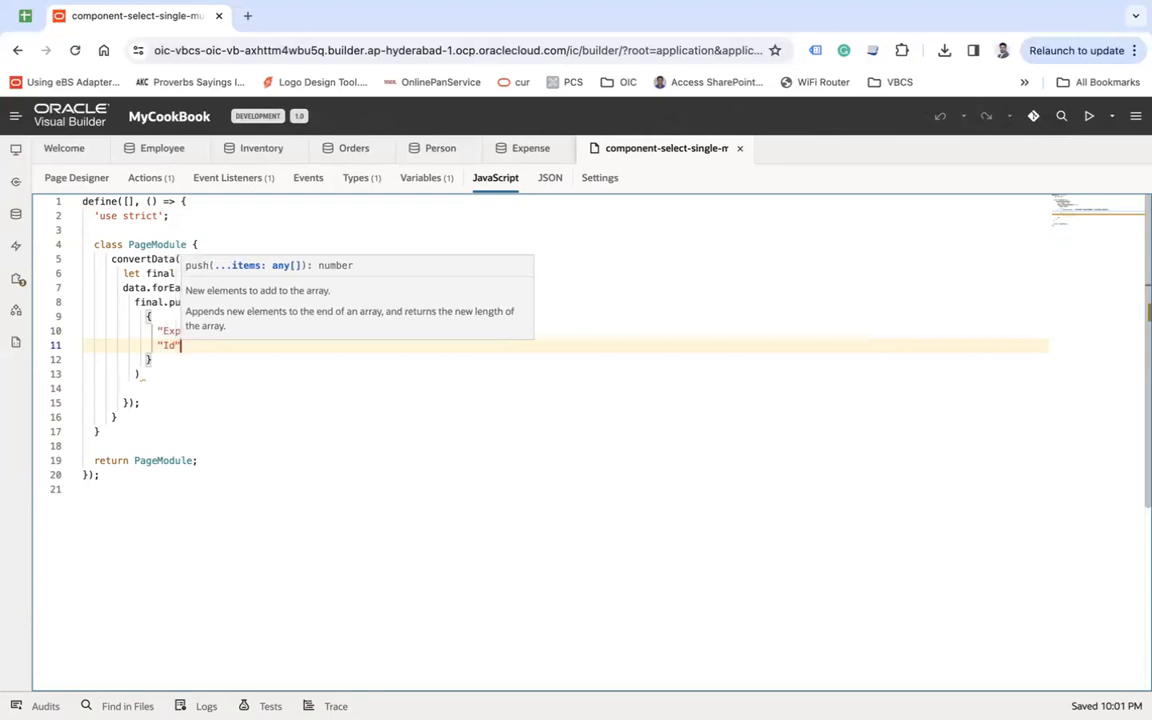
{"action": "type", "text": ":elem"}
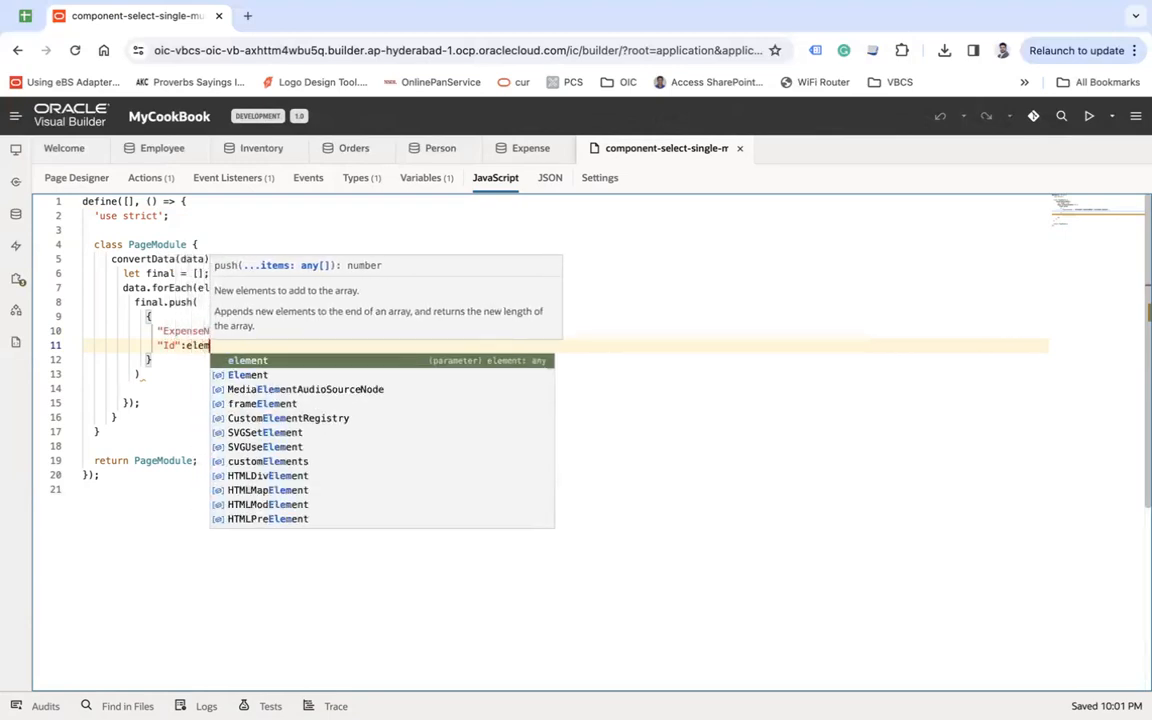
{"action": "key", "text": "Tab"}
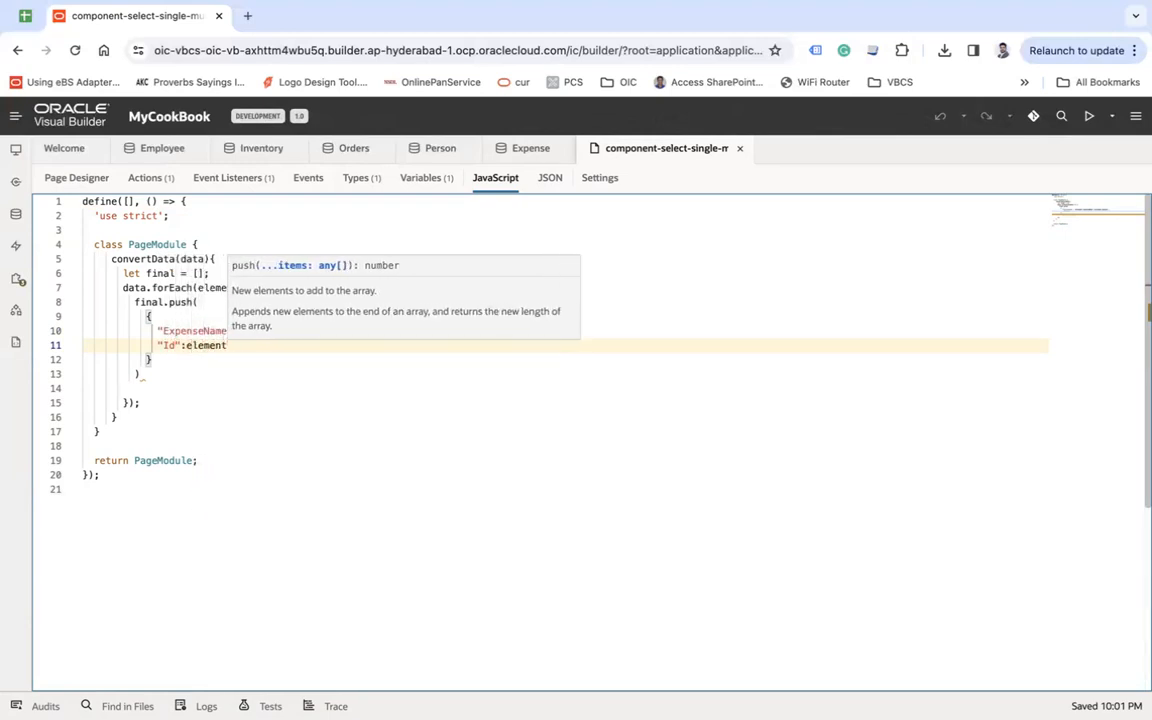
{"action": "type", "text": ".id"}
{"action": "left_click", "coordinate": [616, 486]}
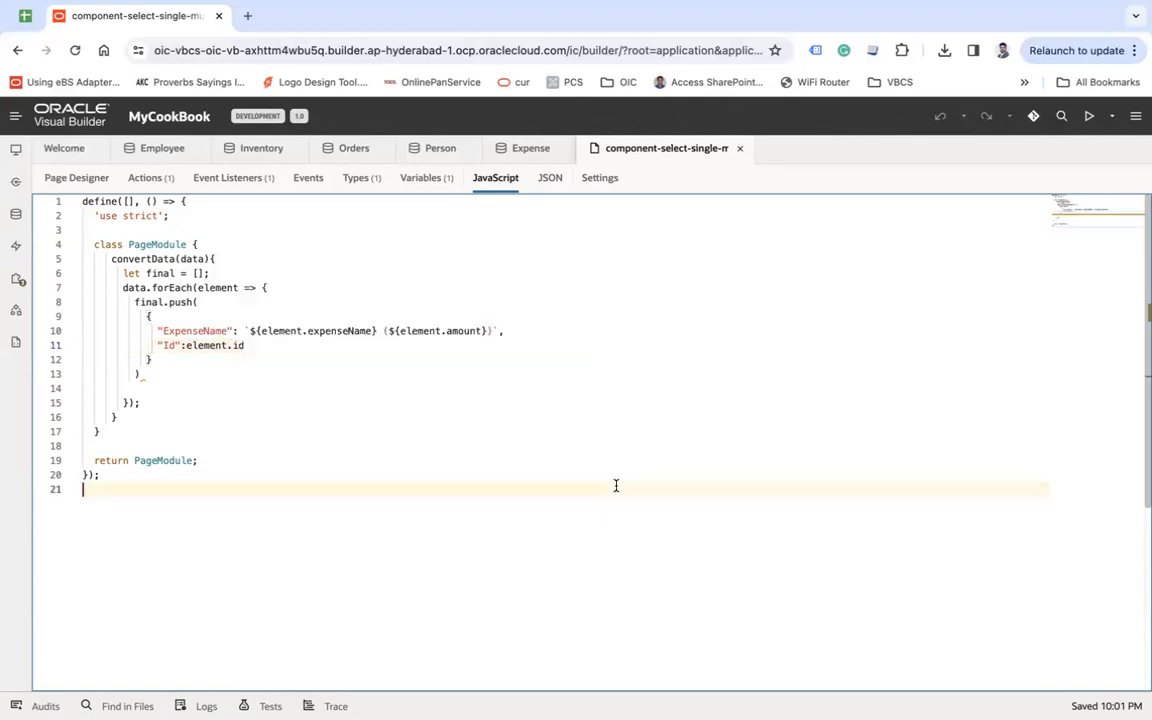
{"action": "left_click", "coordinate": [202, 302]}
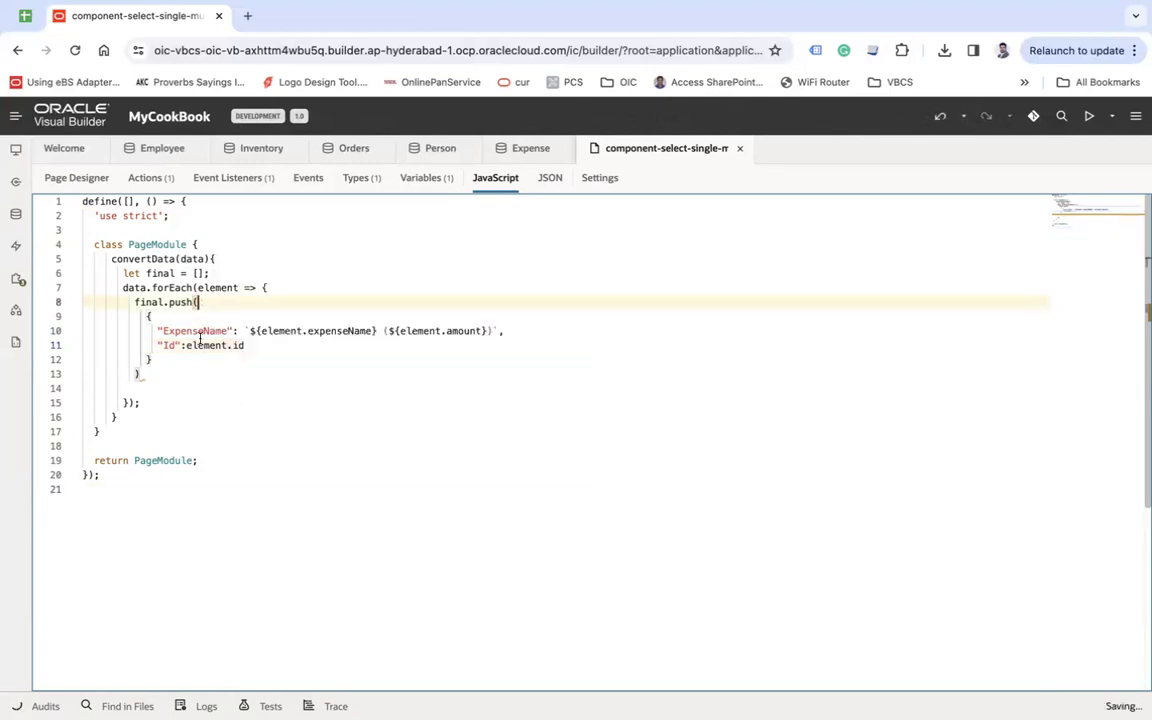
{"action": "left_click", "coordinate": [143, 374]}
{"action": "type", "text": ";"}
{"action": "left_click", "coordinate": [403, 443]}
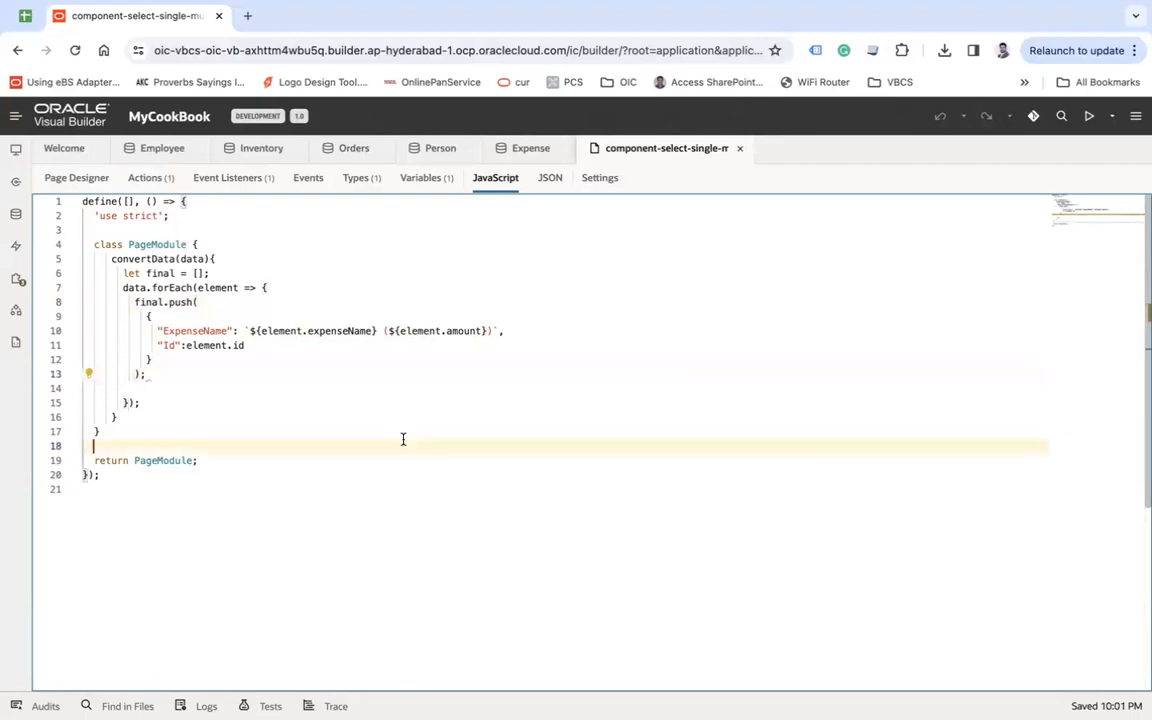
{"action": "key", "text": "ctrl+s"}
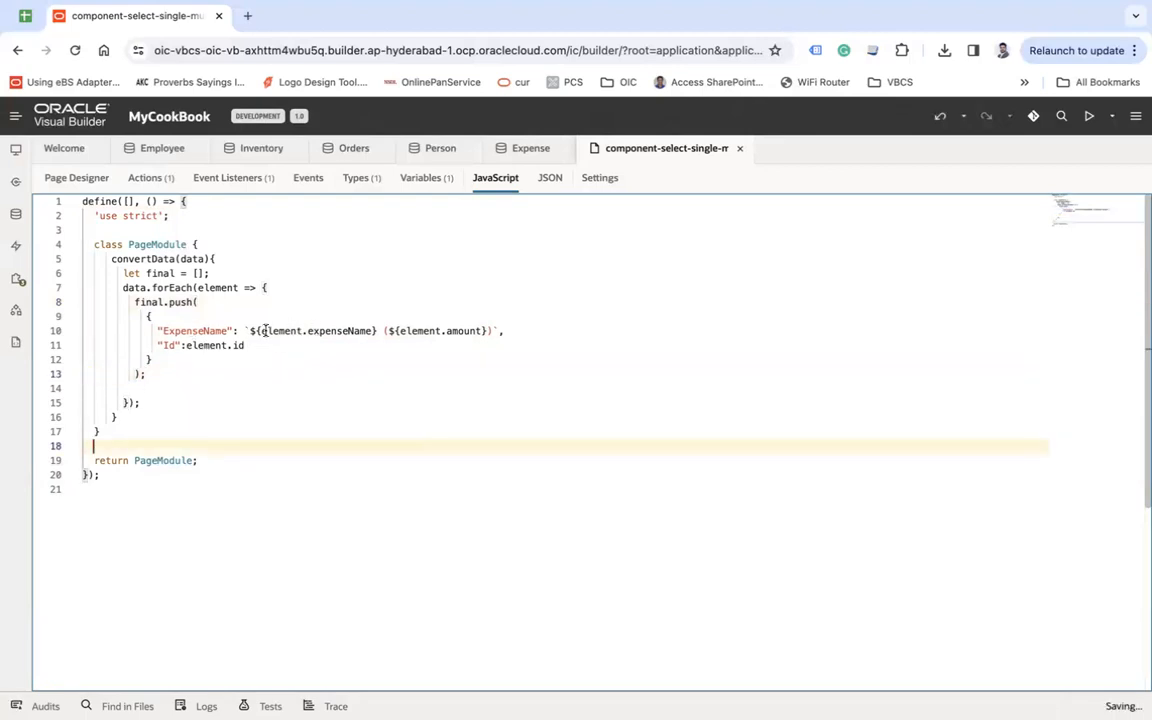
- Review the ExpenseName and Id keys against the ExpenseType fields and the action chain
{"action": "double_click", "coordinate": [191, 331]}
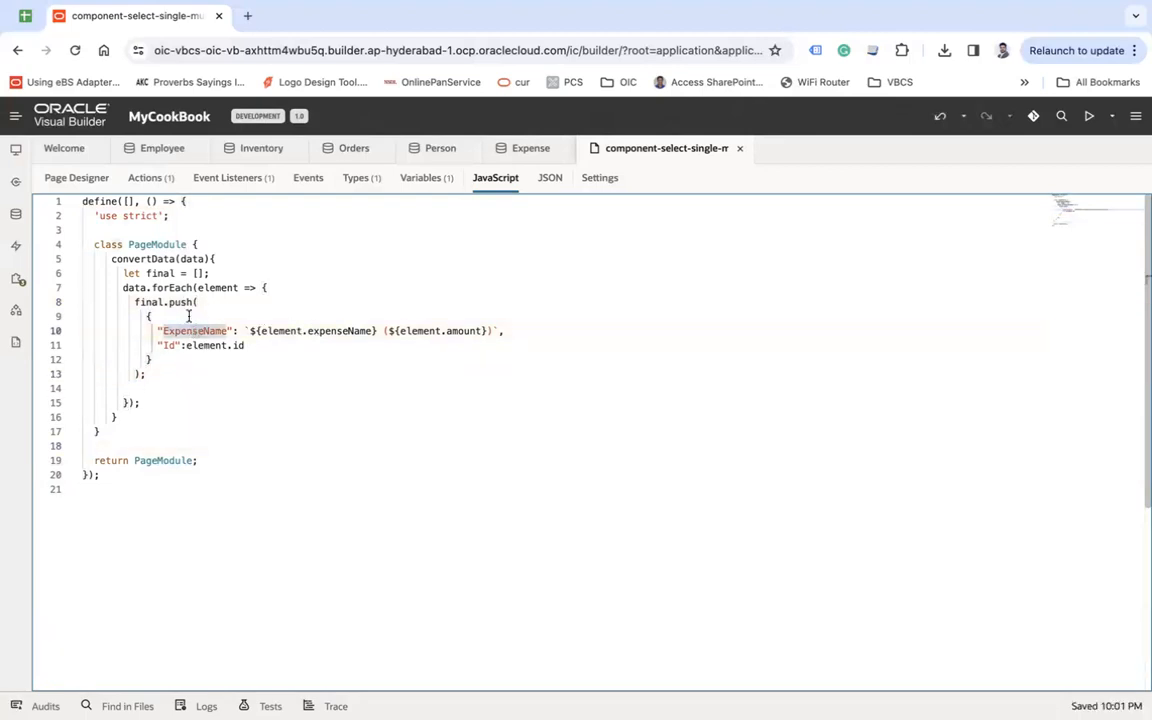
{"action": "left_click", "coordinate": [147, 302]}
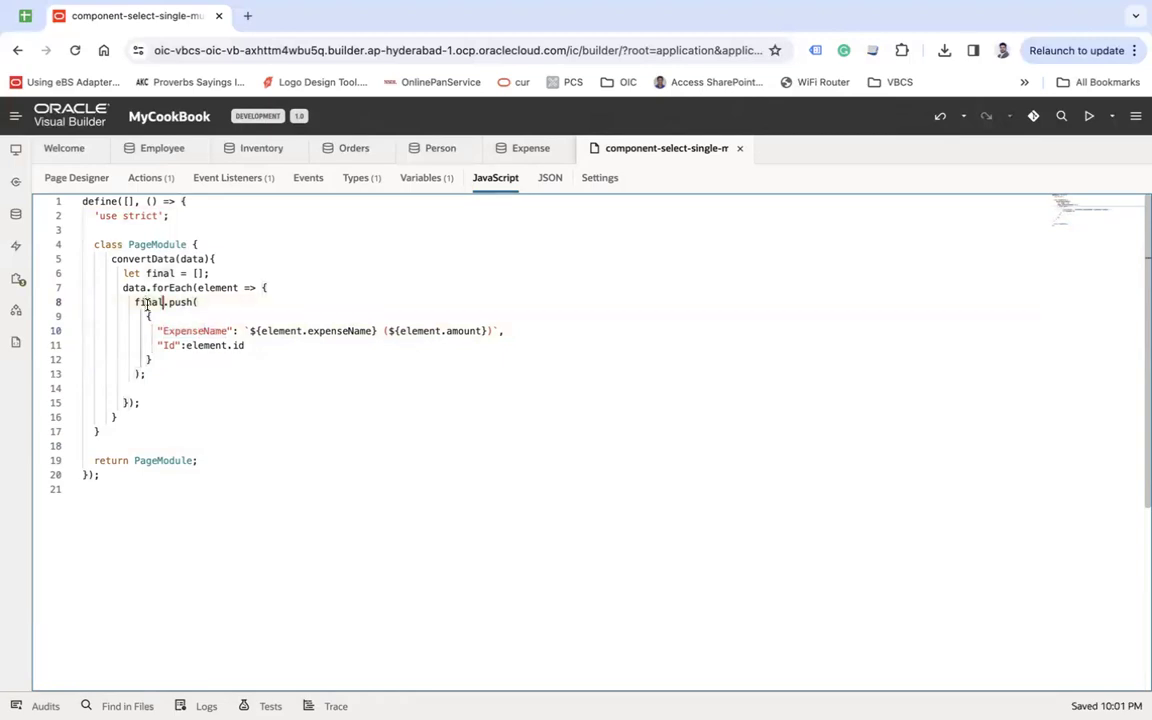
{"action": "left_click", "coordinate": [192, 331]}
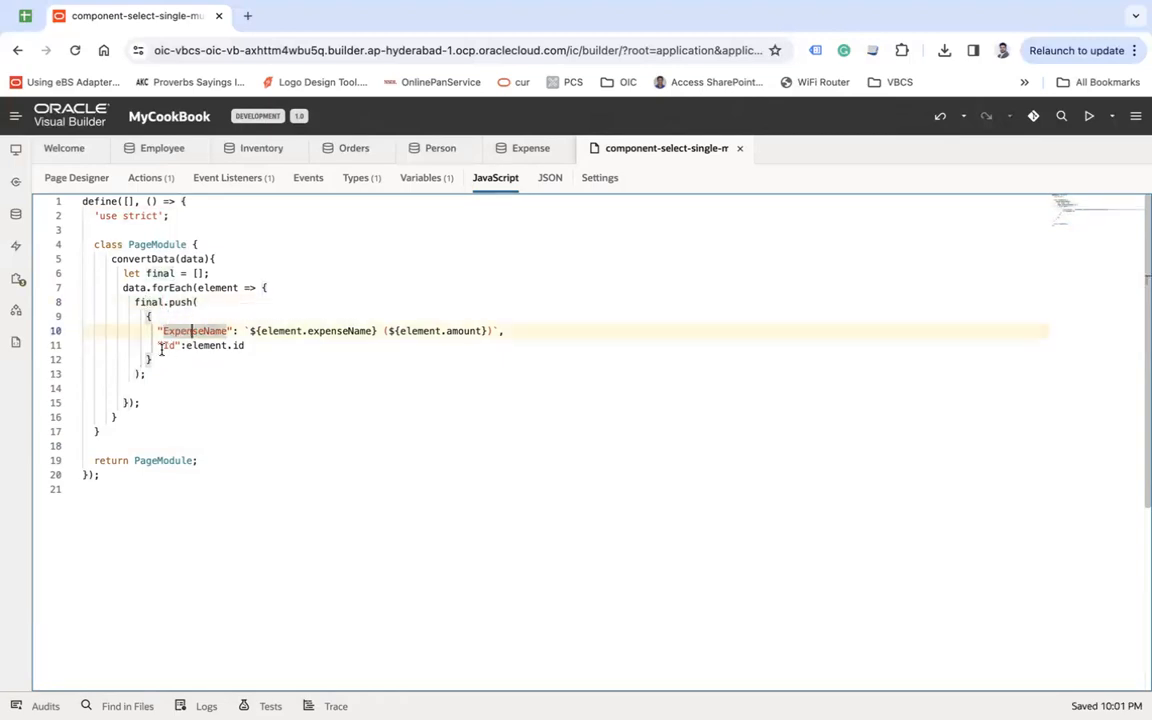
{"action": "double_click", "coordinate": [191, 331]}
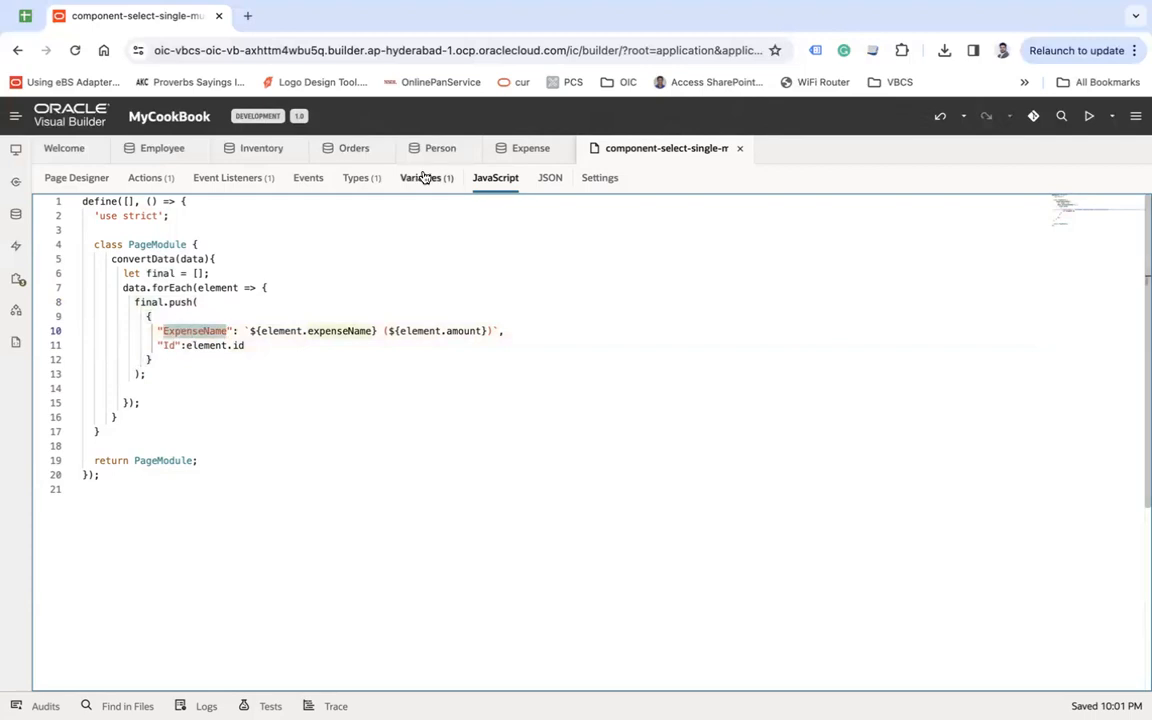
{"action": "left_click", "coordinate": [358, 177]}
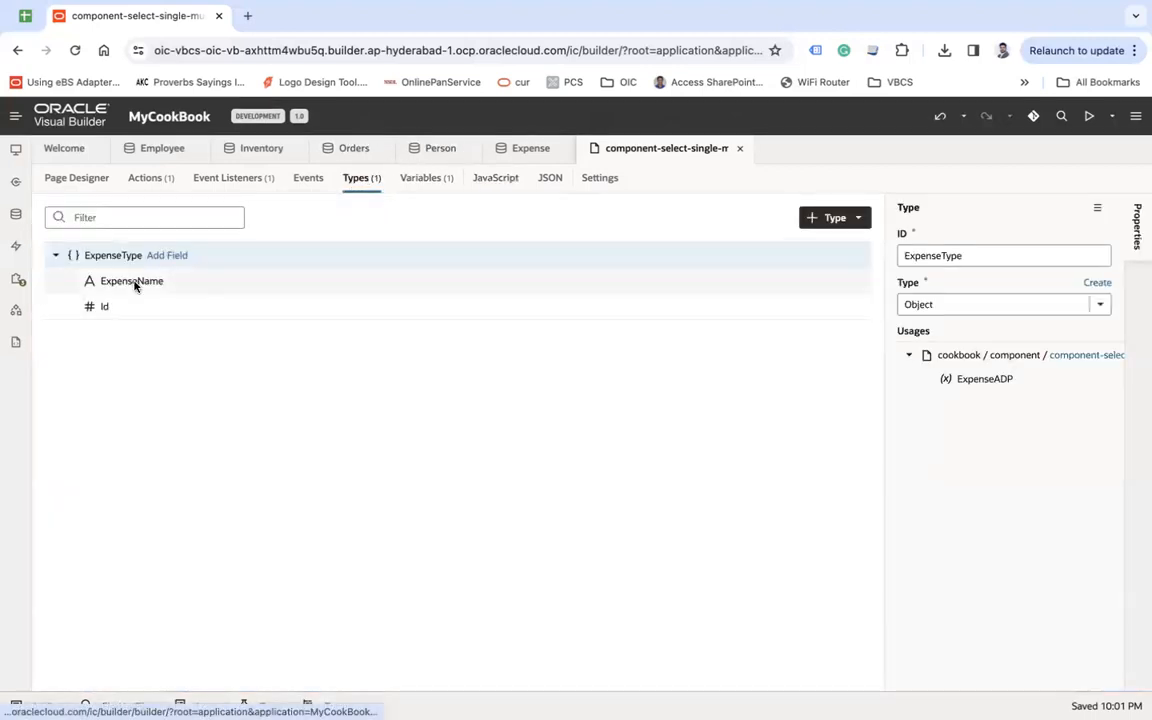
{"action": "left_click", "coordinate": [147, 177]}
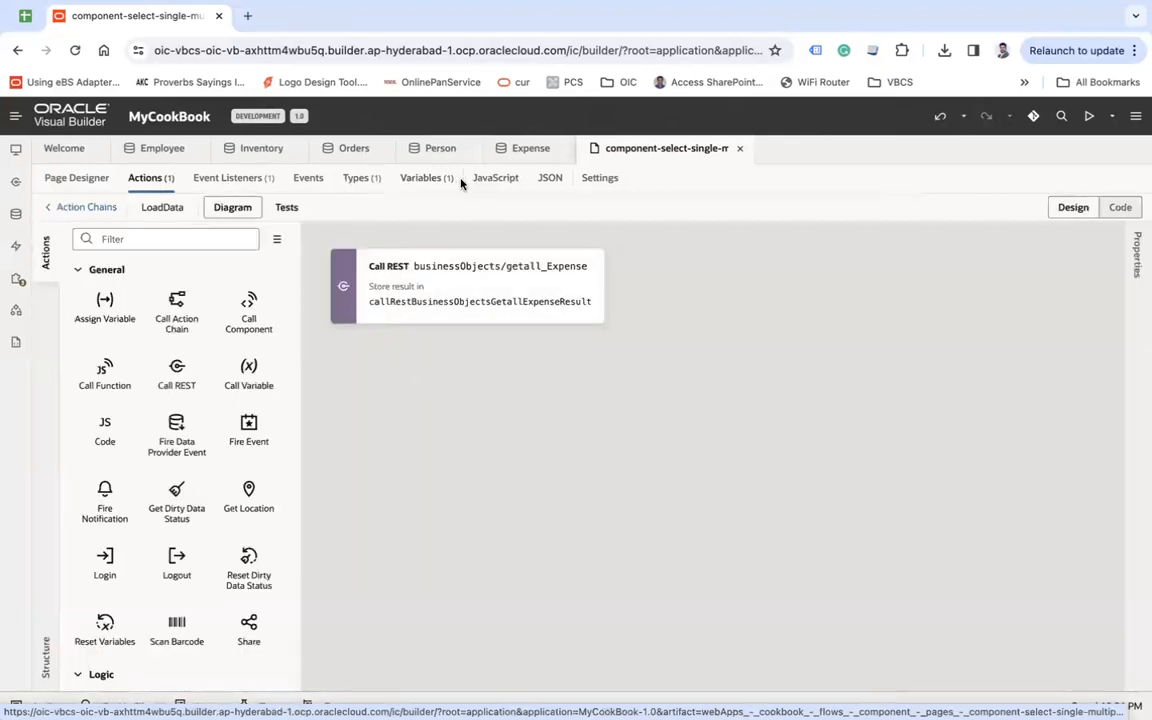
{"action": "left_click", "coordinate": [495, 177]}
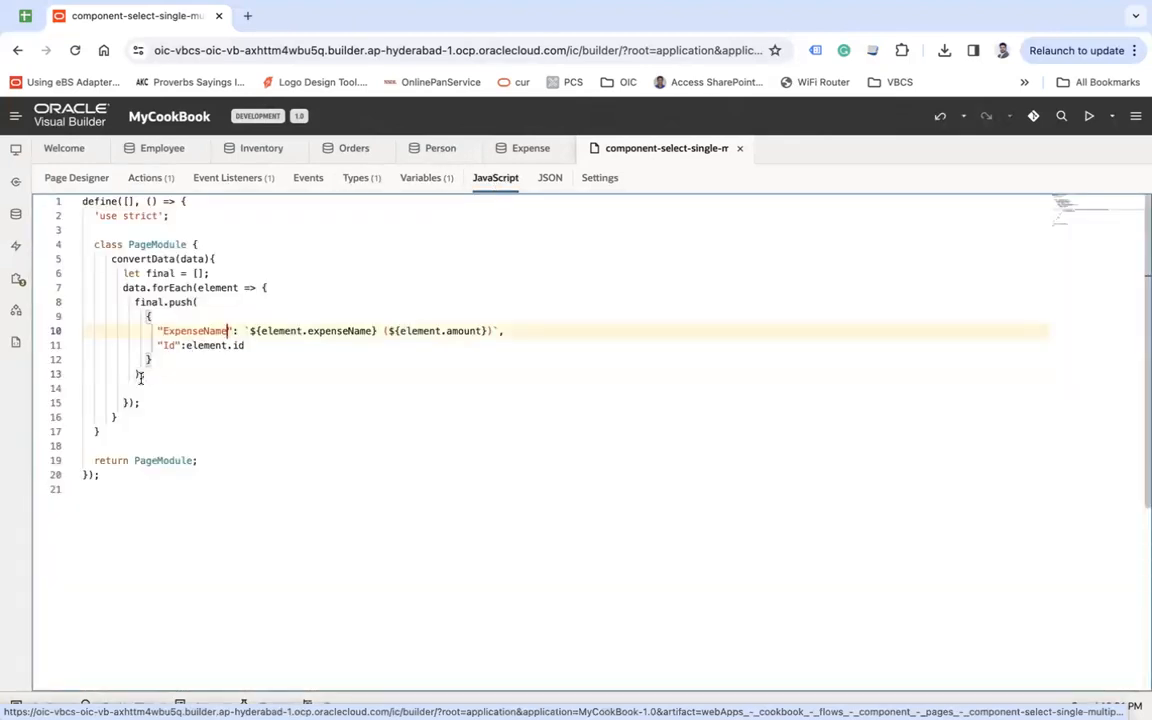
{"action": "left_click", "coordinate": [282, 287]}
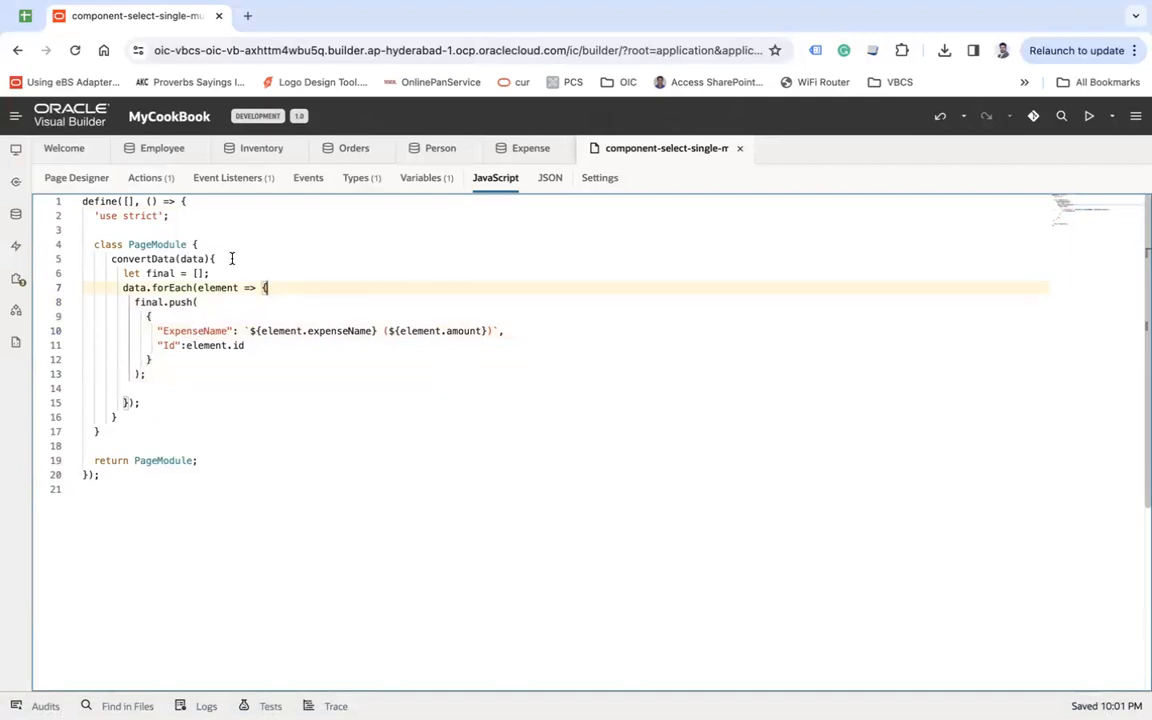
{"action": "left_click", "coordinate": [231, 258]}
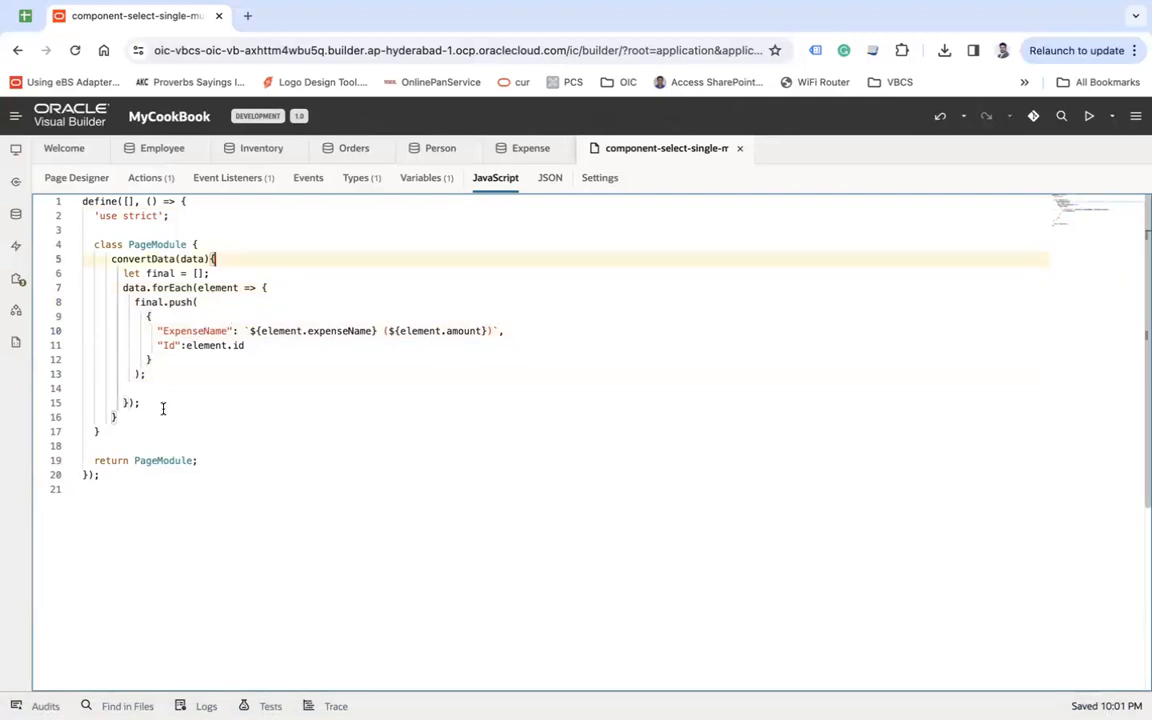
- Add 'return final;' after the forEach loop in convertData
{"action": "left_click", "coordinate": [163, 402]}
{"action": "key", "text": "Return"}
{"action": "type", "text": "return"}
{"action": "key", "text": "Escape"}
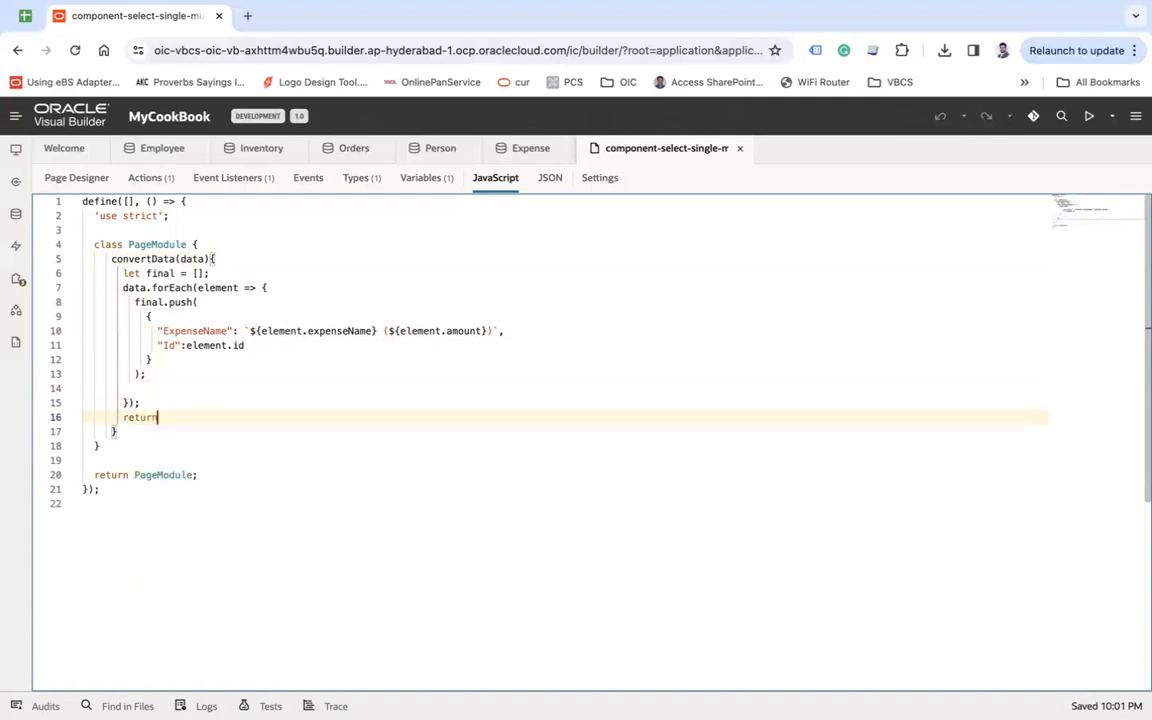
{"action": "type", "text": " final;"}
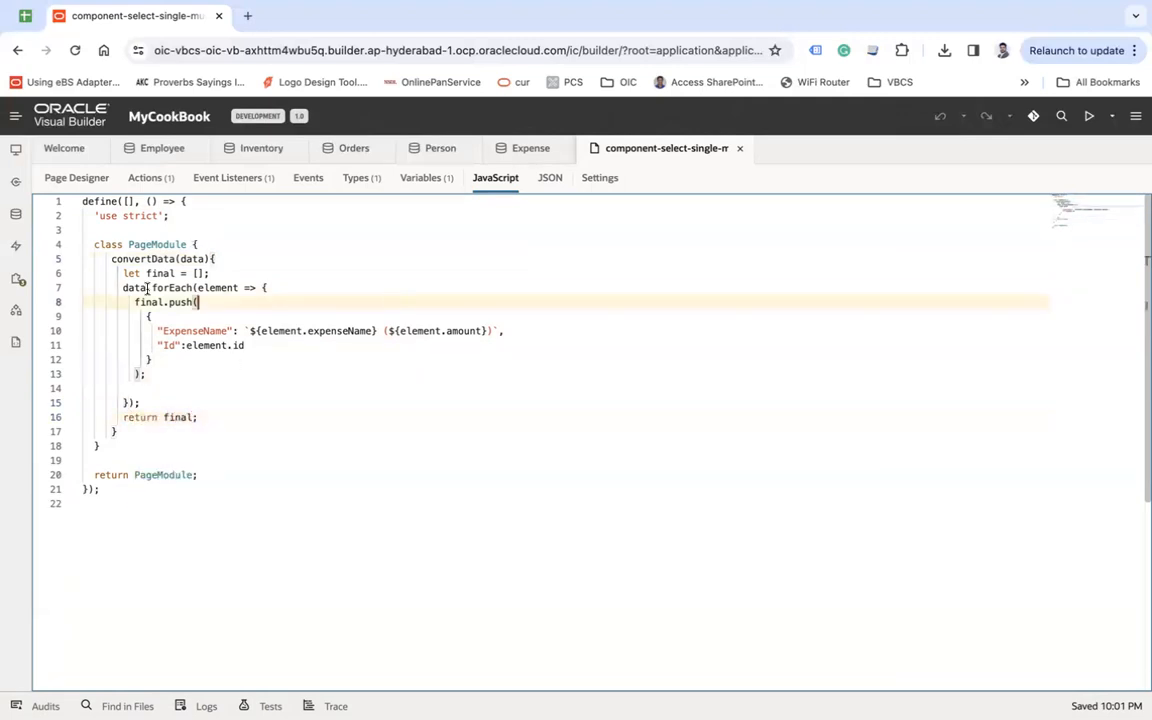
- Add a Call Function step to LoadData and remove the '!' so the If checks the REST result is ok
{"action": "left_click", "coordinate": [145, 177]}
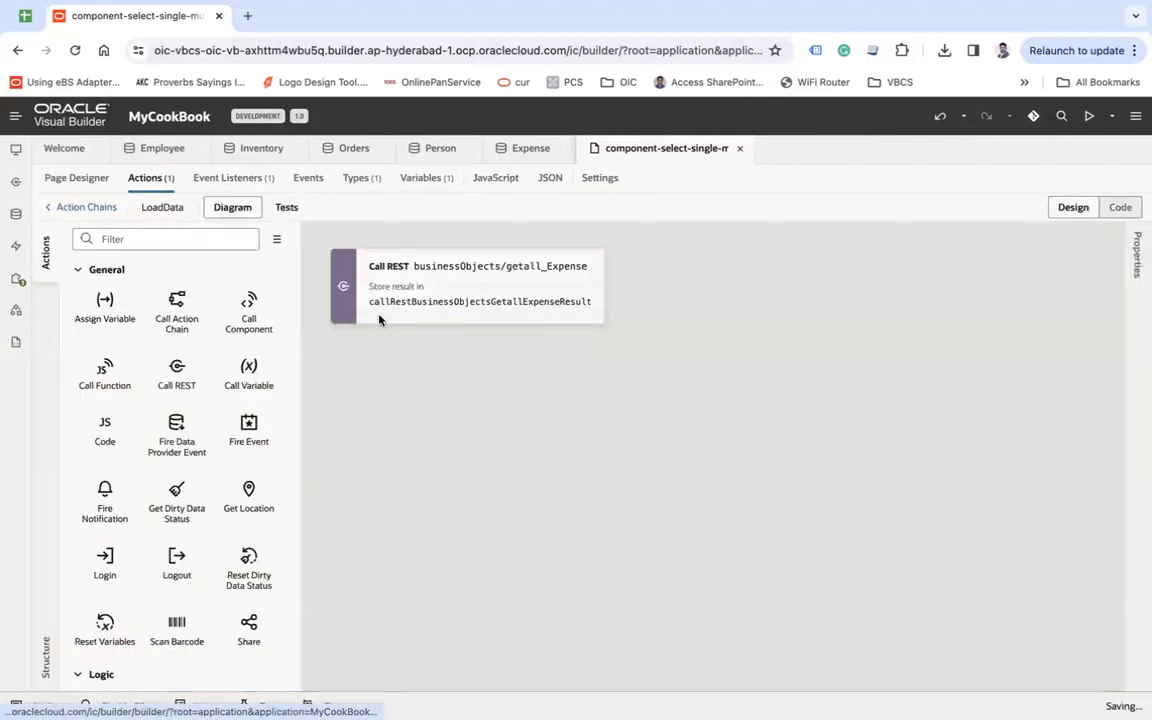
{"action": "left_click", "coordinate": [147, 239]}
{"action": "type", "text": "al"}
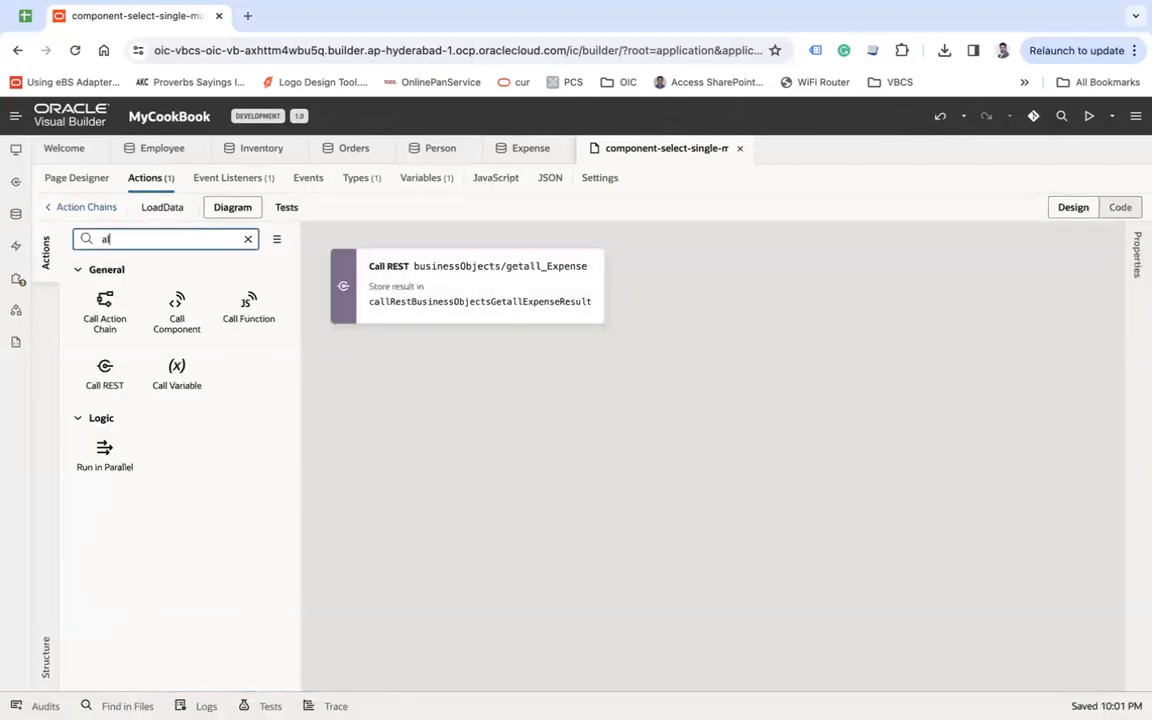
{"action": "key", "text": "BackSpace"}
{"action": "type", "text": "call"}
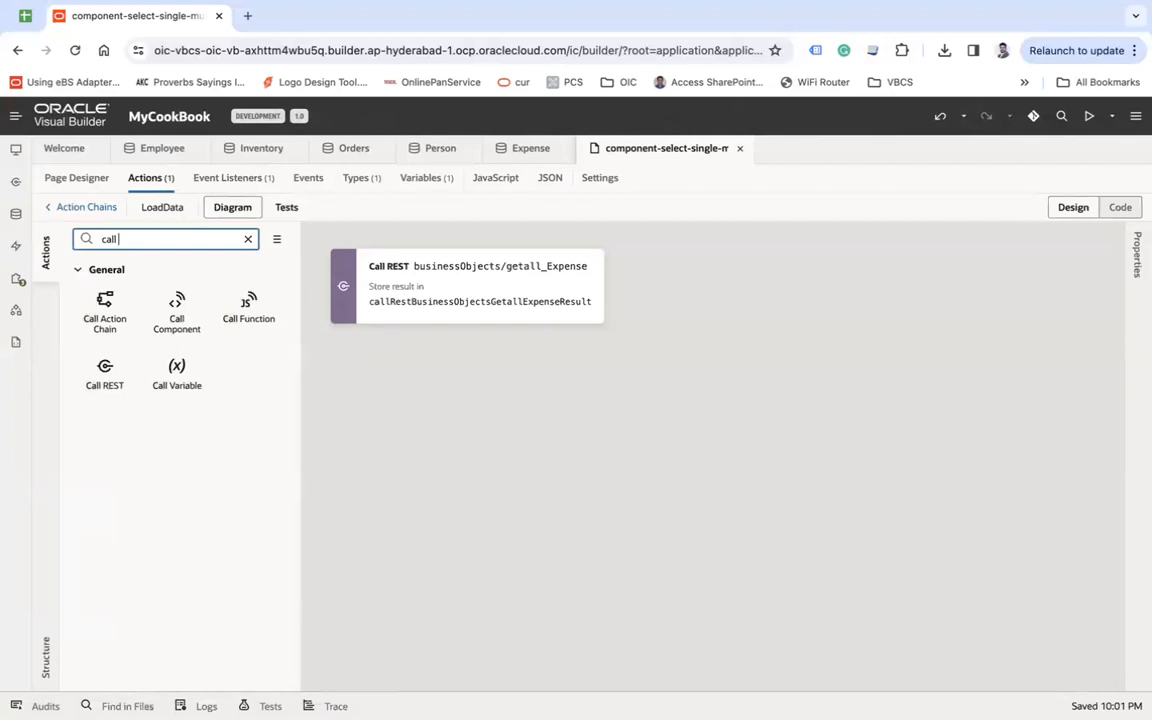
{"action": "type", "text": " f"}
{"action": "left_click_drag", "start_coordinate": [105, 300], "coordinate": [527, 320]}
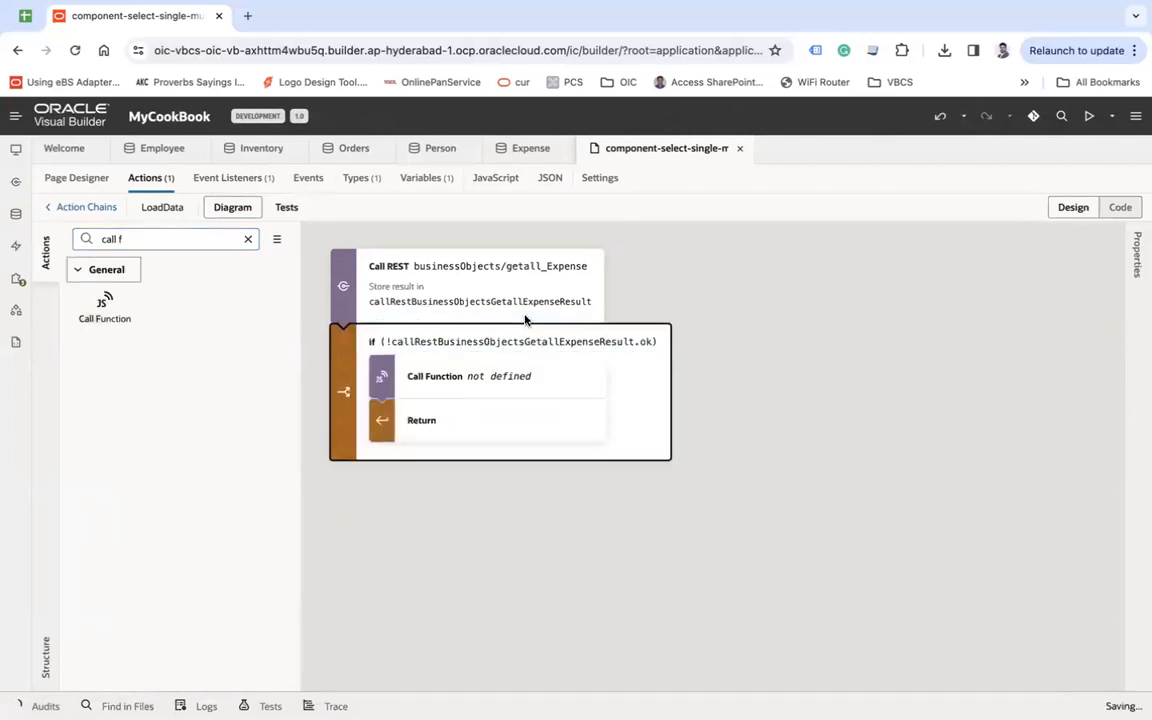
{"action": "left_click", "coordinate": [1137, 255]}
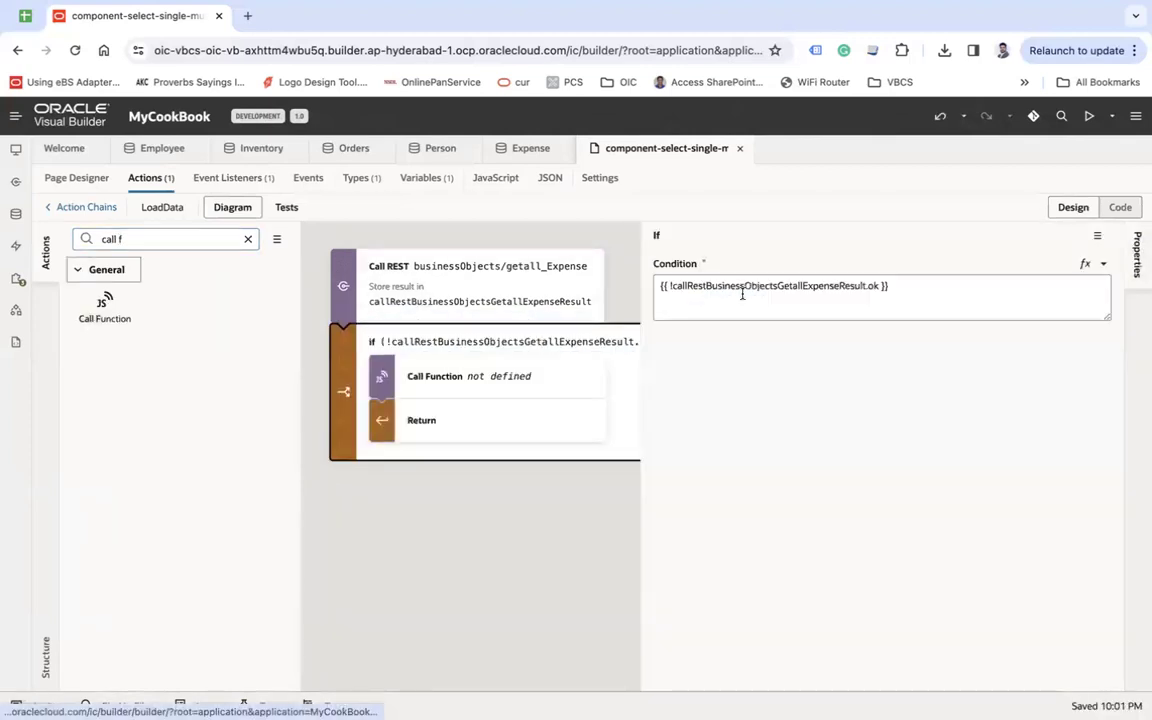
{"action": "left_click", "coordinate": [663, 289]}
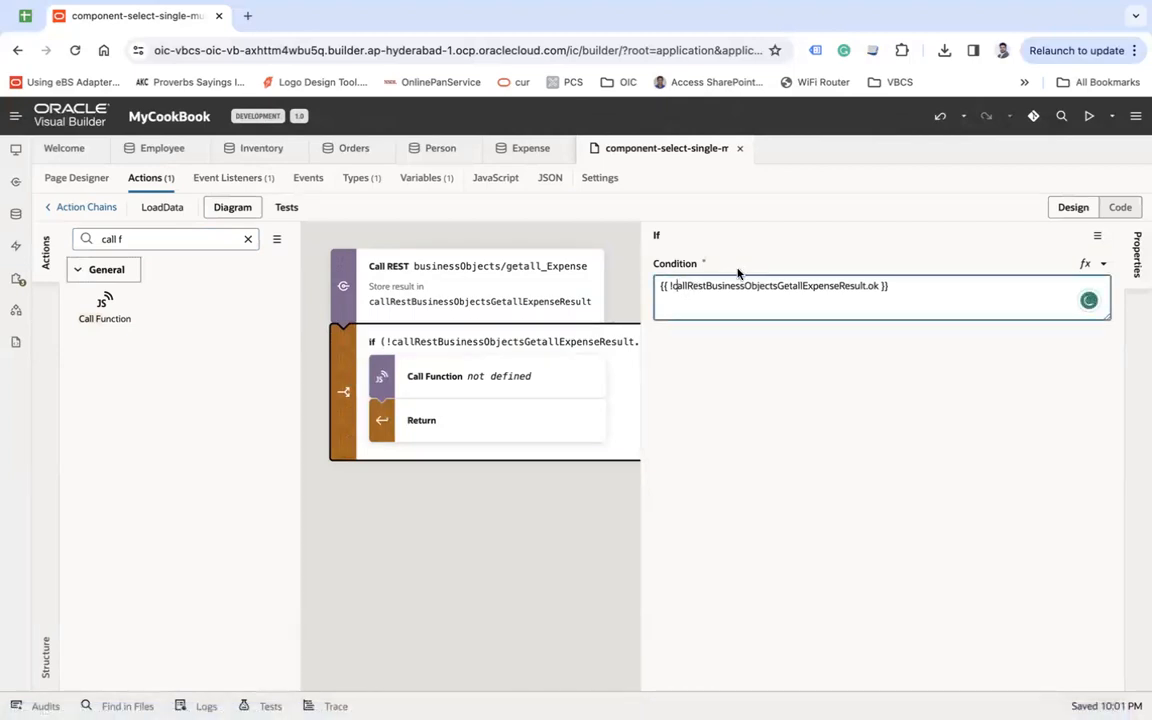
{"action": "key", "text": "BackSpace"}
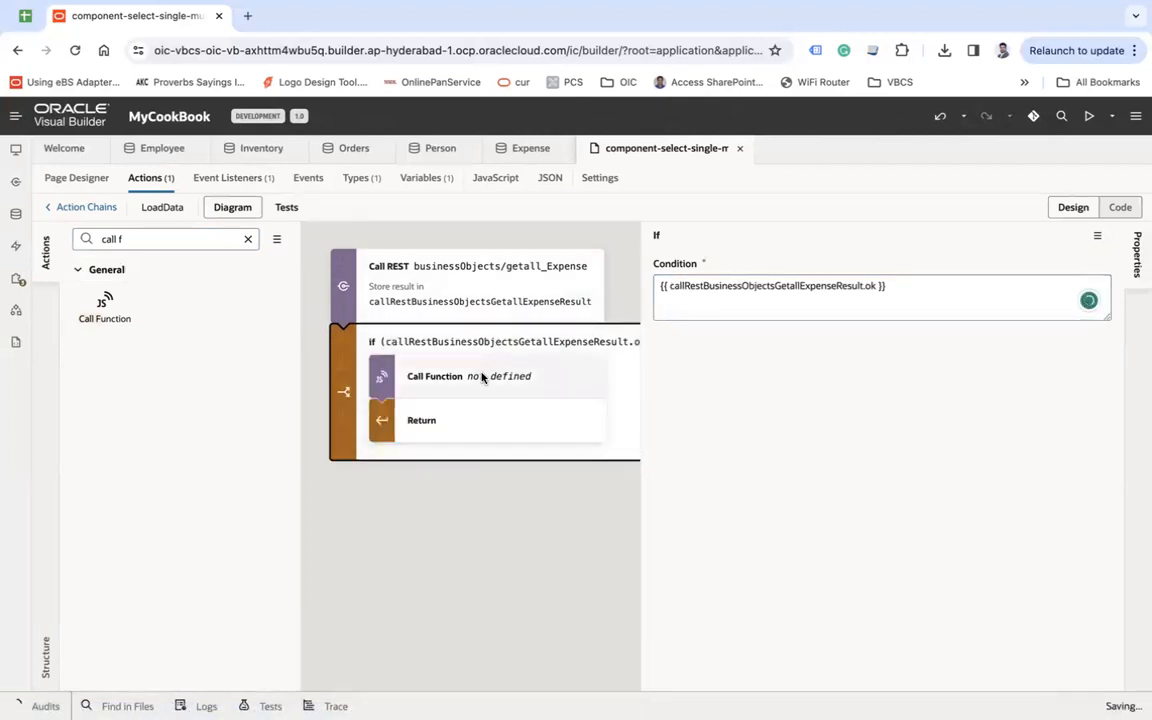
- Have the step call convertData with data set to callRestBusinessObjectsGetallExpenseResult.body.items
{"action": "left_click", "coordinate": [481, 378]}
{"action": "left_click", "coordinate": [745, 343]}
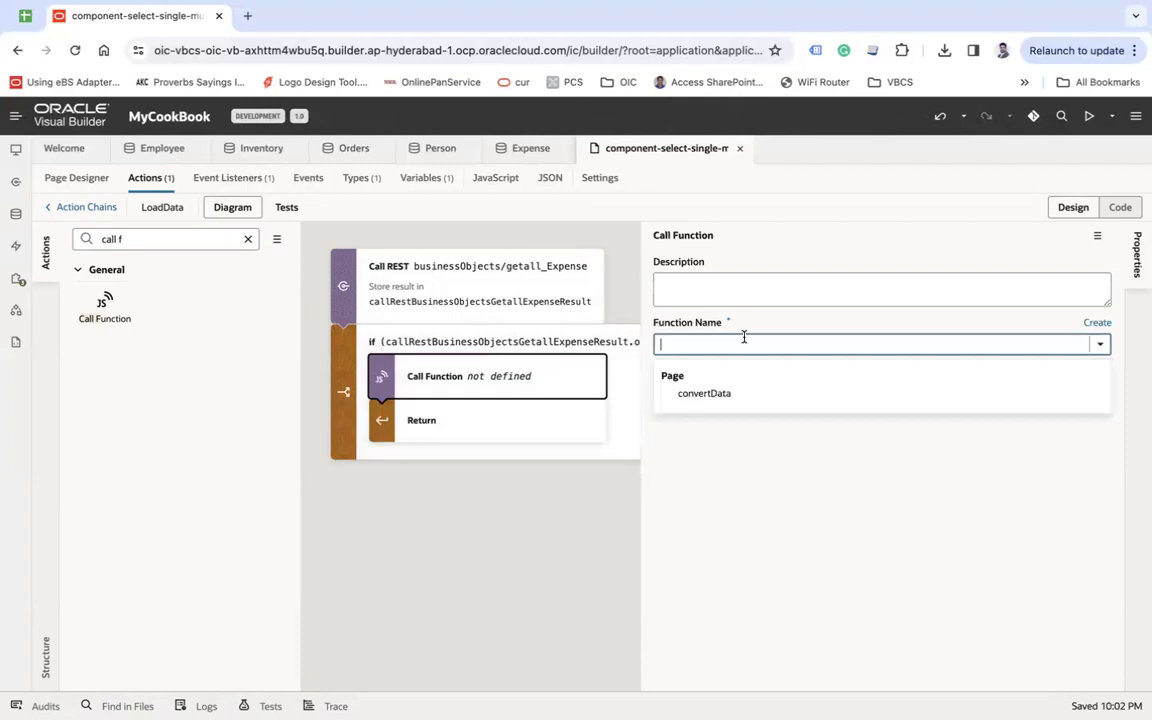
{"action": "left_click", "coordinate": [705, 393]}
{"action": "left_click", "coordinate": [1086, 404]}
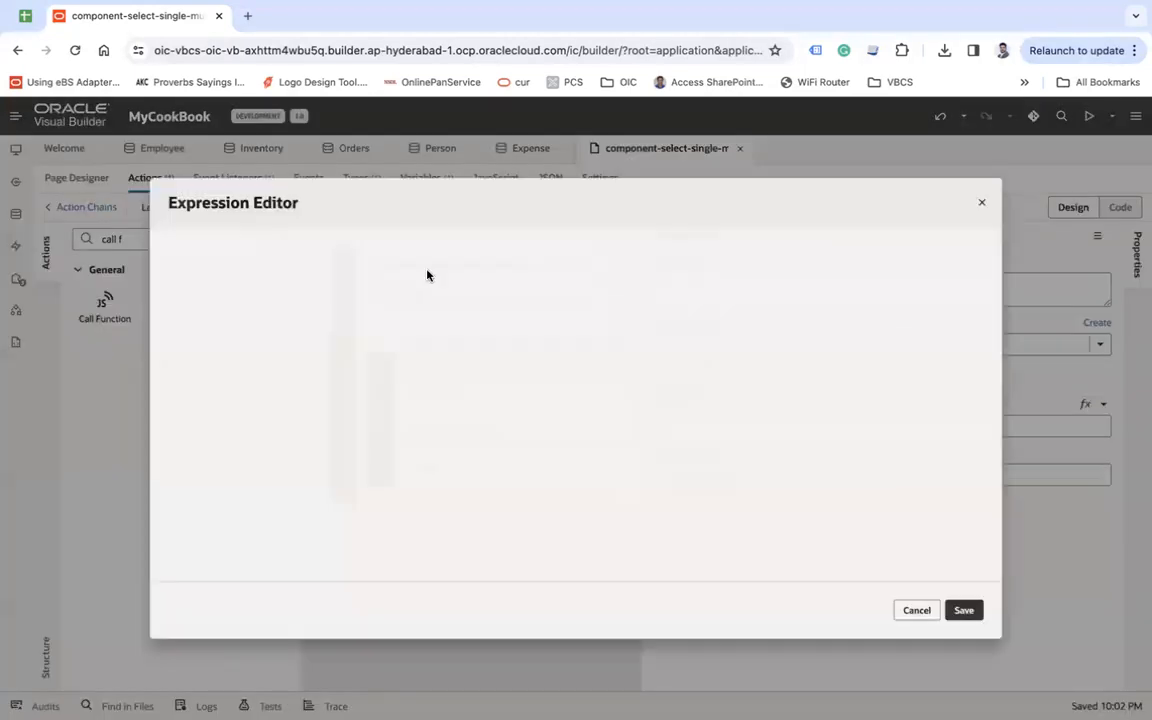
{"action": "left_click", "coordinate": [152, 270]}
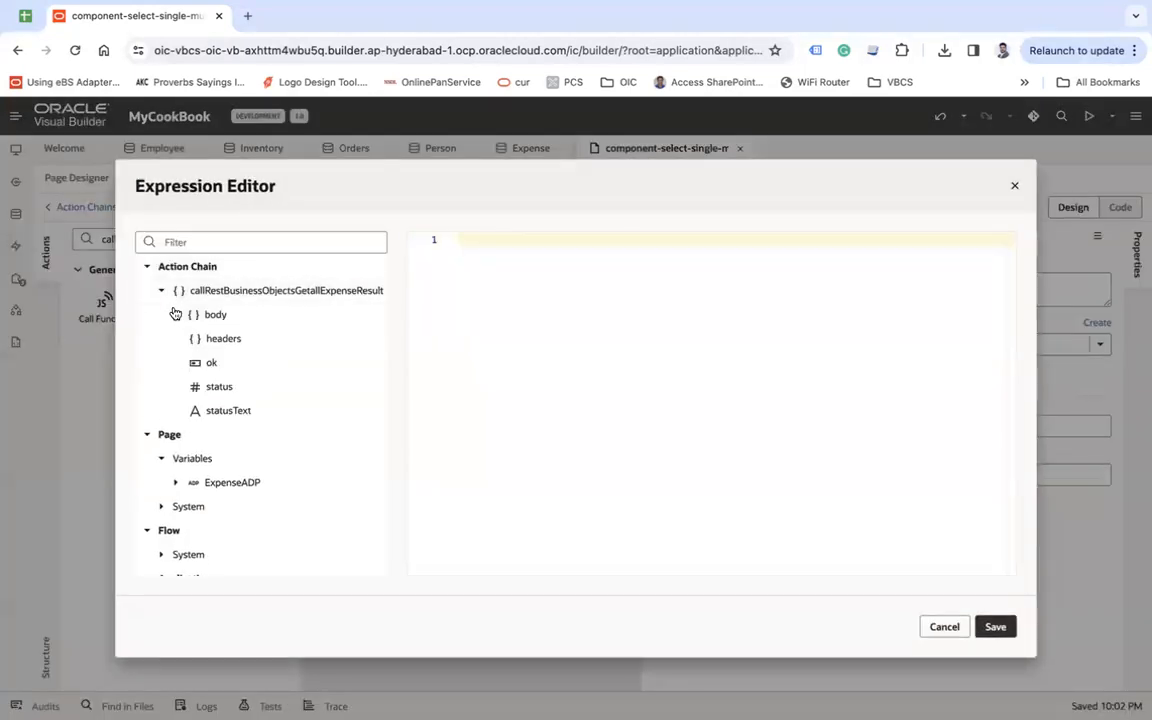
{"action": "left_click", "coordinate": [175, 314]}
{"action": "double_click", "coordinate": [230, 386]}
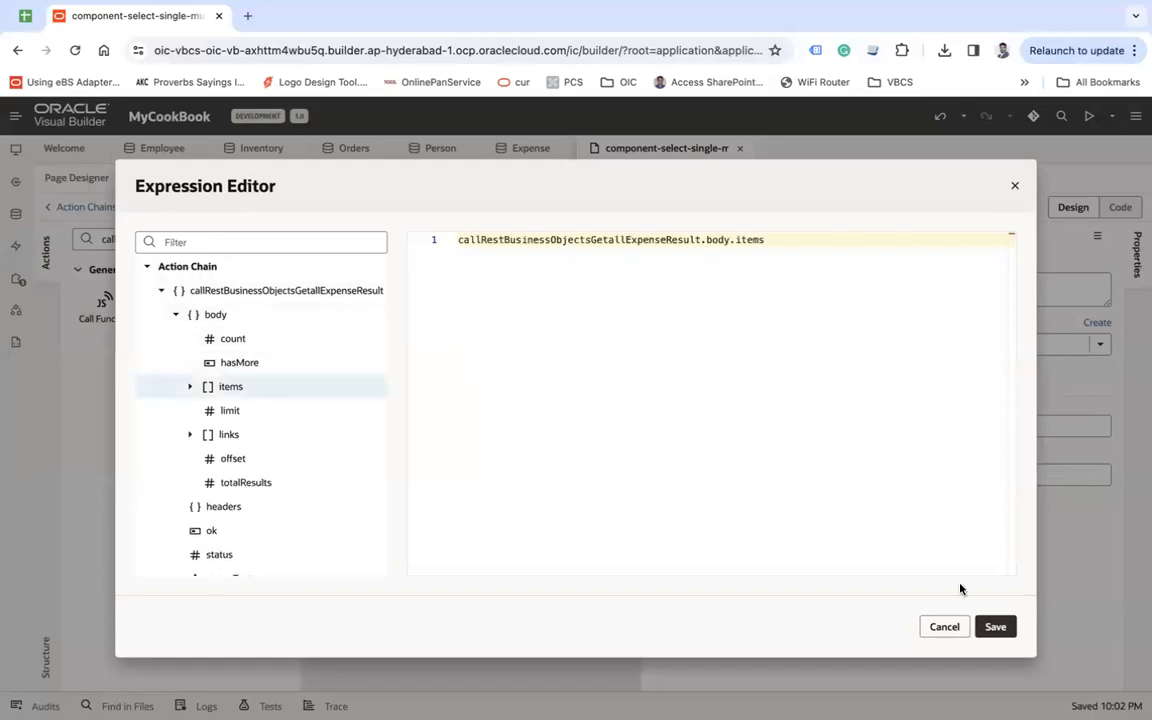
{"action": "left_click", "coordinate": [995, 626]}
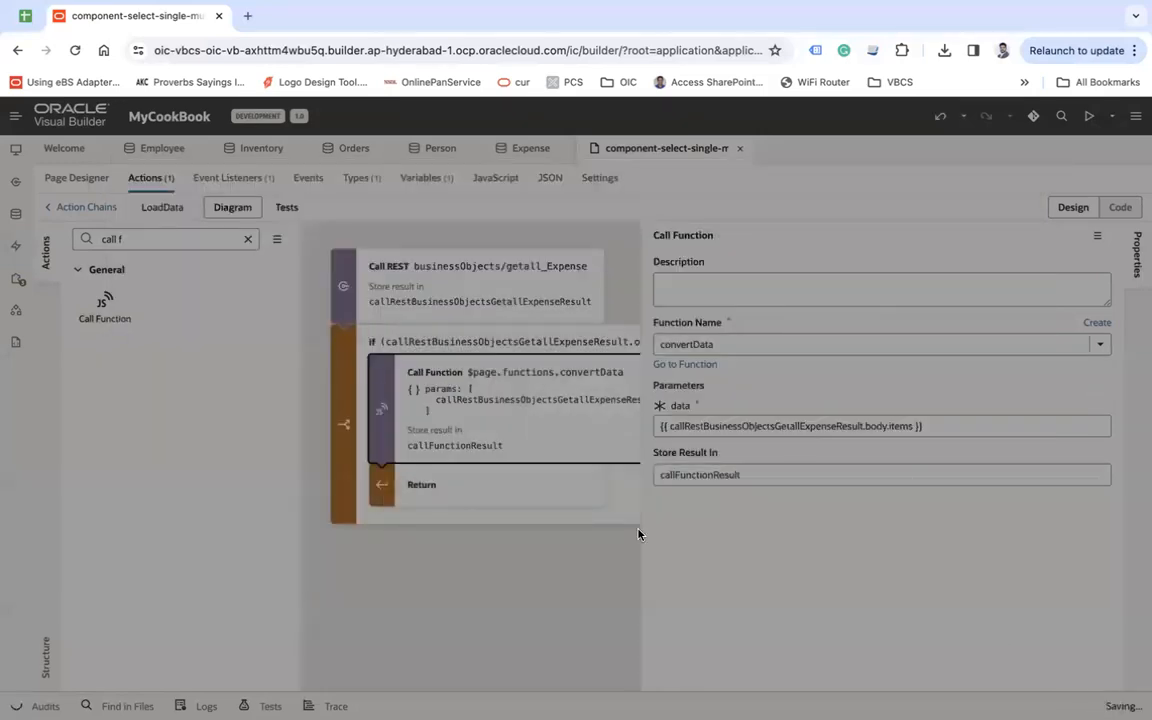
- Add an Assign Variable step to the chain just before Return
{"action": "triple_click", "coordinate": [130, 239]}
{"action": "type", "text": "a"}
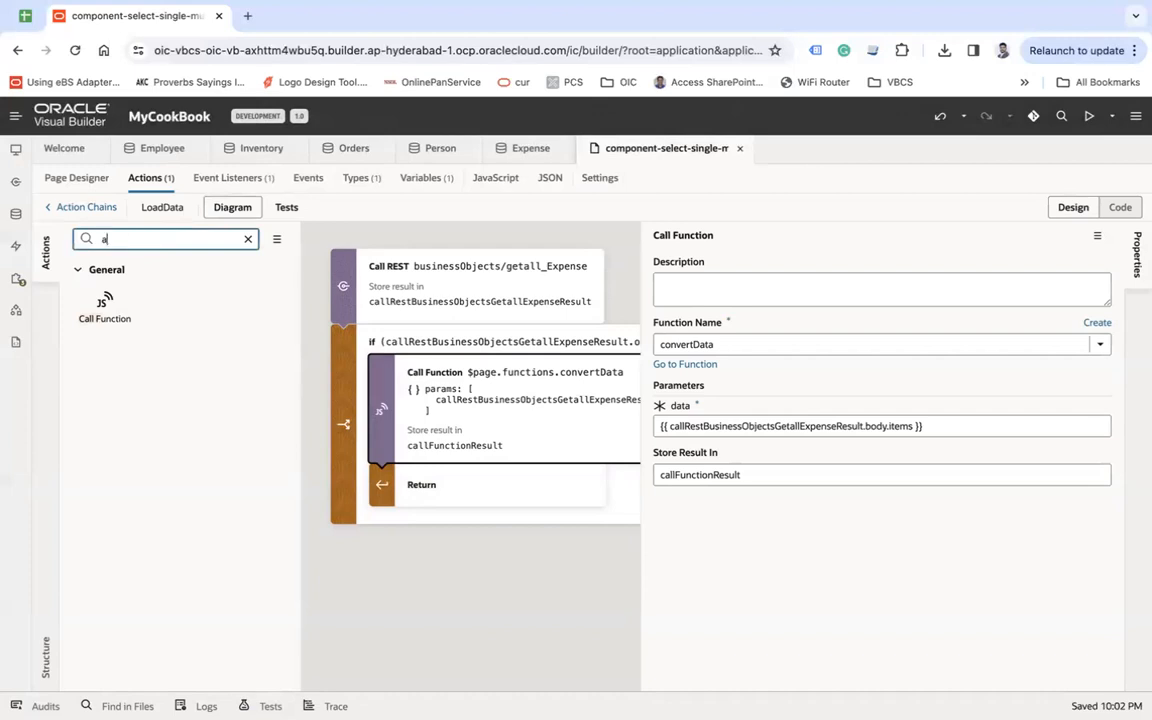
{"action": "type", "text": "ss"}
{"action": "left_click_drag", "start_coordinate": [104, 305], "coordinate": [489, 465]}
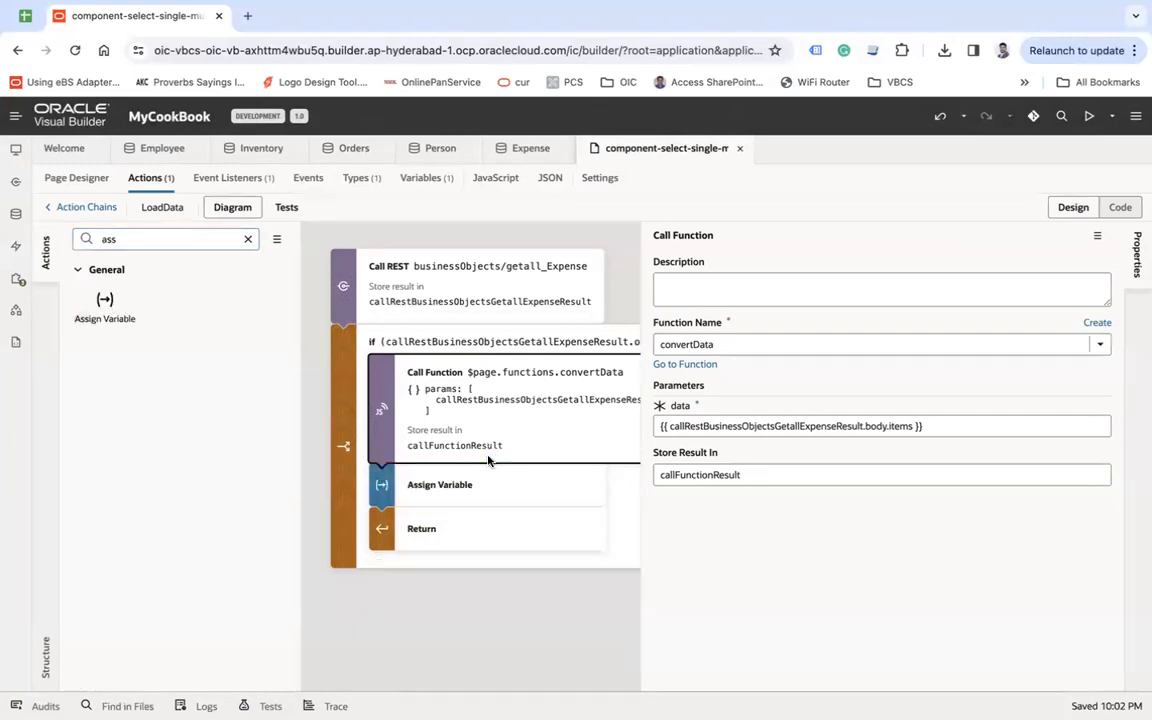
{"action": "left_click", "coordinate": [489, 484]}
- Assign callFunctionResult to ExpenseADP.data through the Expression Editor
{"action": "left_click", "coordinate": [908, 345]}
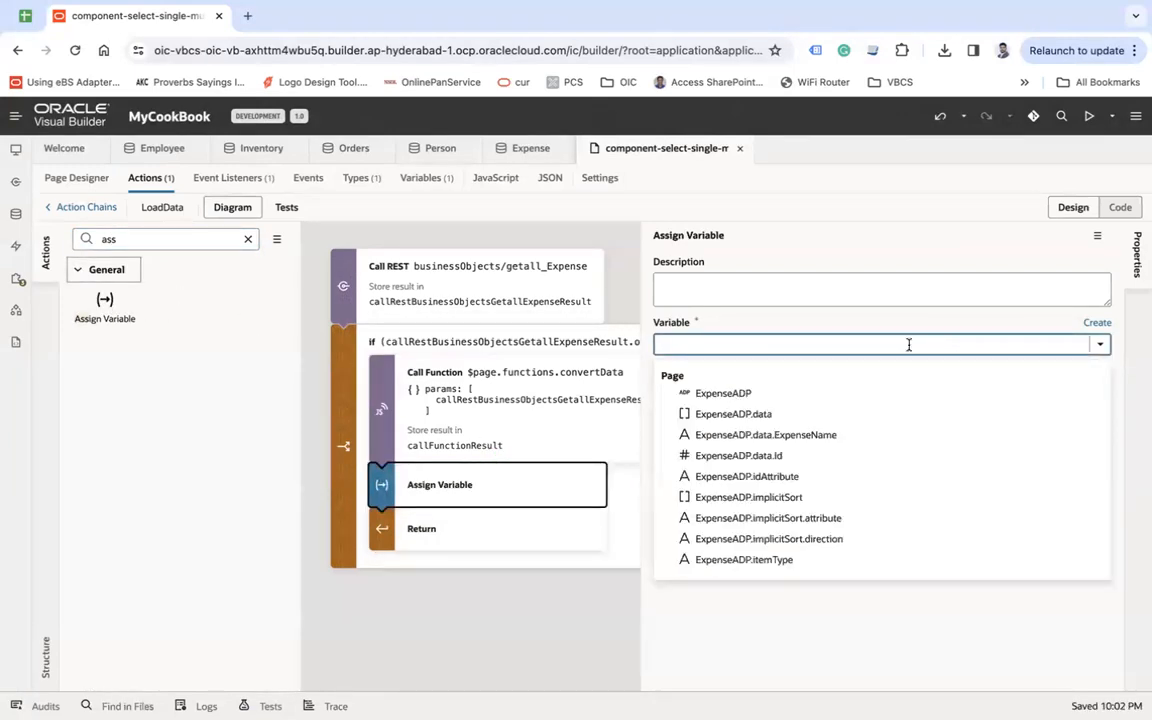
{"action": "left_click", "coordinate": [733, 414]}
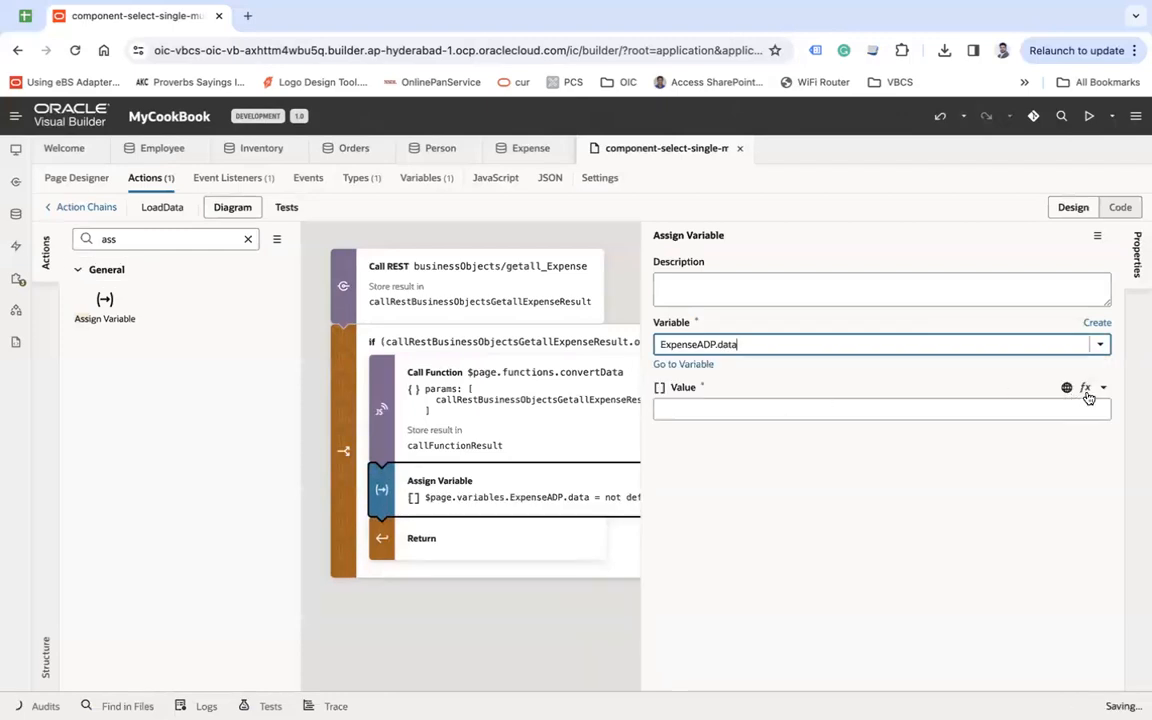
{"action": "left_click", "coordinate": [1086, 388]}
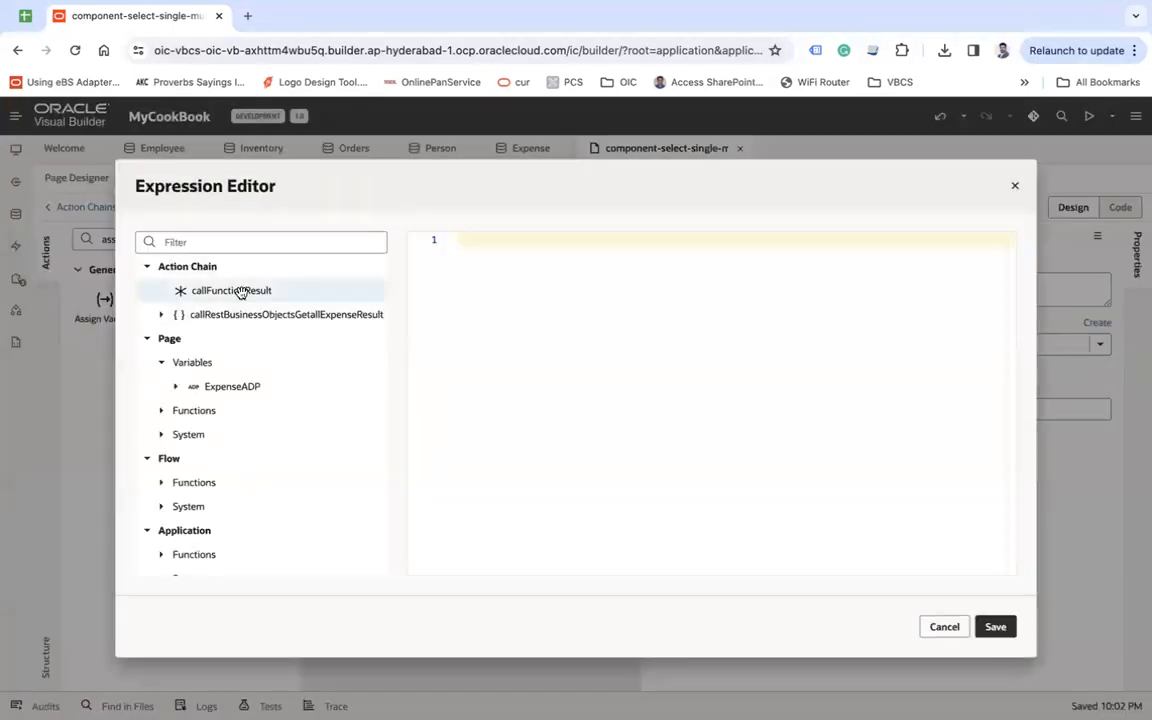
{"action": "double_click", "coordinate": [231, 290]}
{"action": "left_click", "coordinate": [995, 626]}
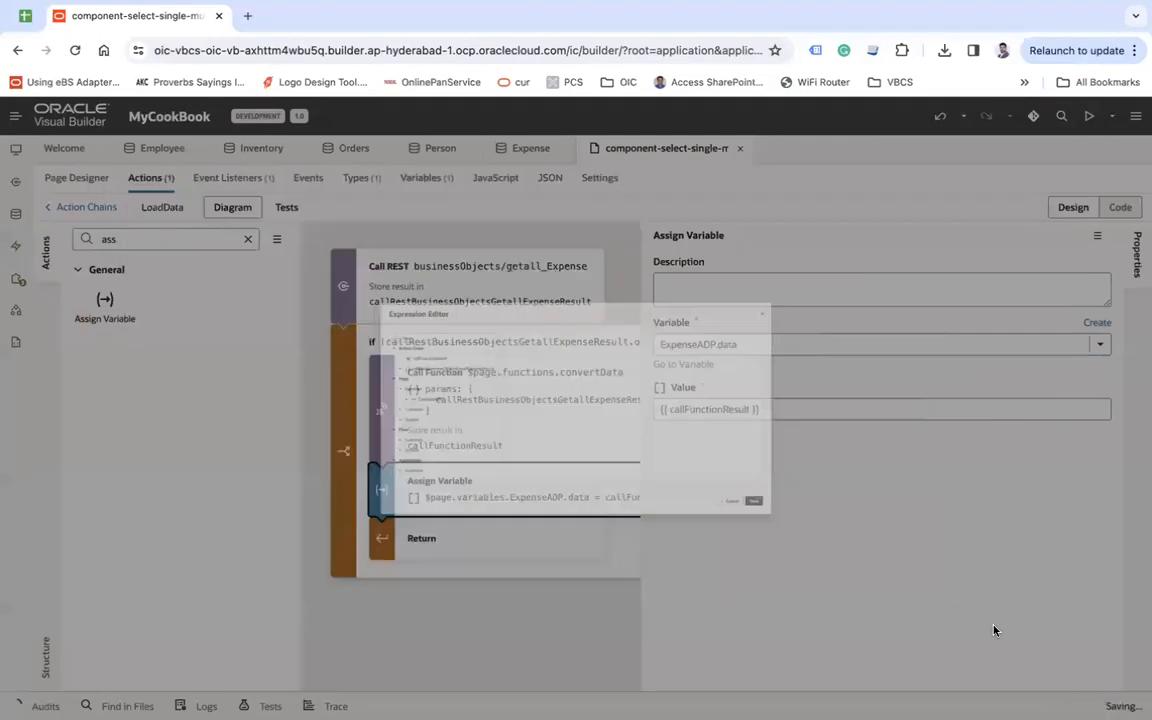
{"action": "left_click", "coordinate": [1138, 255]}
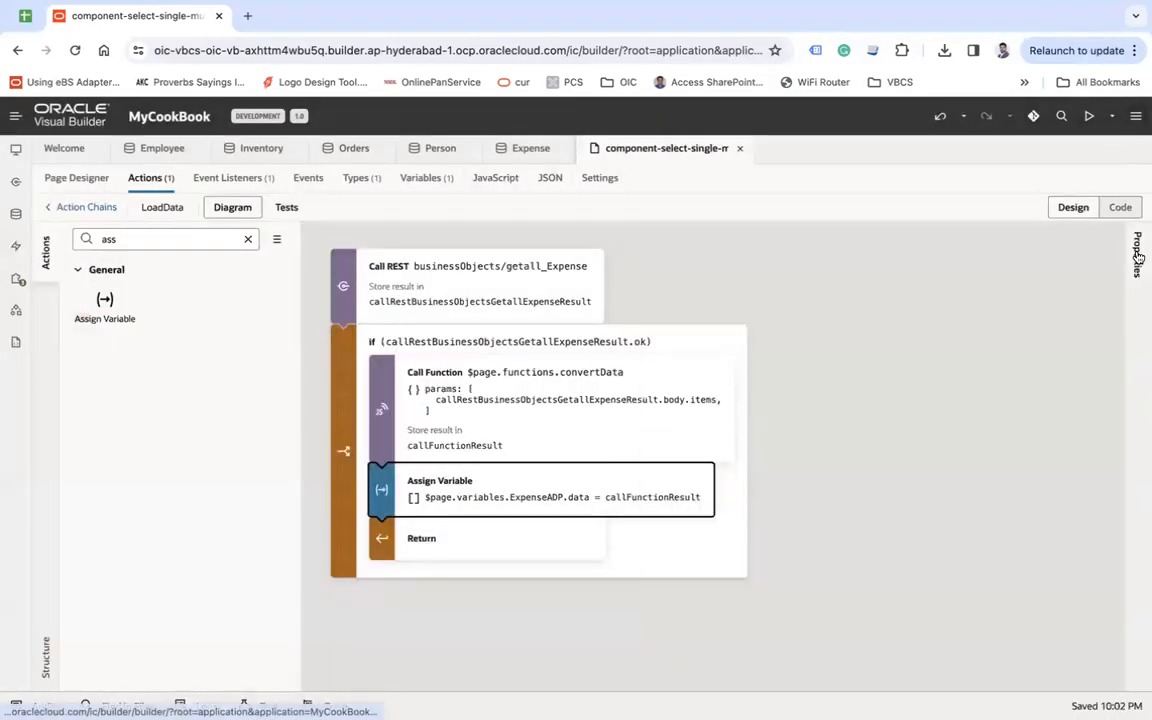
- Place a Select (Single) dropdown onto the page canvas from the filtered component list
{"action": "left_click", "coordinate": [76, 177]}
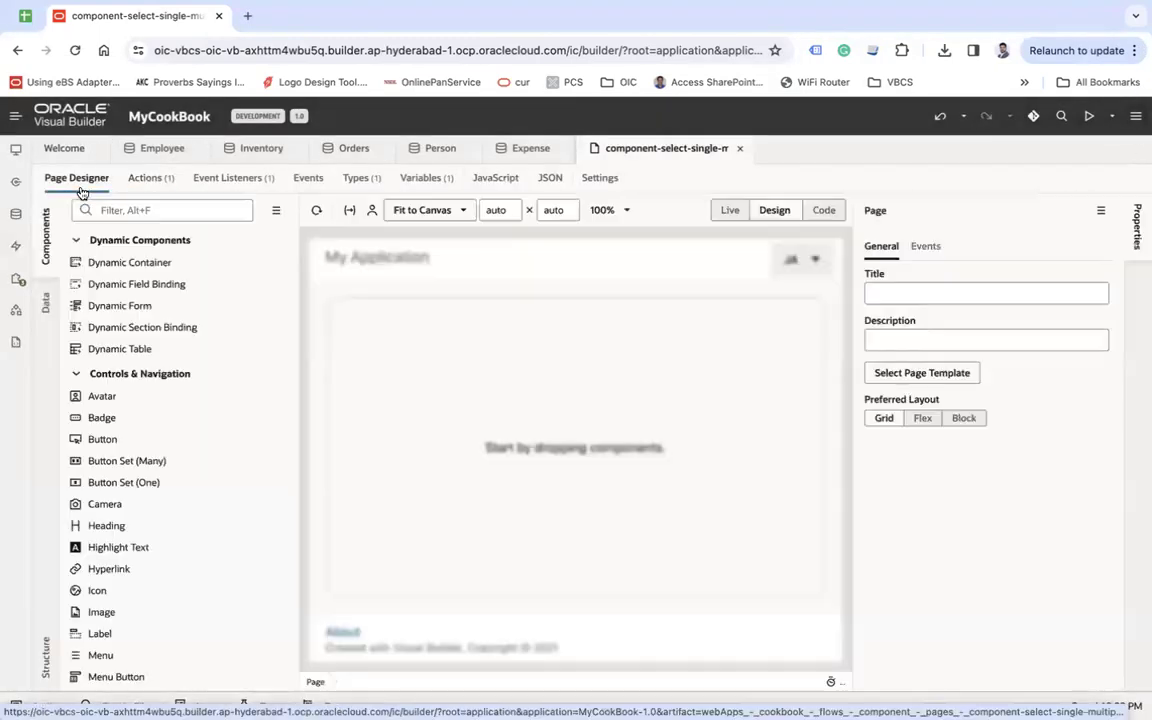
{"action": "left_click", "coordinate": [162, 210]}
{"action": "type", "text": "sele"}
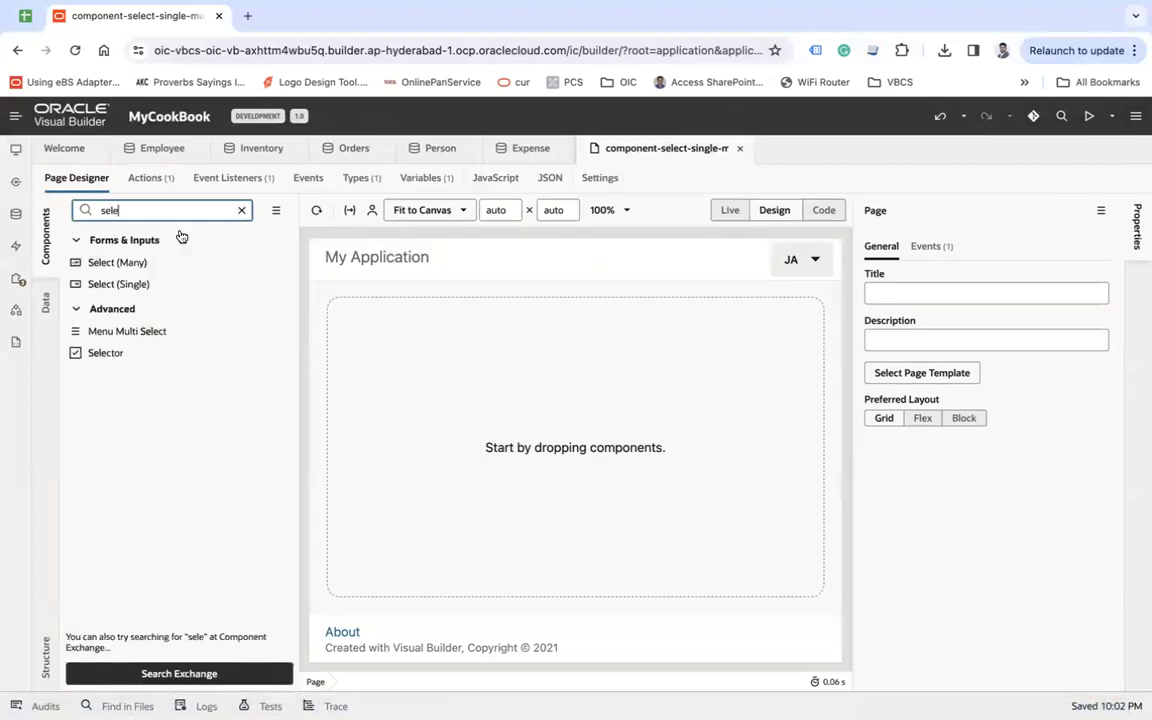
{"action": "left_click_drag", "start_coordinate": [118, 283], "coordinate": [390, 357]}
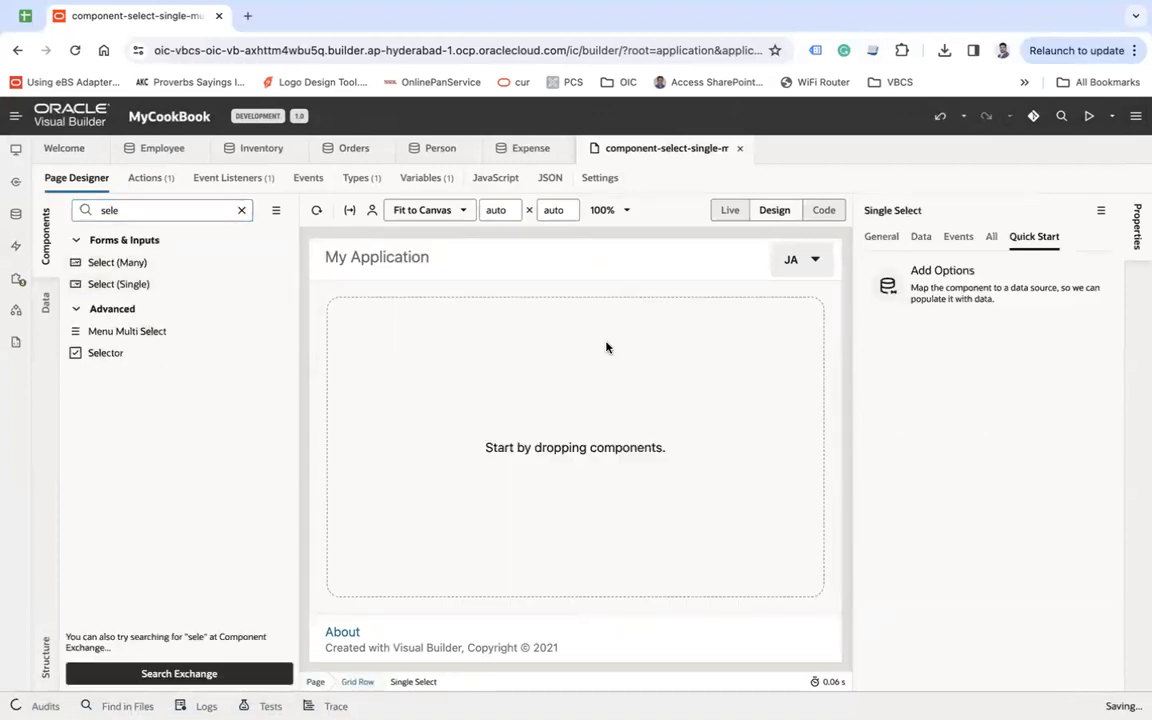
- Bind the dropdown's Data to $variables.ExpenseADP with ExpenseName as Item Text
{"action": "left_click", "coordinate": [921, 236]}
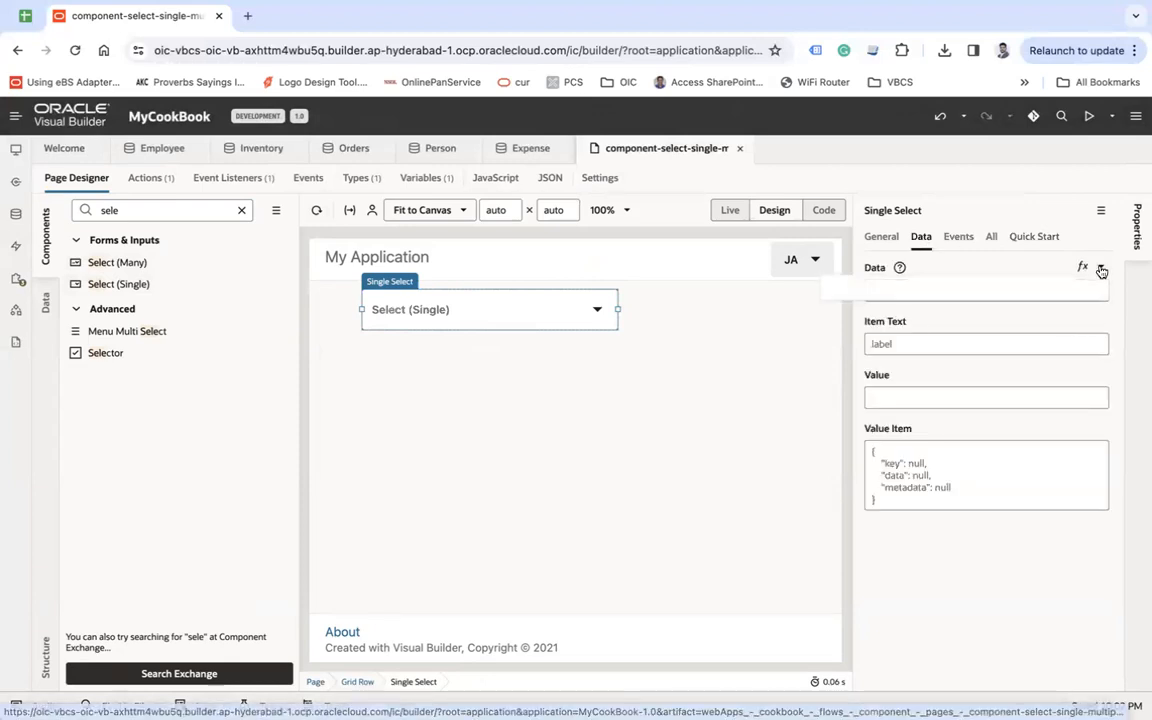
{"action": "left_click", "coordinate": [1100, 267]}
{"action": "left_click", "coordinate": [917, 395]}
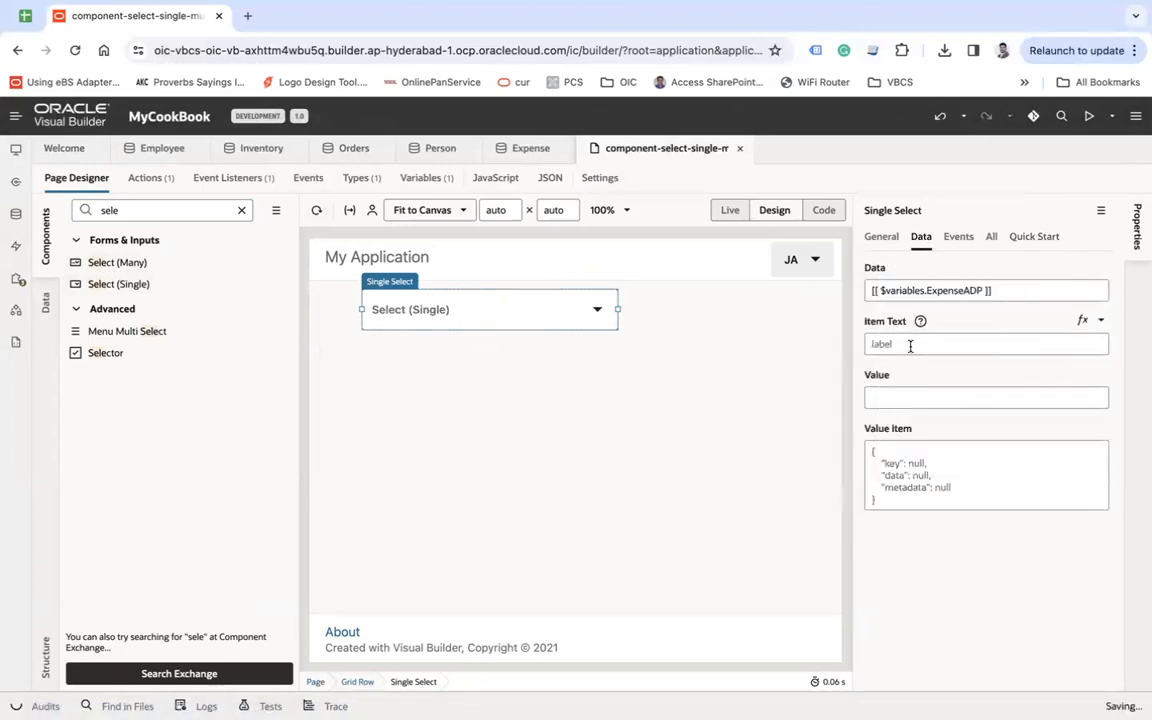
{"action": "left_click", "coordinate": [910, 344]}
{"action": "type", "text": "Expense"}
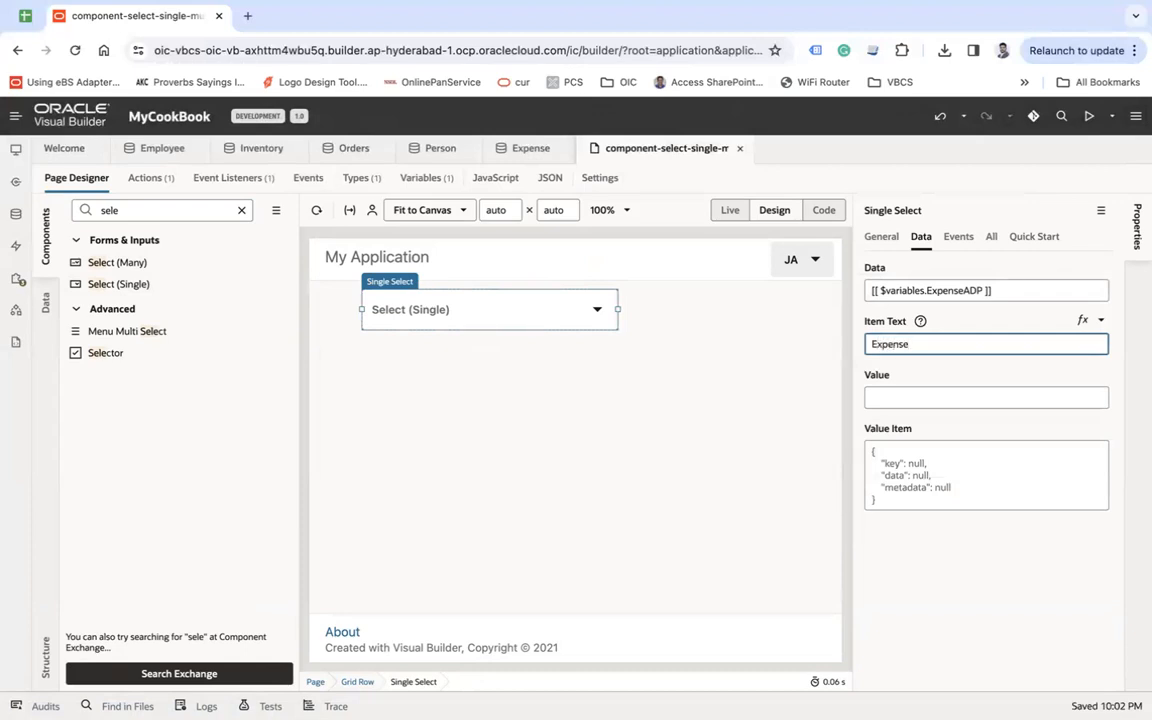
{"action": "type", "text": "me"}
{"action": "key", "text": "Tab"}
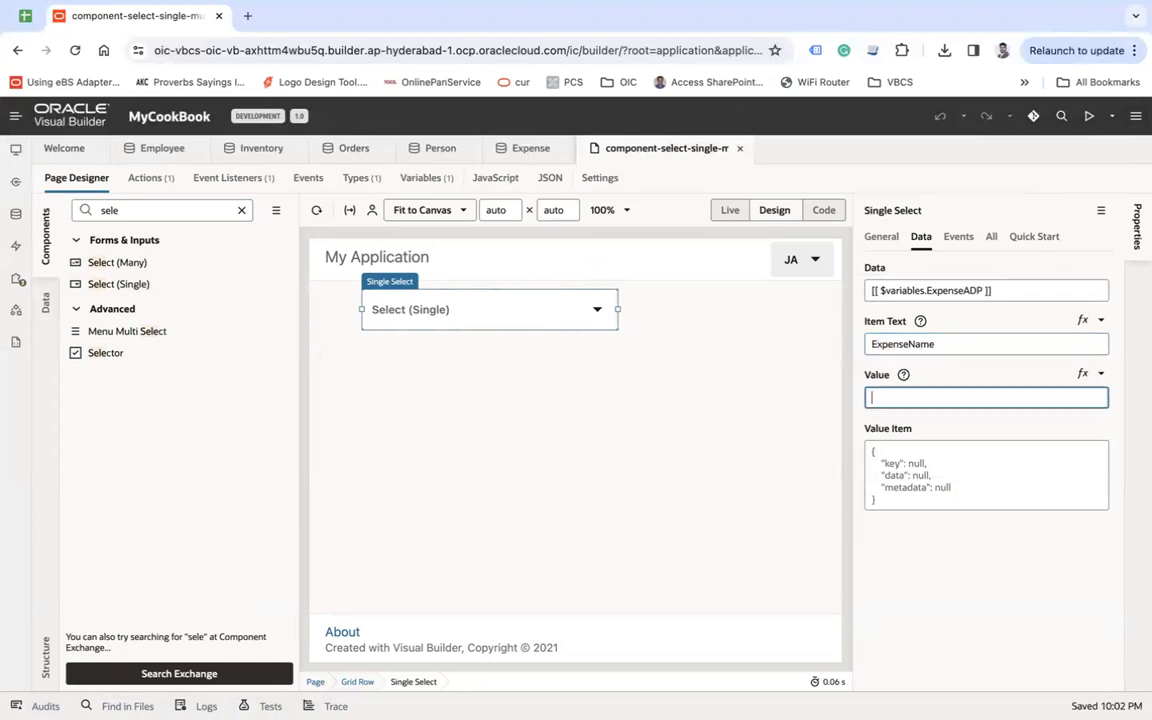
{"action": "left_click", "coordinate": [731, 210]}
{"action": "left_click", "coordinate": [492, 316]}
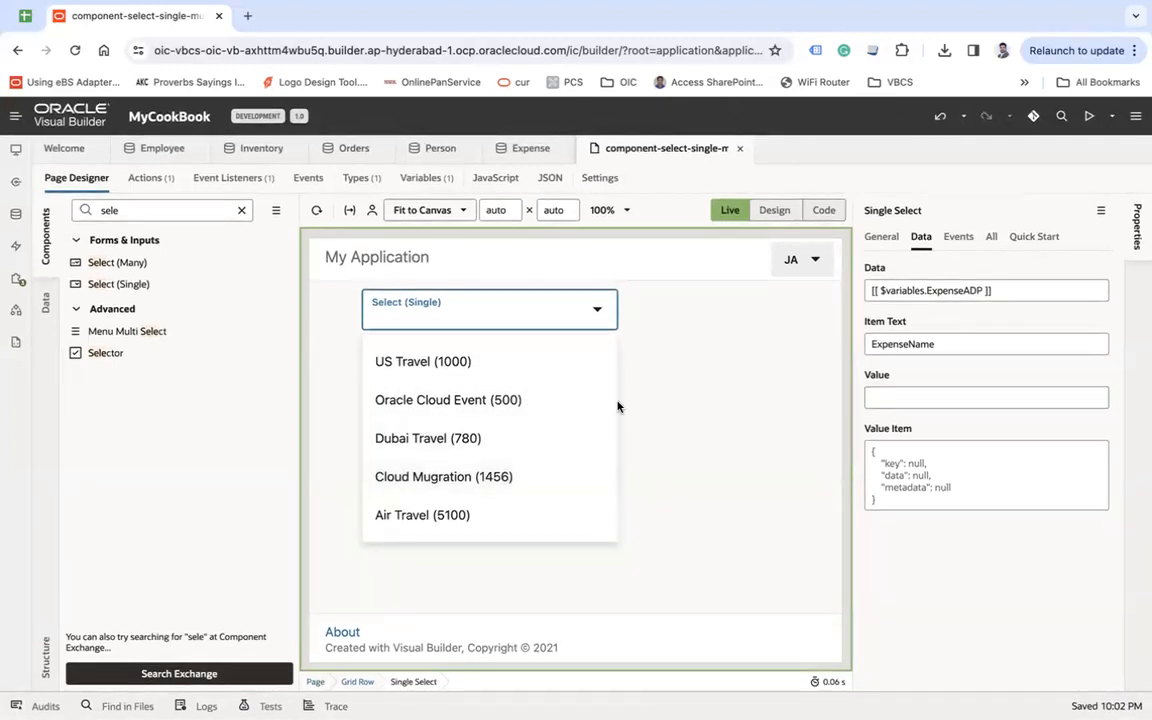
{"action": "left_click", "coordinate": [718, 387]}
{"action": "left_click", "coordinate": [555, 306]}
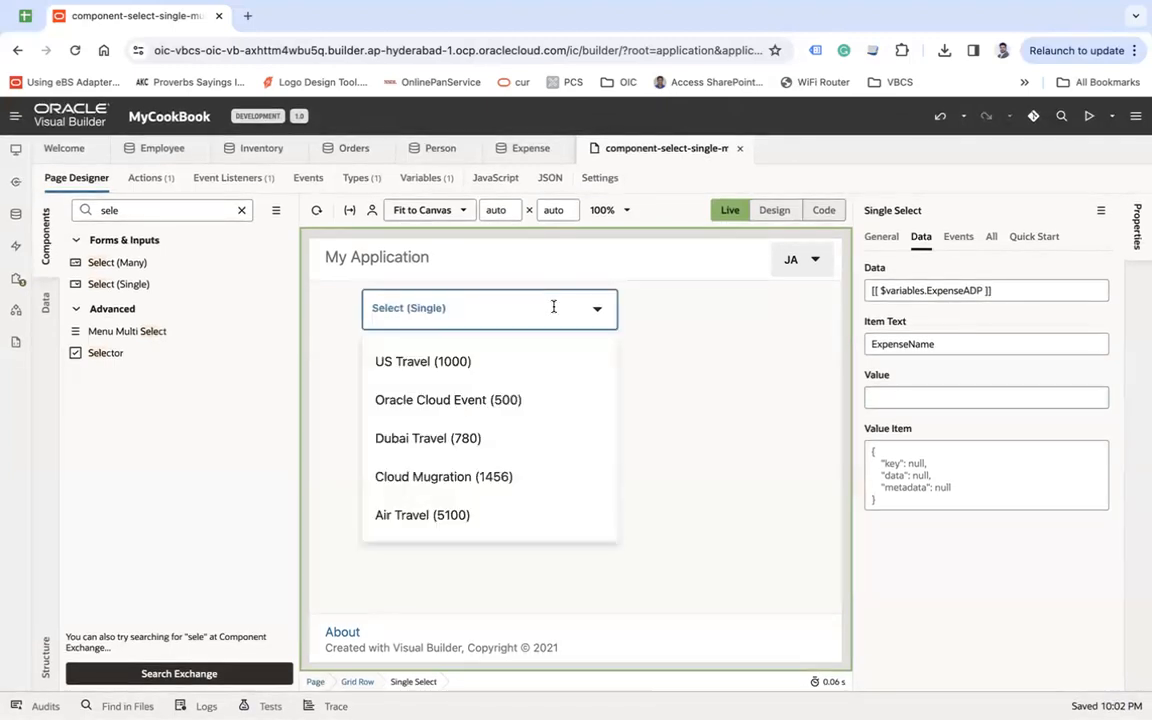
{"action": "left_click", "coordinate": [715, 377]}
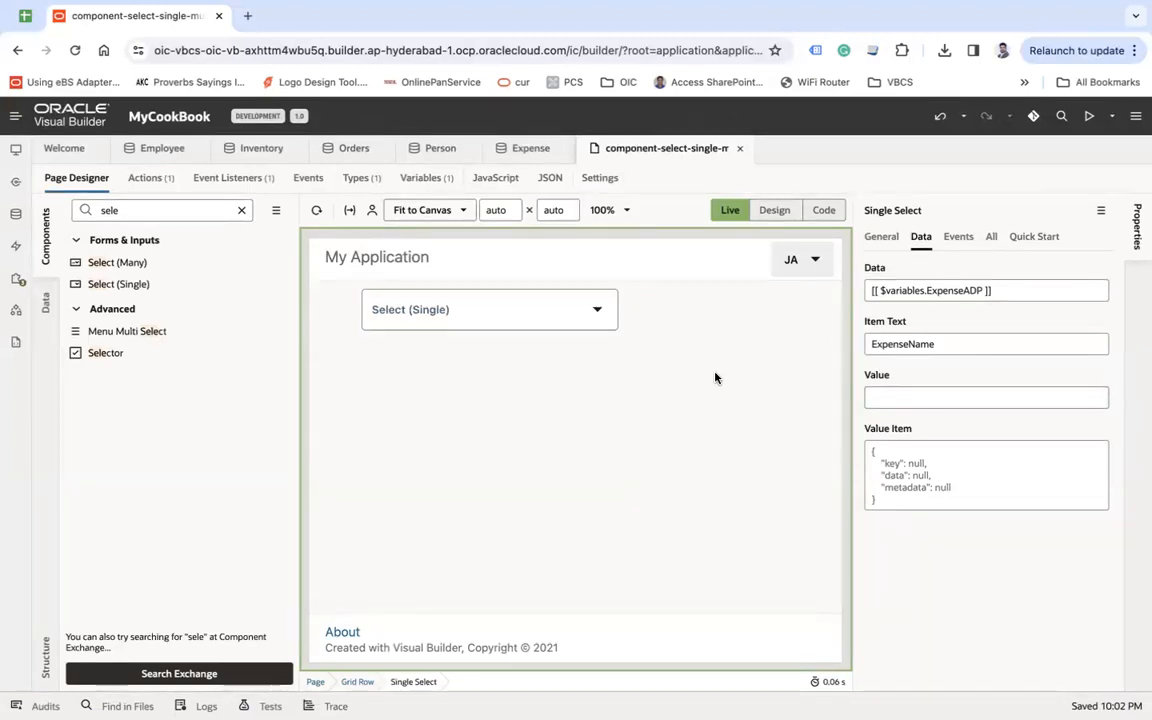
{"action": "key", "text": "ctrl"}
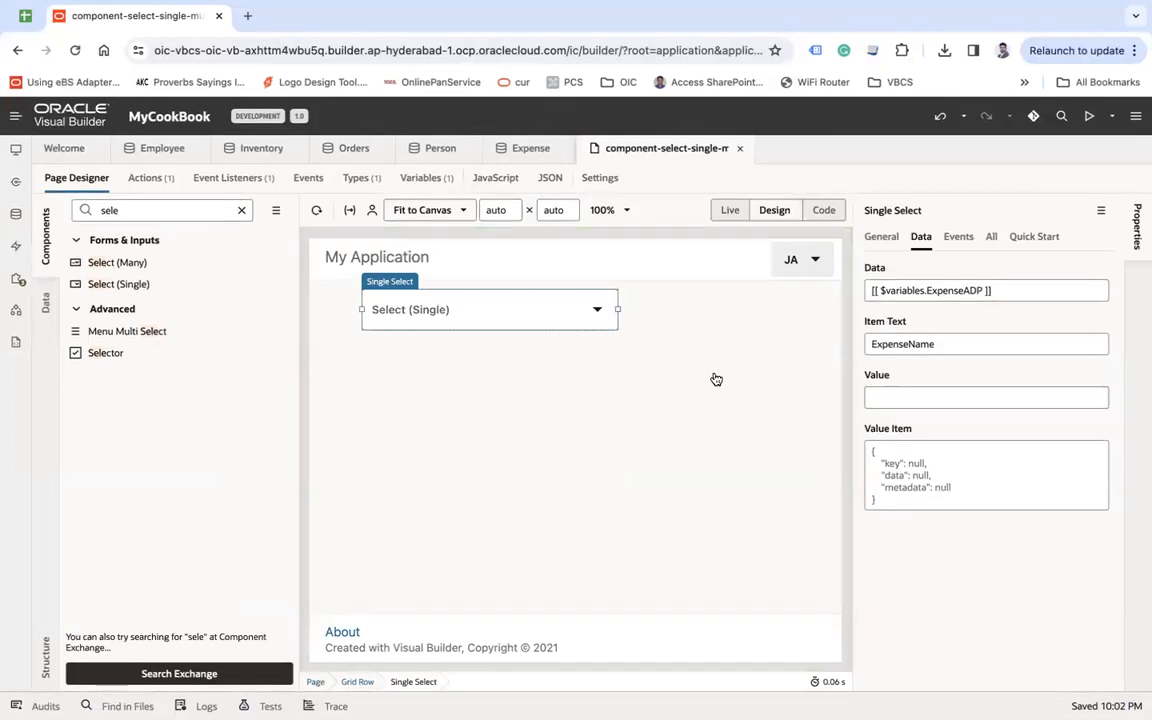